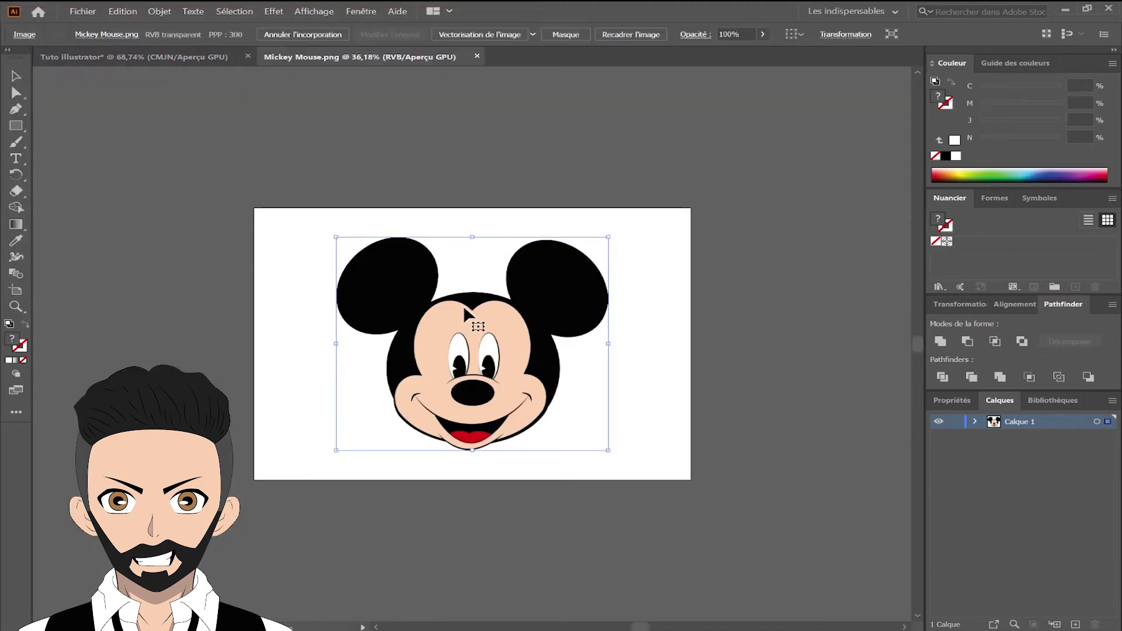
Paste the Mickey Mouse image into the Tuto illustrator document and set its opacity to 50%.
left_click(162, 57)
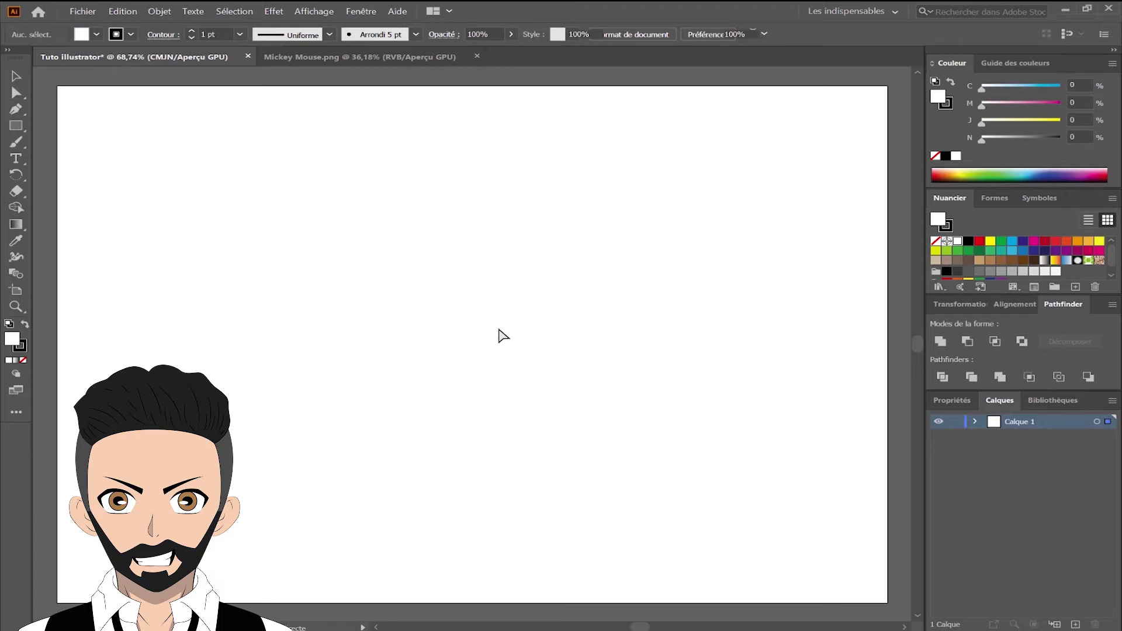
key("ctrl+v")
left_click(754, 35)
type("50")
key("Return")
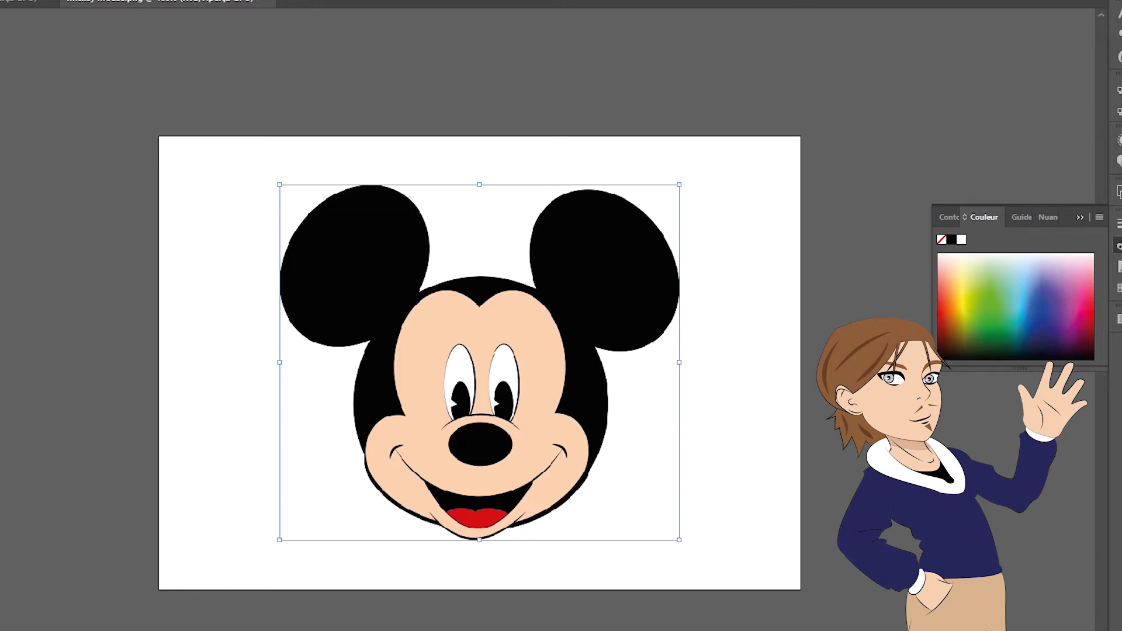
left_click(1081, 217)
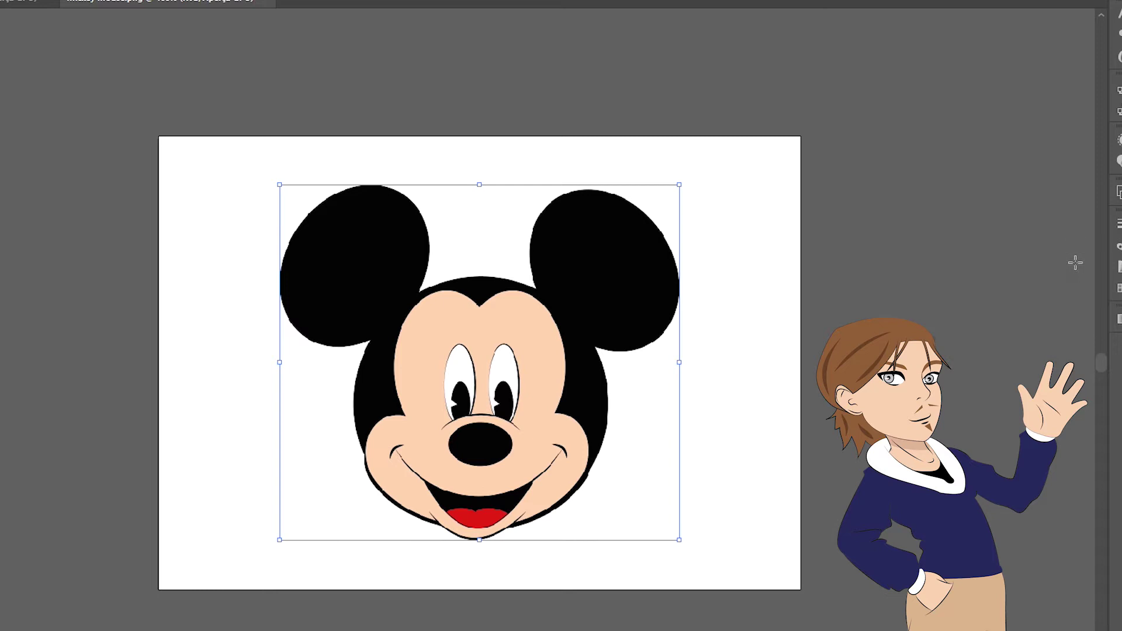
left_click(262, 211)
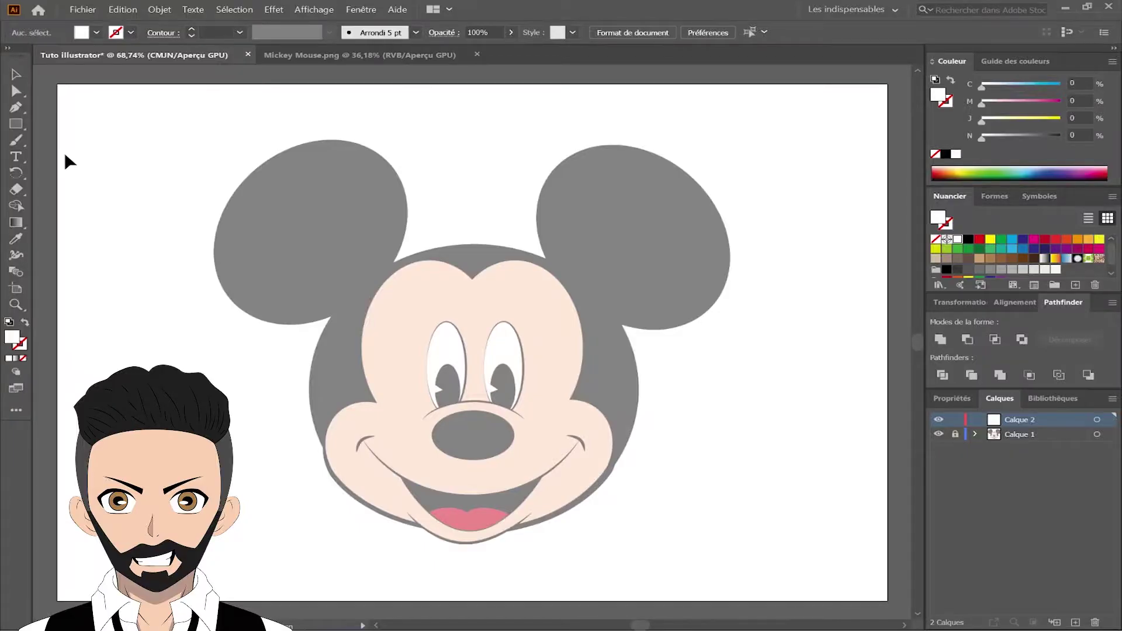
Draw an ellipse about 69 × 85 mm over the left ear and fill it with black.
left_click_drag(23, 119, 48, 134)
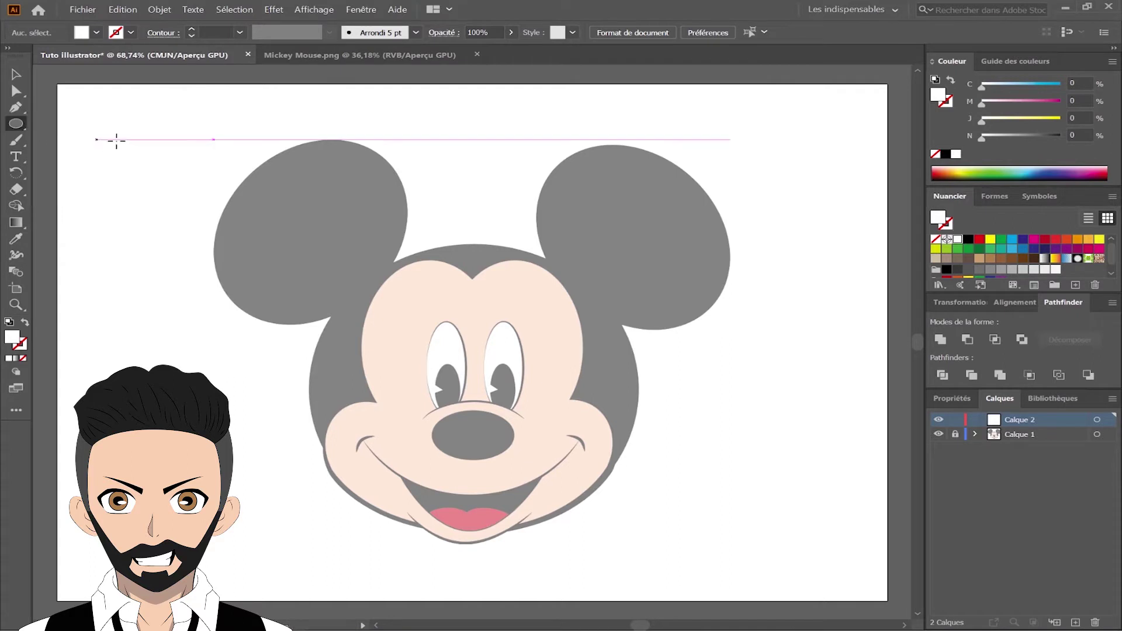
left_click_drag(169, 139, 361, 345)
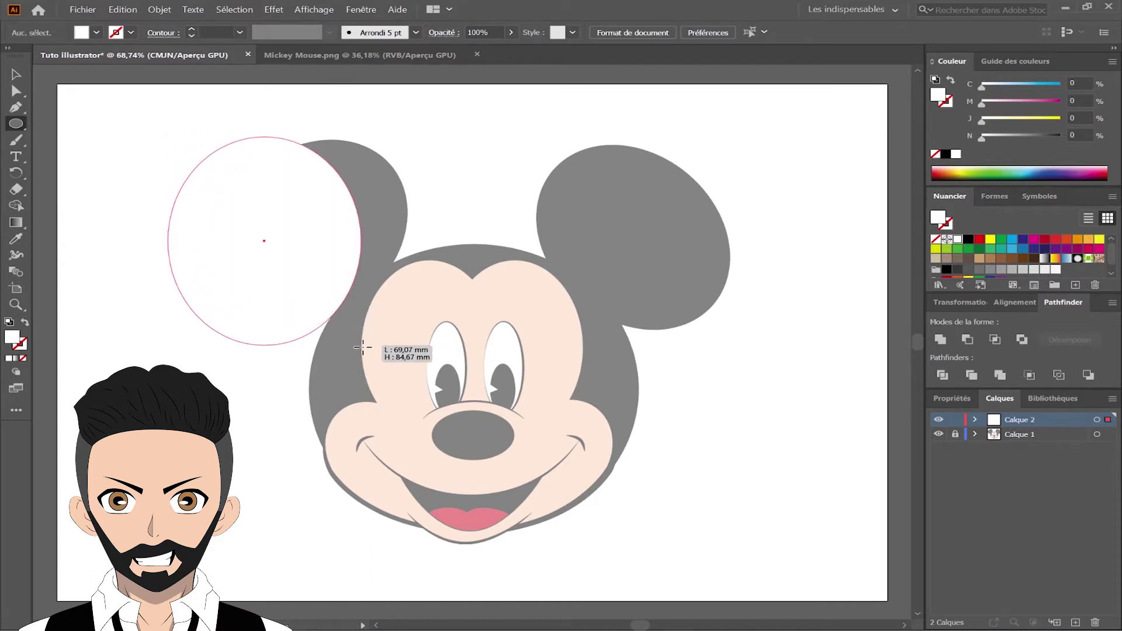
left_click(17, 74)
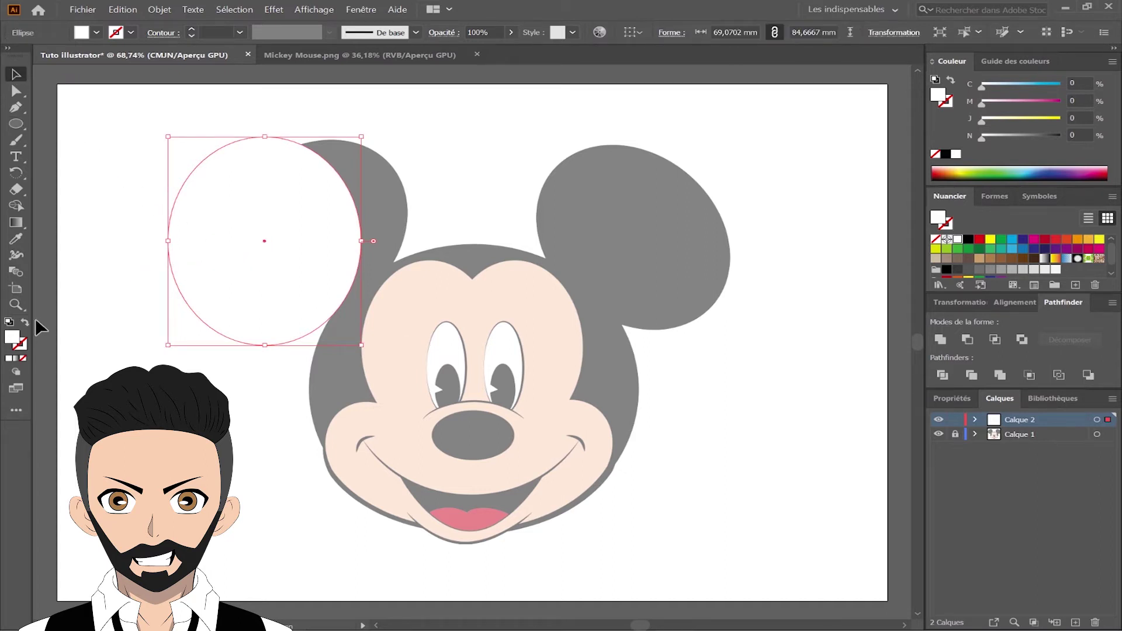
double_click(12, 337)
left_click_drag(619, 339, 596, 363)
left_click(978, 179)
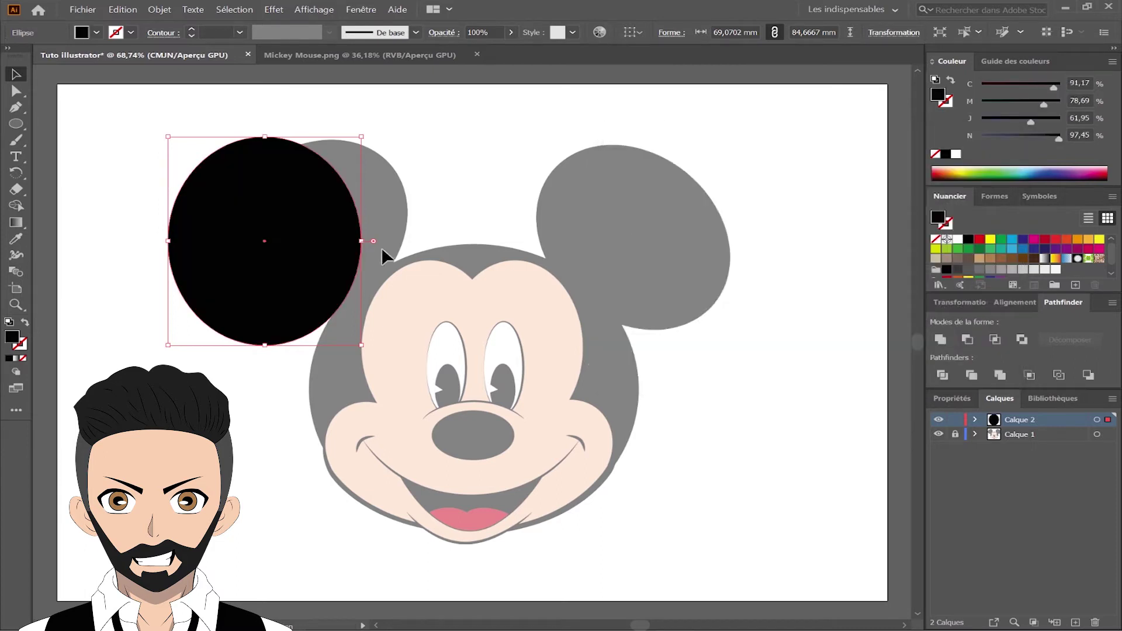
Swap the ellipse's fill and stroke, and move, rotate and resize it to match the left ear of the reference image.
left_click(26, 322)
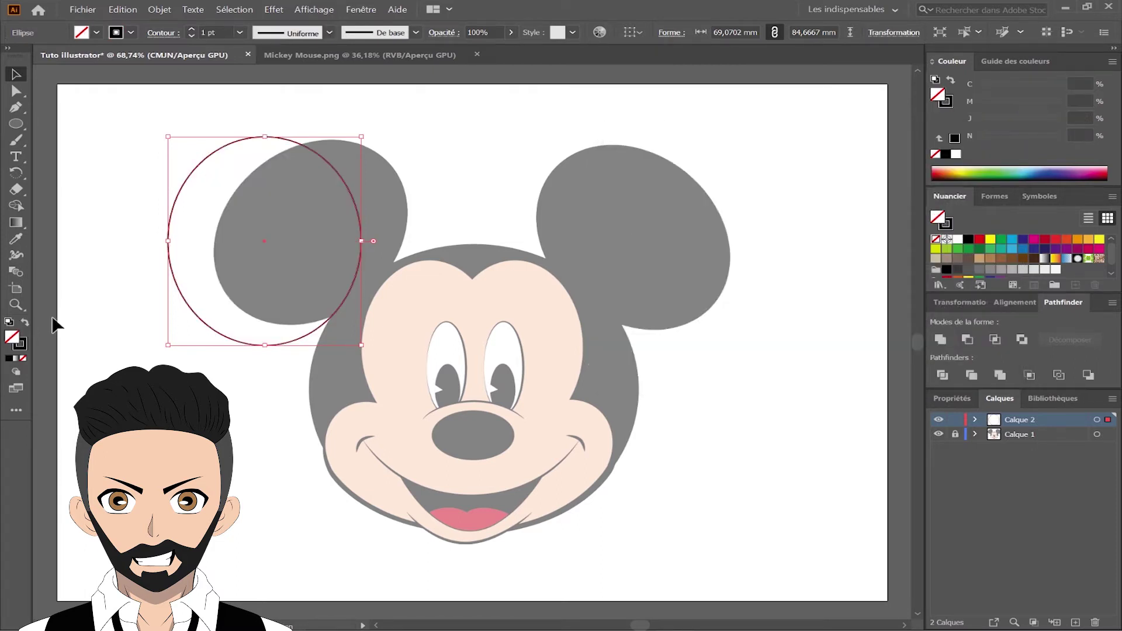
left_click_drag(352, 200, 388, 197)
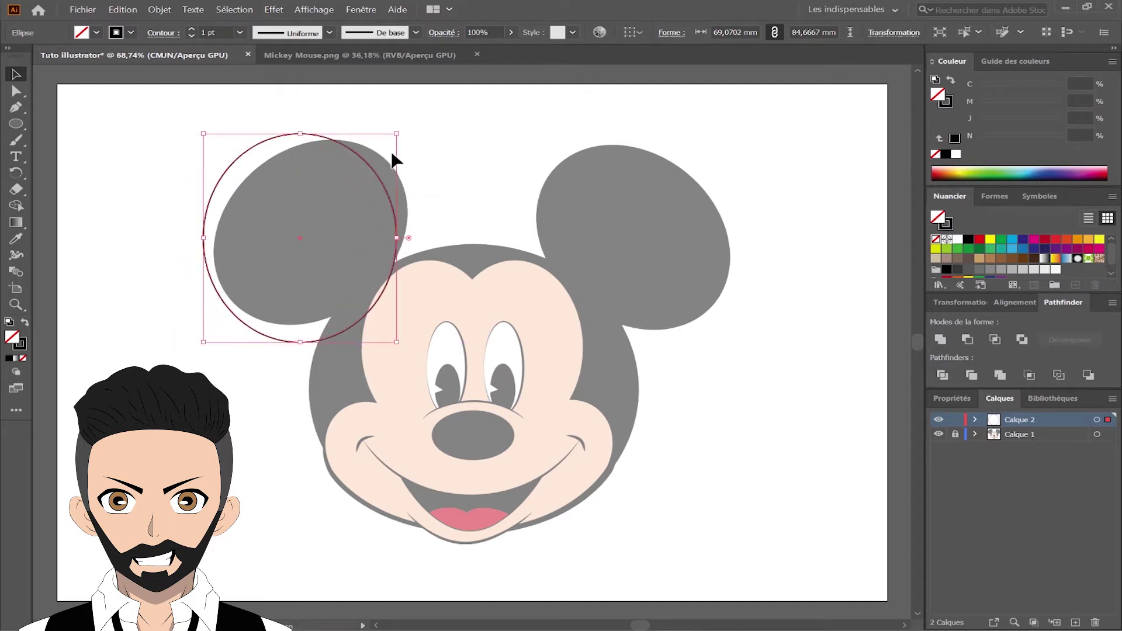
left_click_drag(405, 129, 456, 200)
left_click_drag(148, 275, 175, 266)
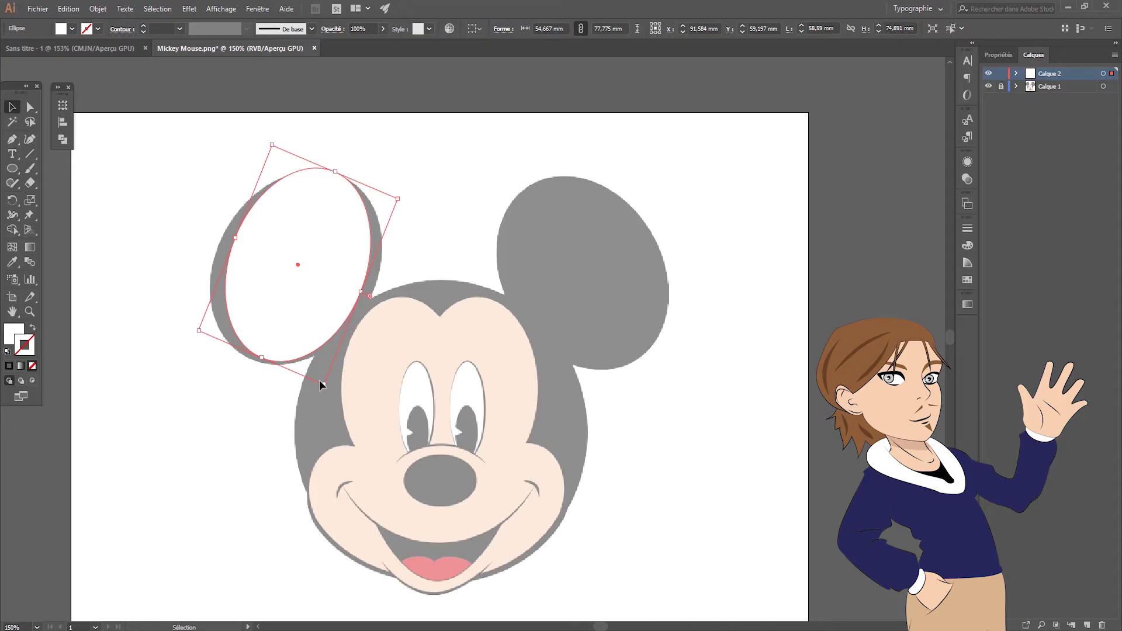
left_click_drag(323, 384, 334, 393)
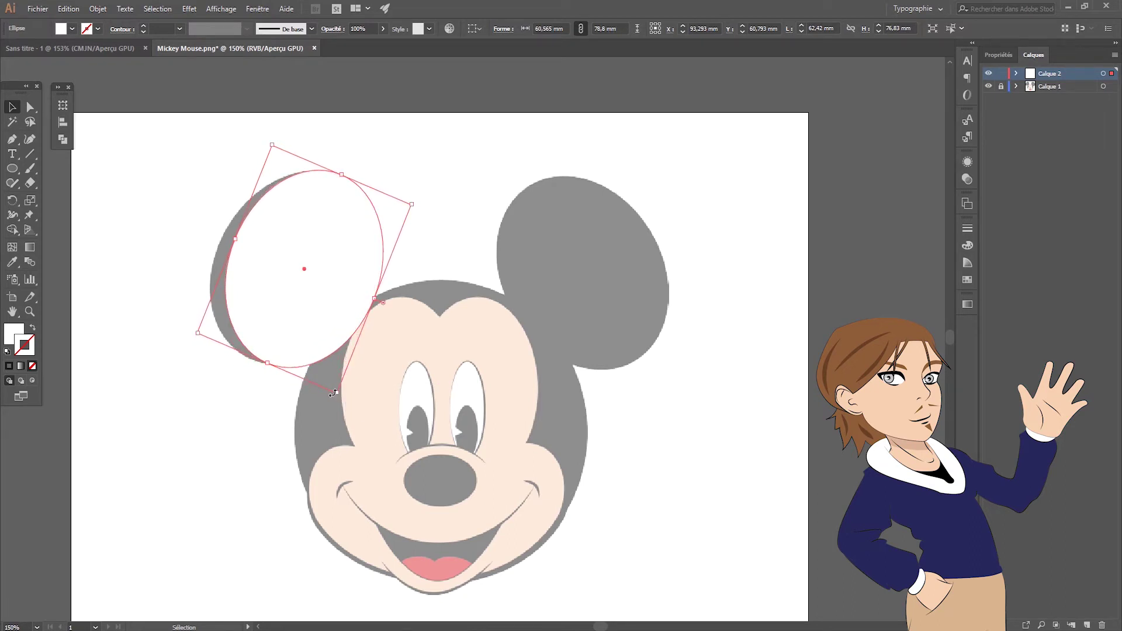
left_click_drag(198, 336, 182, 333)
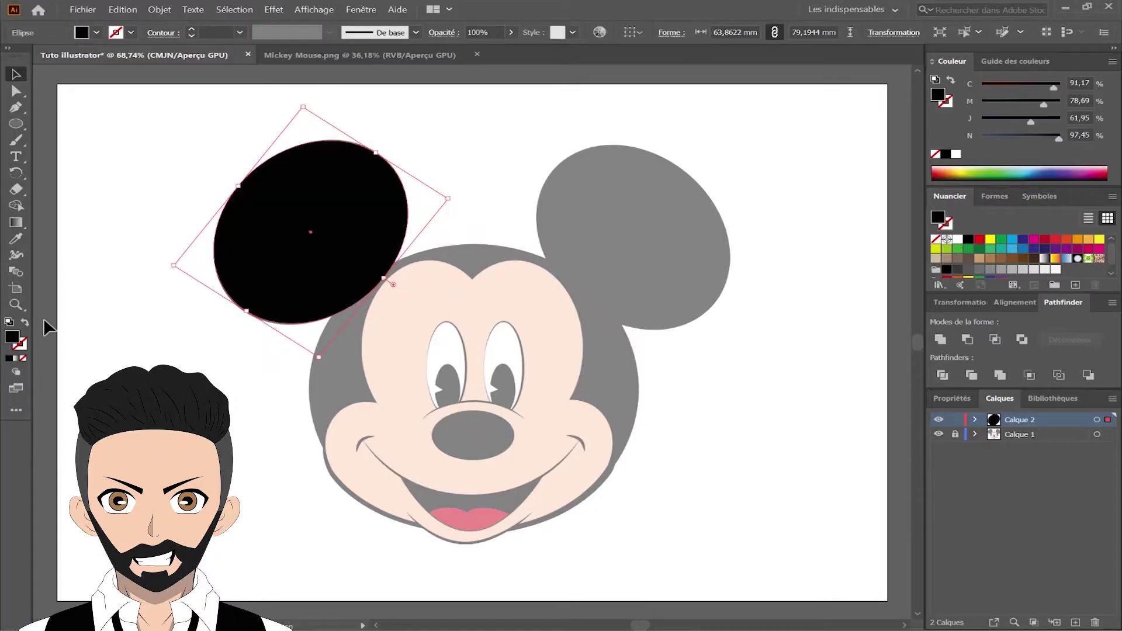
Duplicate the black left ear ellipse and place the copy over the right ear.
left_click(175, 323)
left_click(376, 276)
left_click_drag(365, 255, 649, 262)
Mirror the copied ear about the vertical axis with preview on, and move it onto the reference image's right ear.
right_click(645, 262)
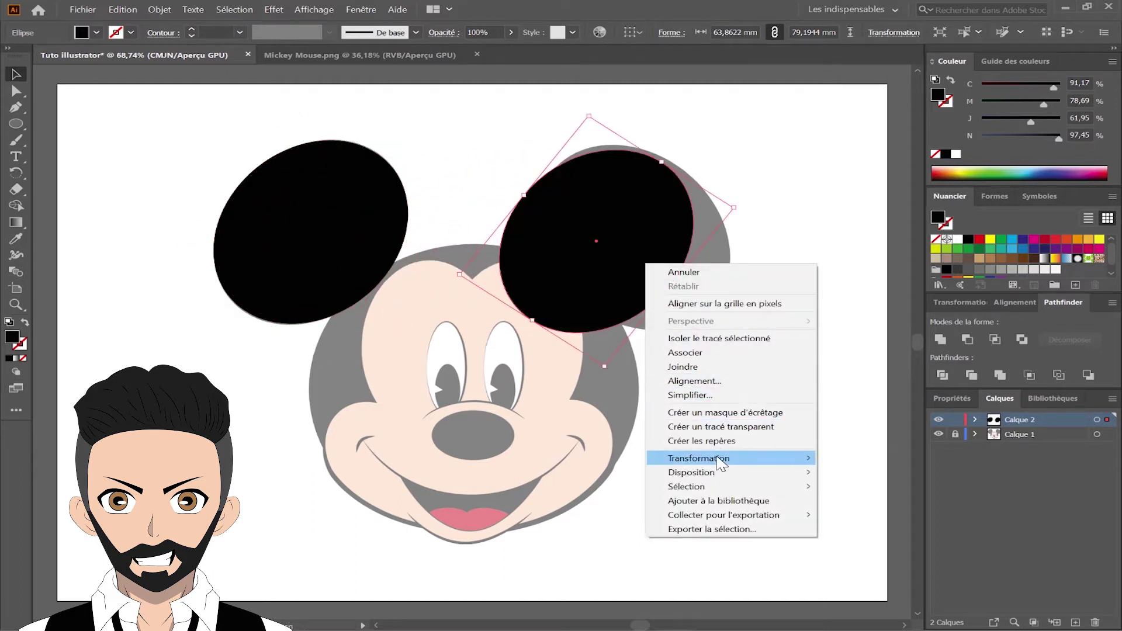
mouse_move(719, 459)
left_click(851, 505)
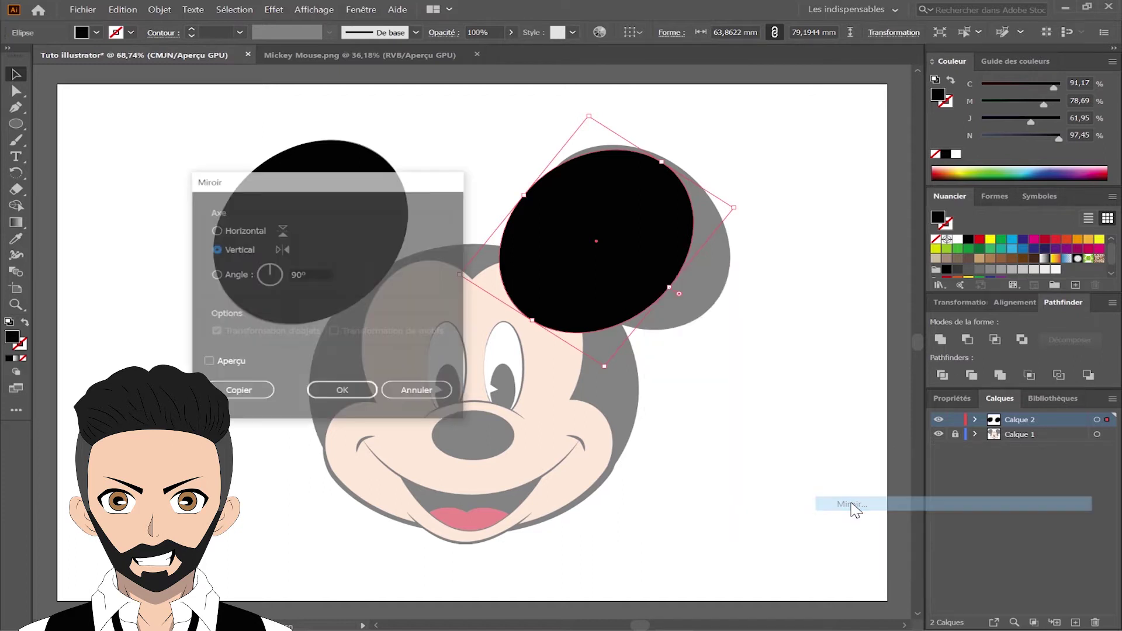
left_click(208, 363)
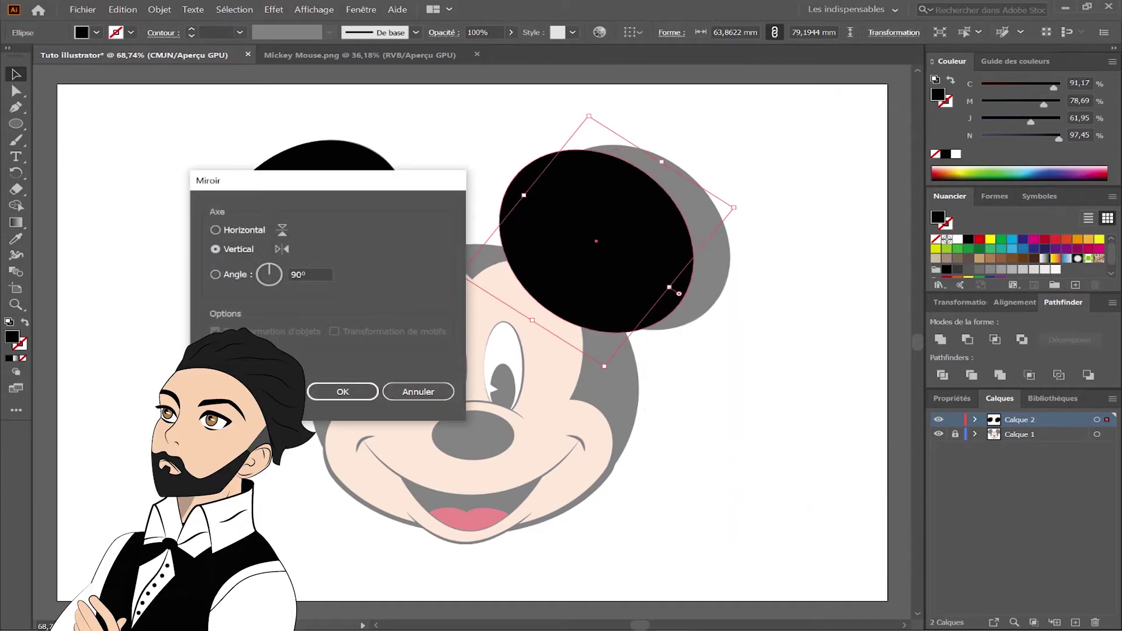
left_click(343, 389)
left_click_drag(627, 271, 665, 279)
Align the two ears on their vertical centres and nudge them together to fit the reference image.
left_click_drag(757, 162, 271, 302)
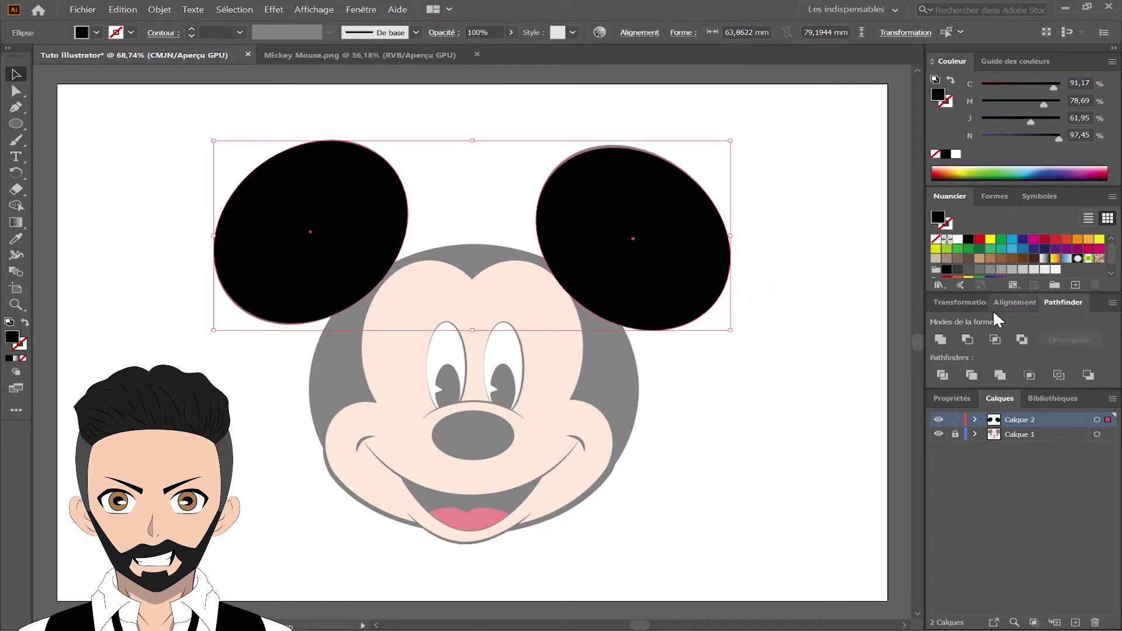
left_click(1008, 305)
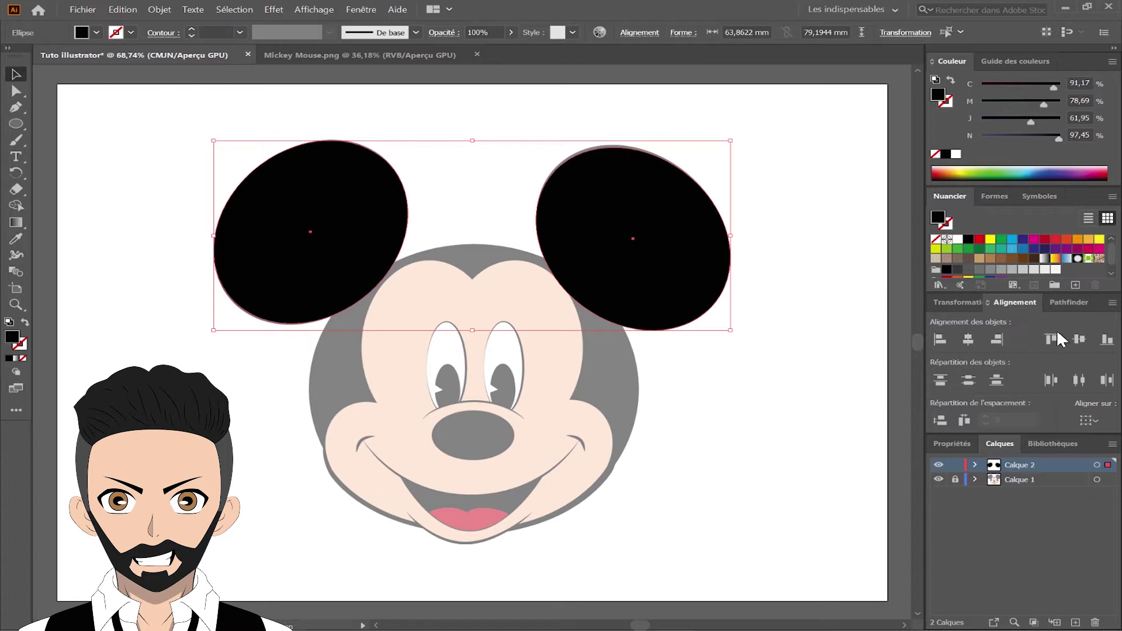
left_click(1079, 339)
key("Up")
key("Up")
key("Up")
key("Up")
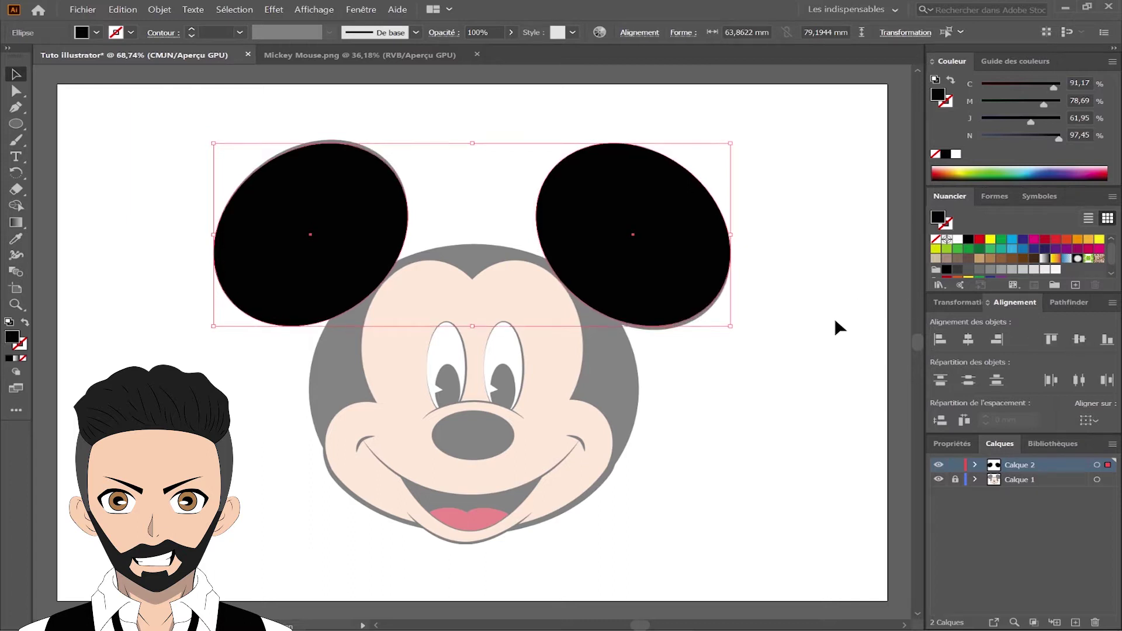
key("Up")
key("Down")
key("Down")
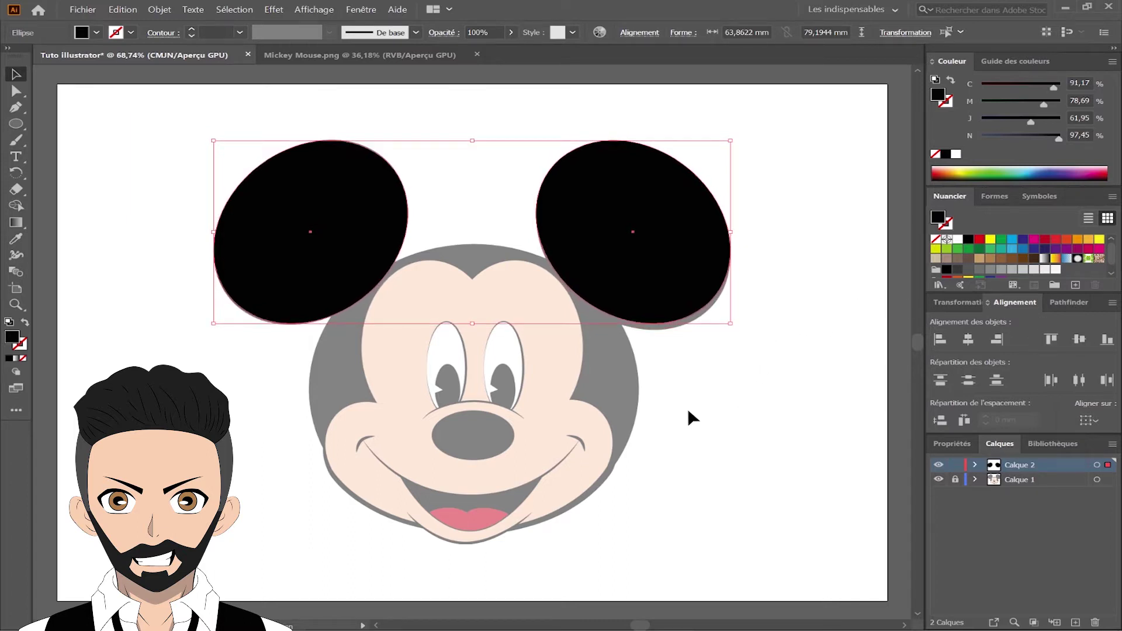
left_click(687, 408)
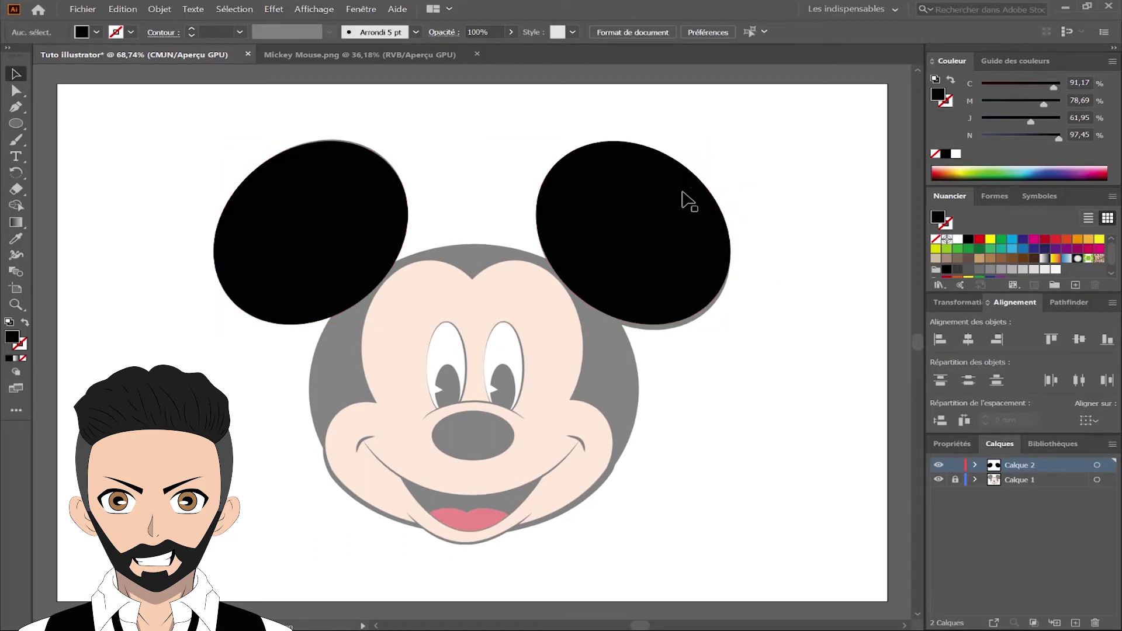
left_click_drag(603, 121, 231, 250)
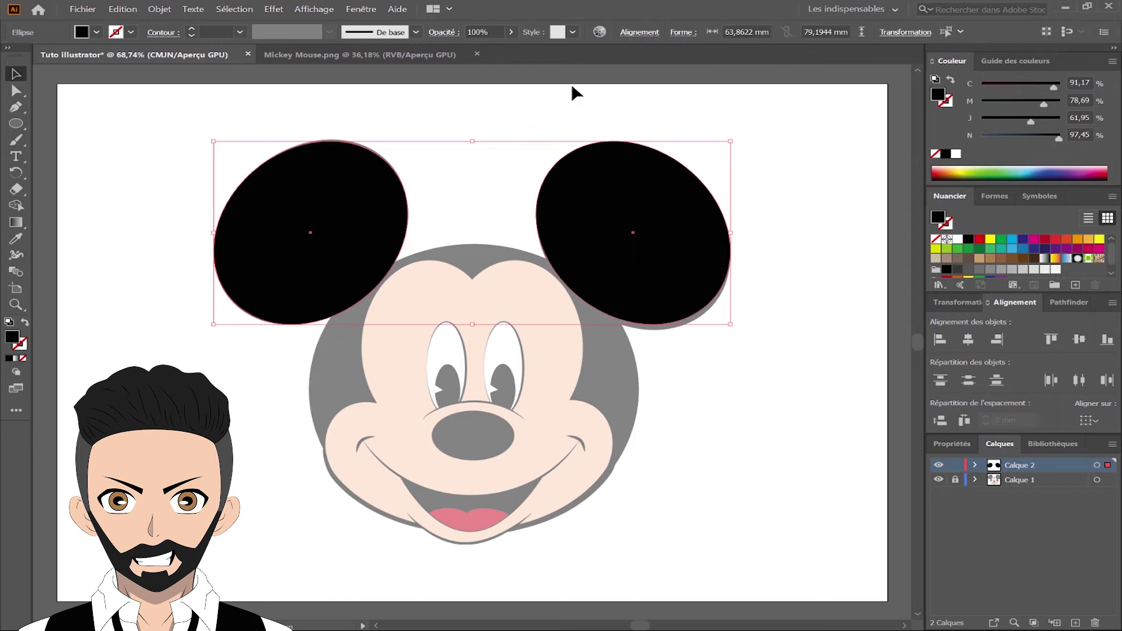
left_click(639, 31)
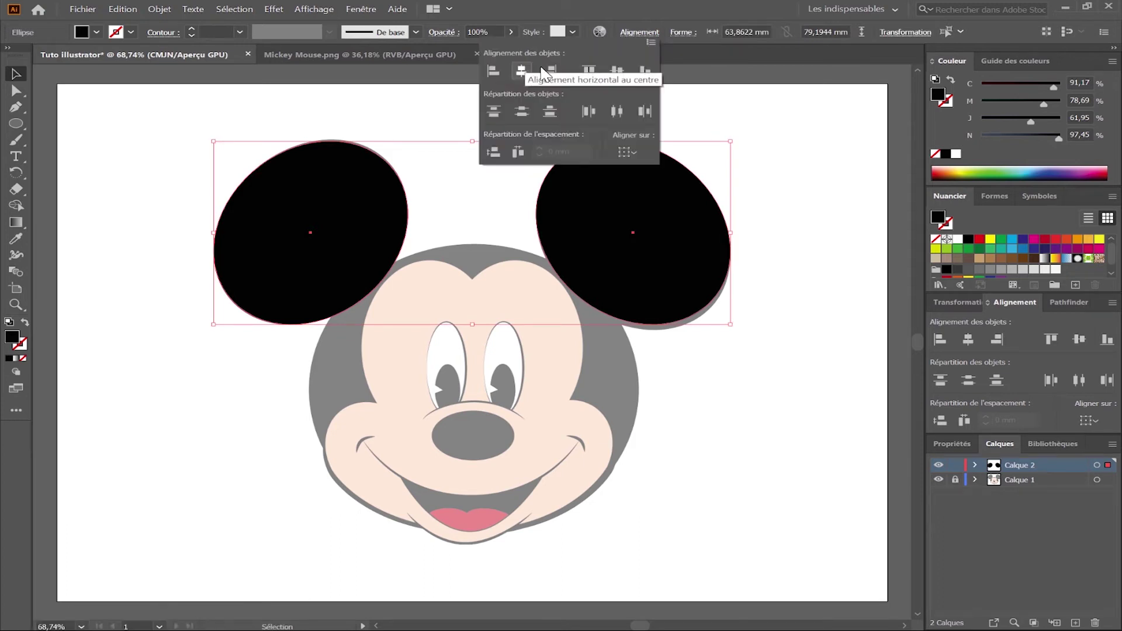
left_click(637, 34)
left_click(345, 7)
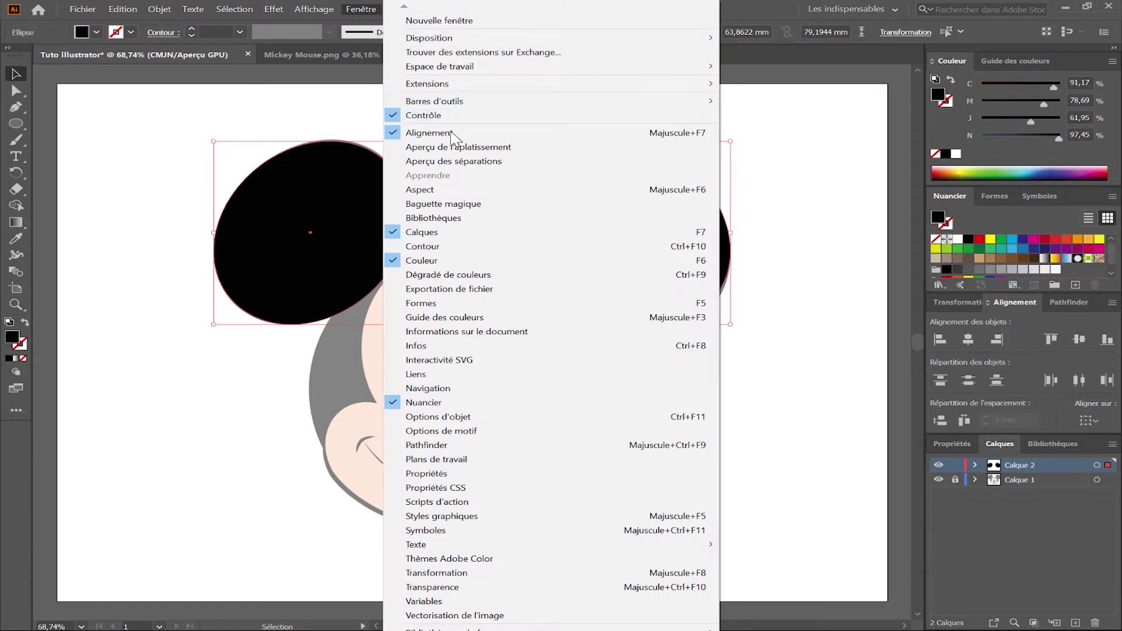
left_click(773, 125)
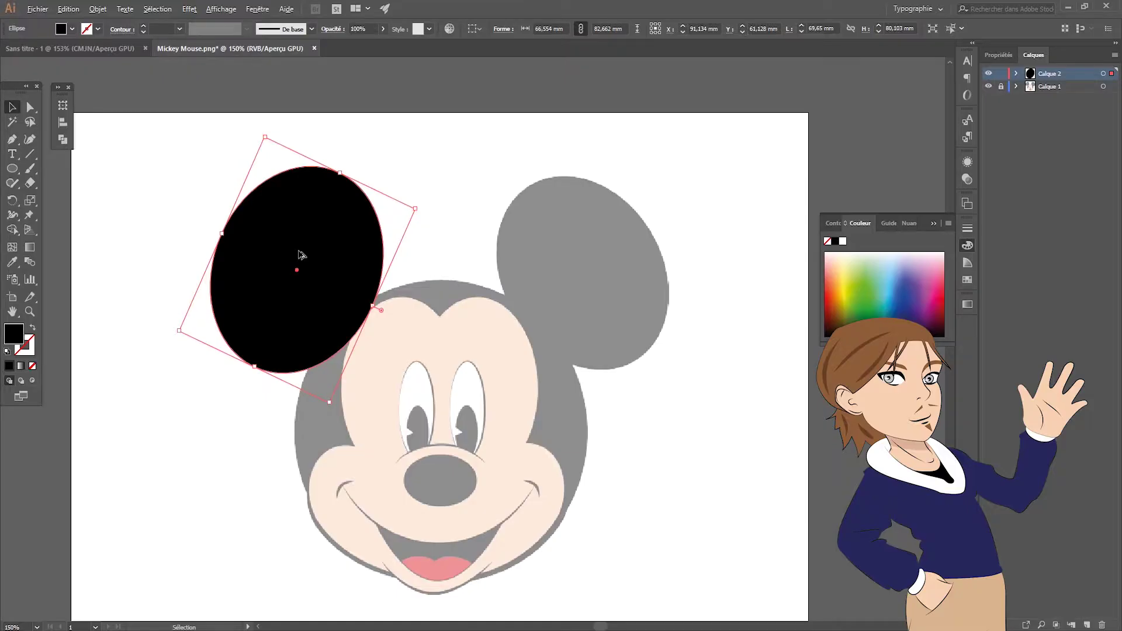
Place a copy of the black left ear, mirrored about the vertical axis, over the right ear in the Mickey Mouse.png document.
left_click_drag(300, 255, 570, 247)
right_click(557, 289)
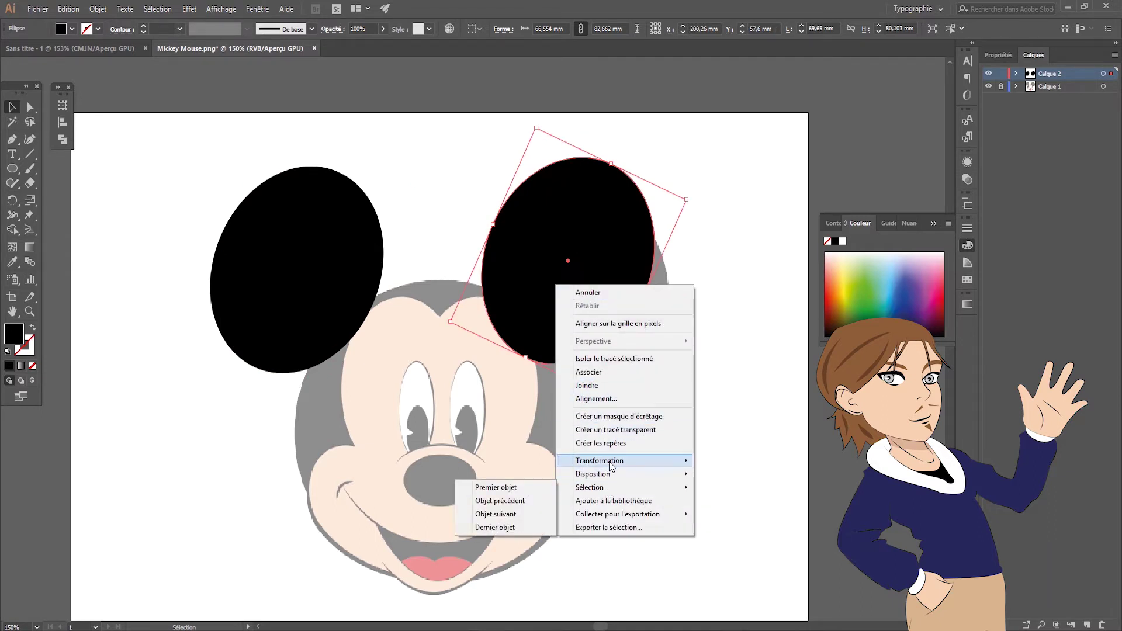
mouse_move(612, 467)
left_click(451, 503)
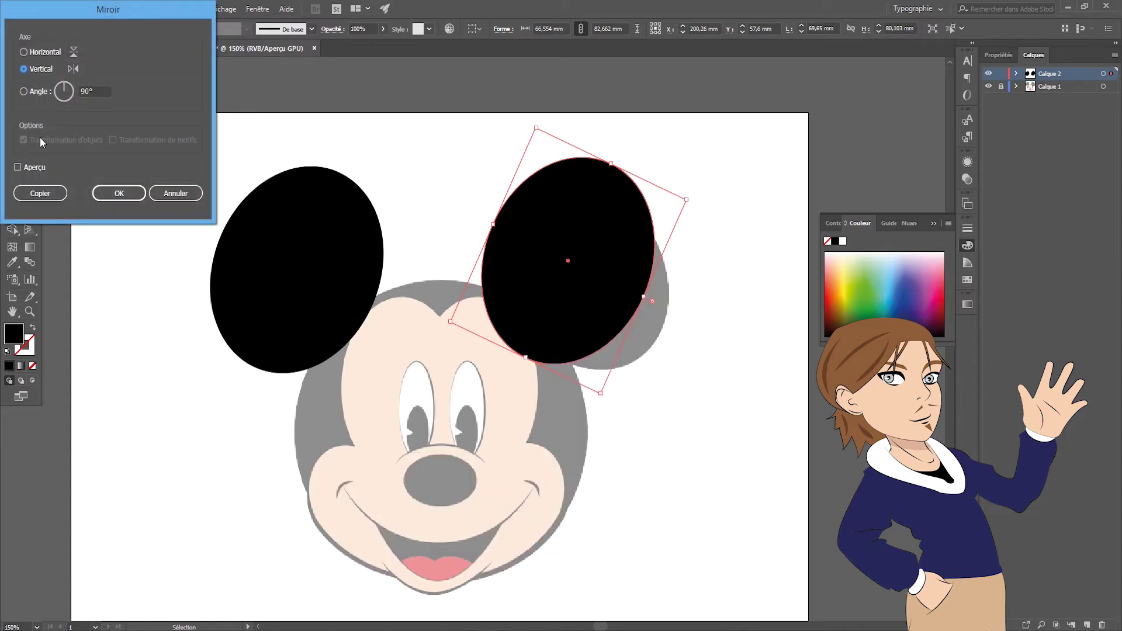
left_click(18, 168)
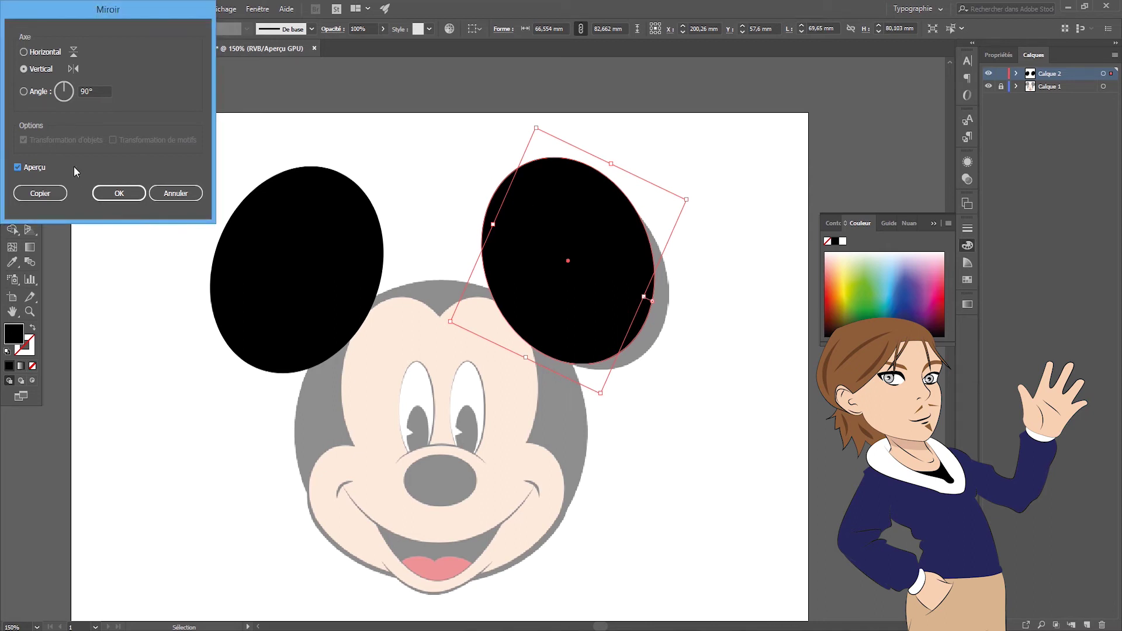
left_click(113, 198)
left_click_drag(592, 256, 607, 270)
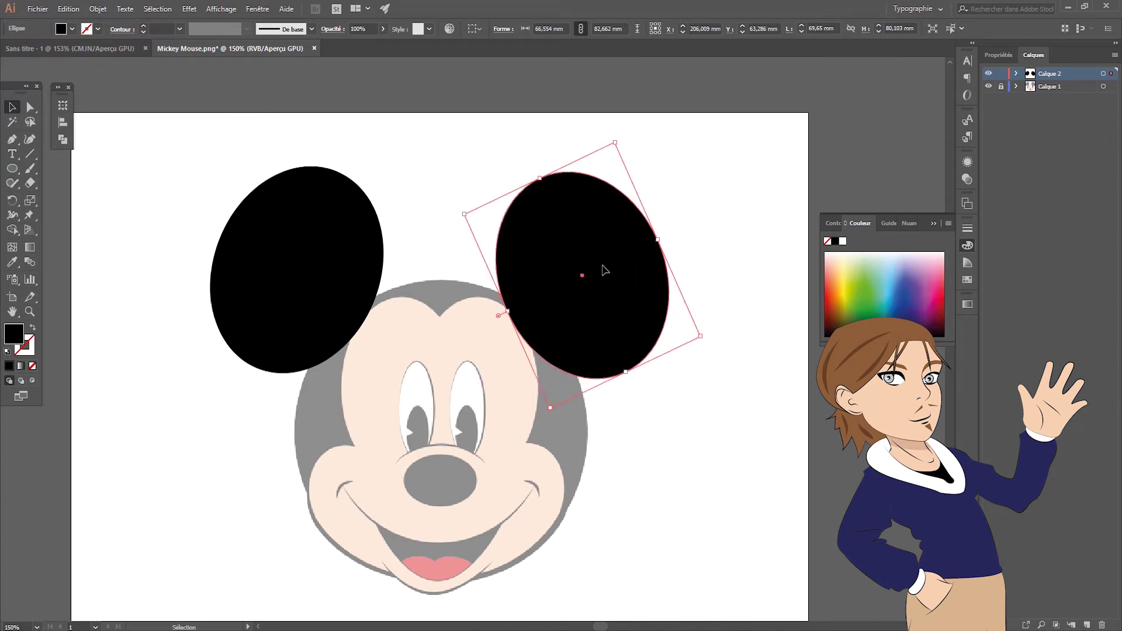
left_click(436, 263)
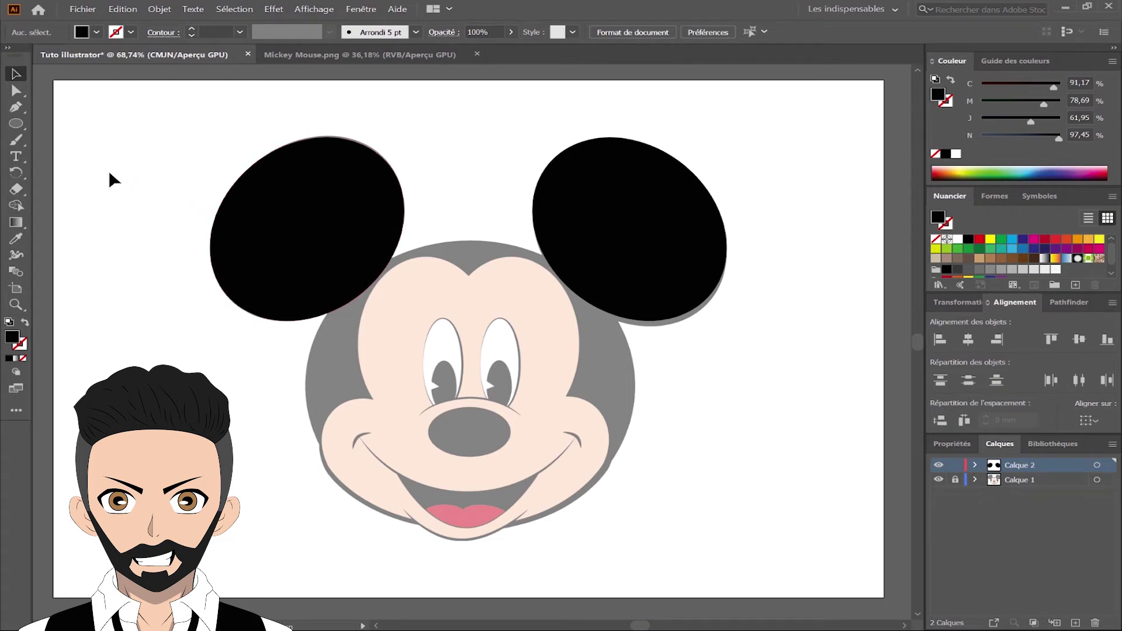
Draw a black circle over the face and move and enlarge it to about 118 mm in diameter to match the head.
left_click(20, 124)
left_click_drag(362, 268, 614, 511)
key("v")
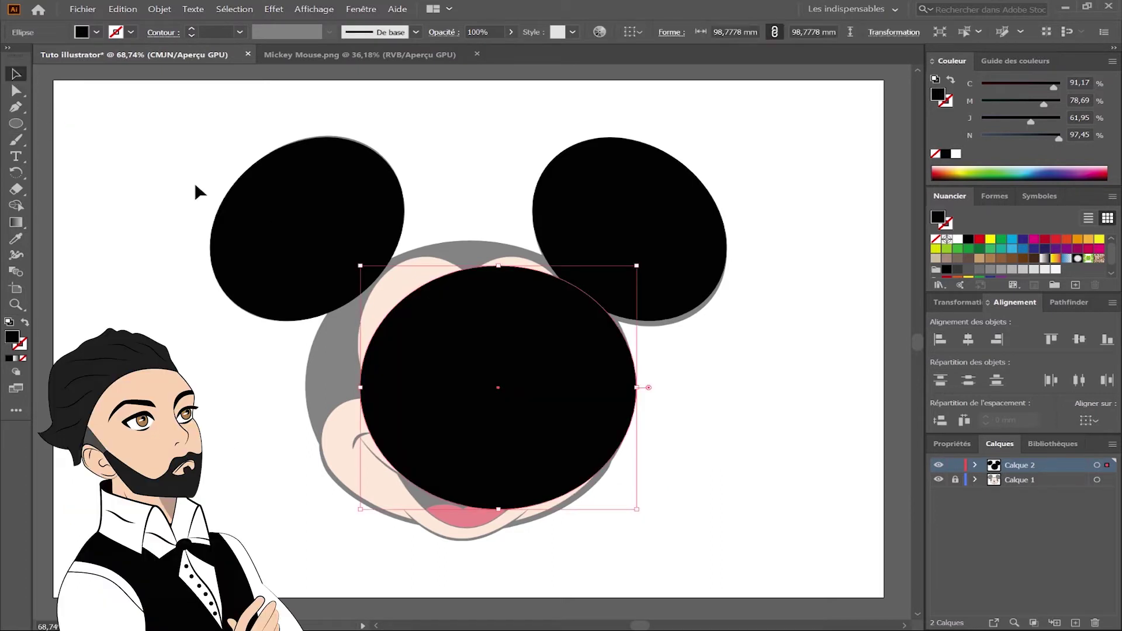
left_click_drag(526, 409, 473, 408)
left_click_drag(474, 266, 475, 240)
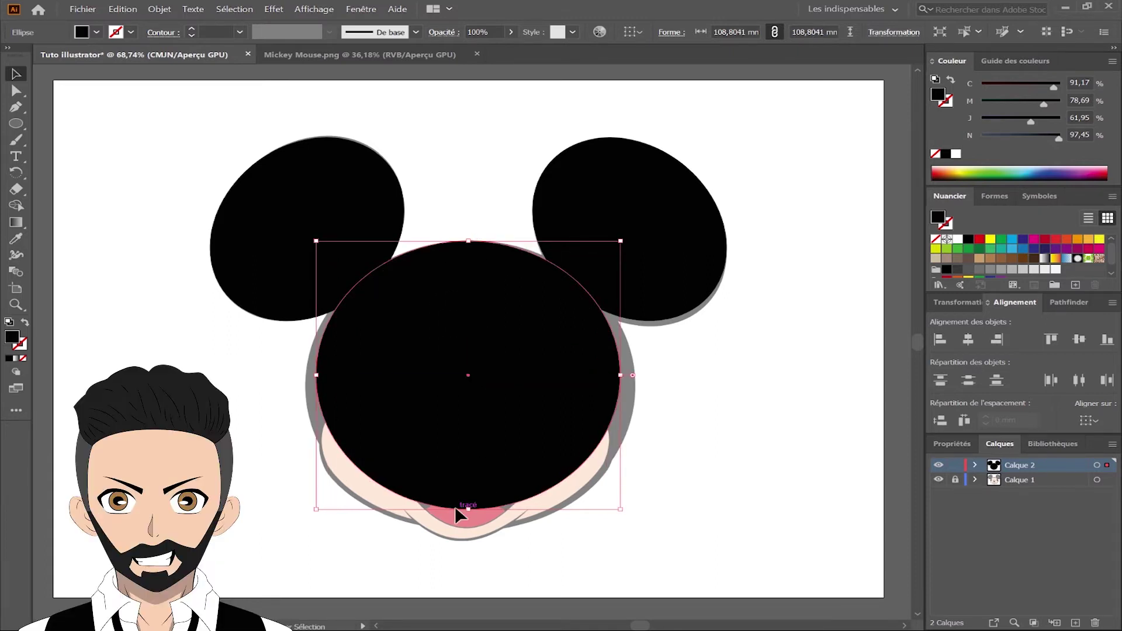
left_click_drag(471, 511, 473, 533)
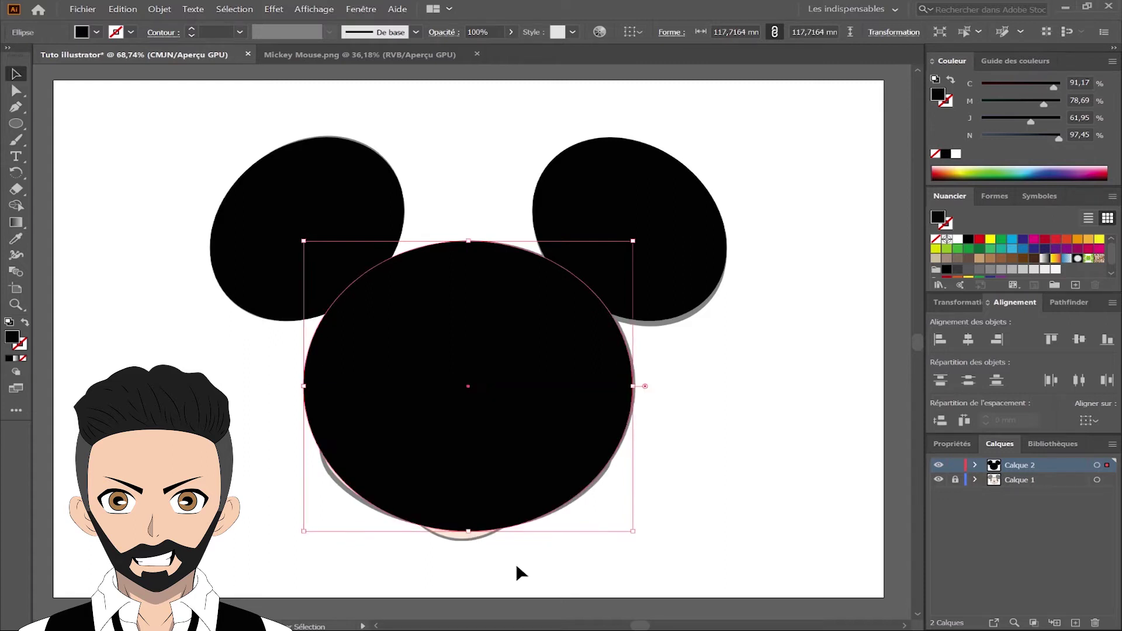
left_click(517, 553)
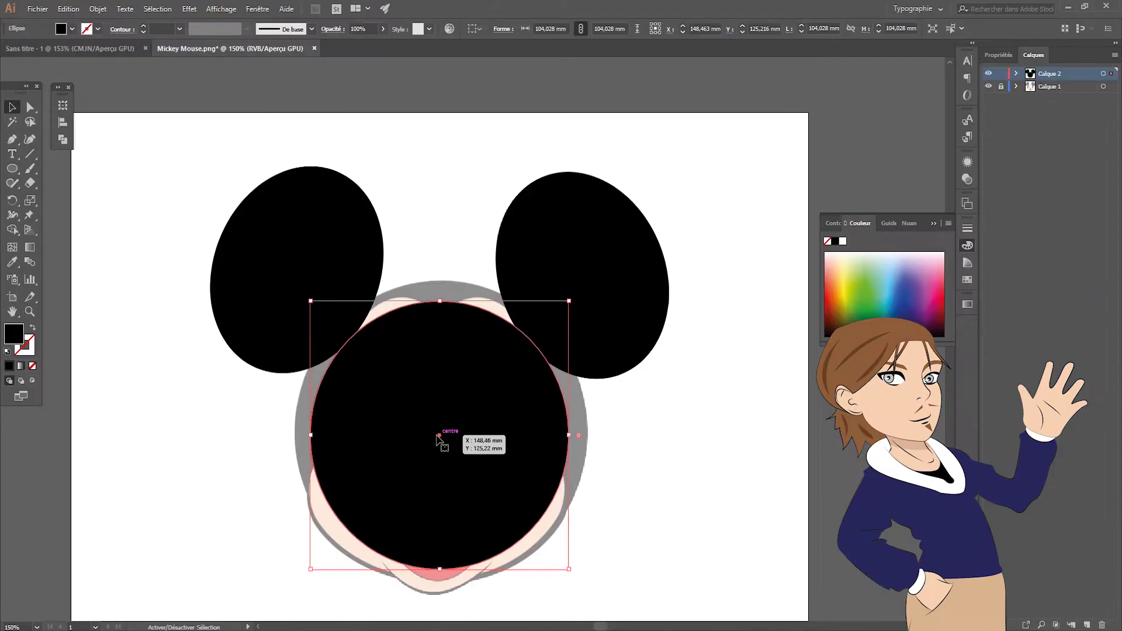
Enlarge the black head circle to about 115 mm in diameter and shift it down to fit the reference head.
left_click_drag(438, 444, 439, 433)
left_click_drag(440, 297, 440, 270)
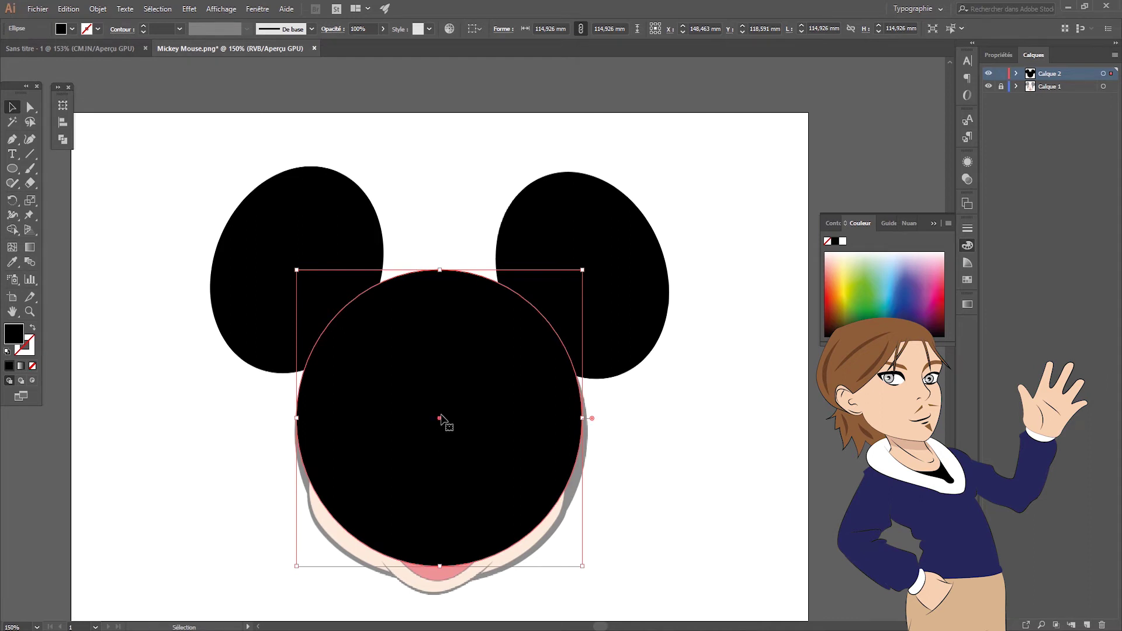
left_click_drag(442, 420, 441, 436)
key("ctrl+shift+a")
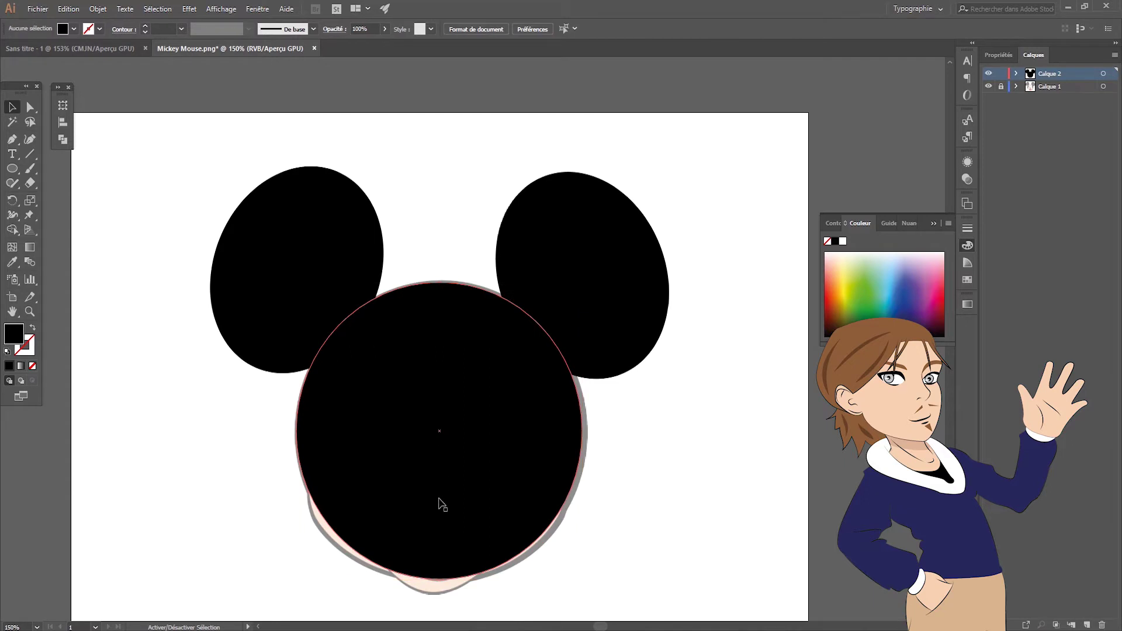
left_click(443, 583)
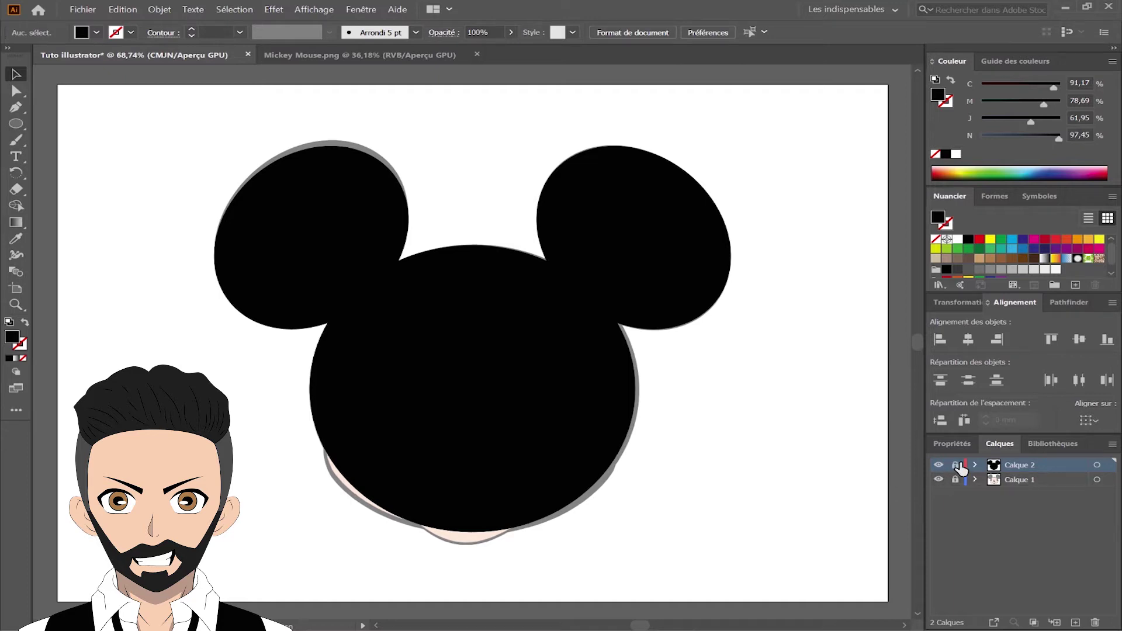
In the Tuto illustrator document, add a new layer above Calque 2 and hide Calque 2.
left_click(1075, 623)
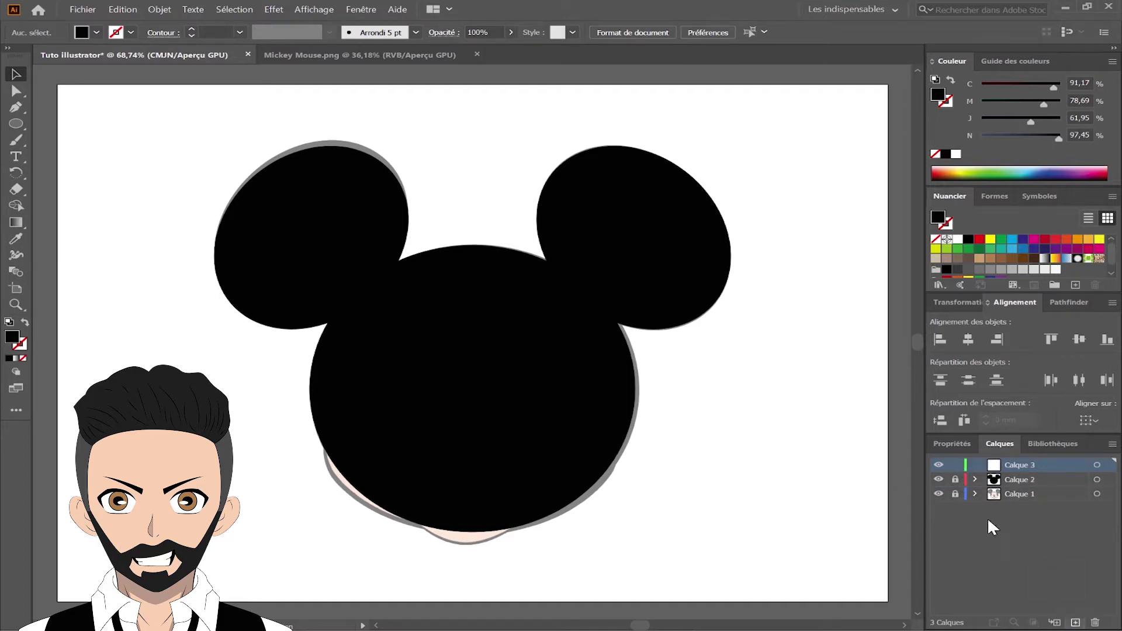
left_click(939, 479)
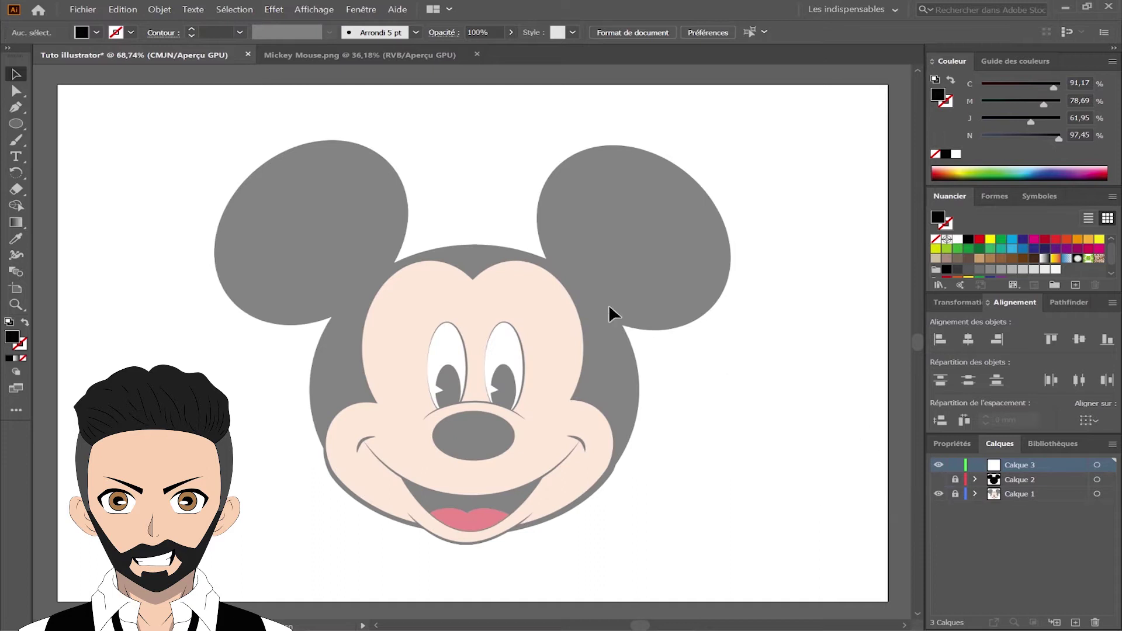
Draw an ellipse about 15 by 39 mm over the reference's right eye, with a black outline and no fill.
left_click_drag(489, 320, 526, 416)
left_click(15, 75)
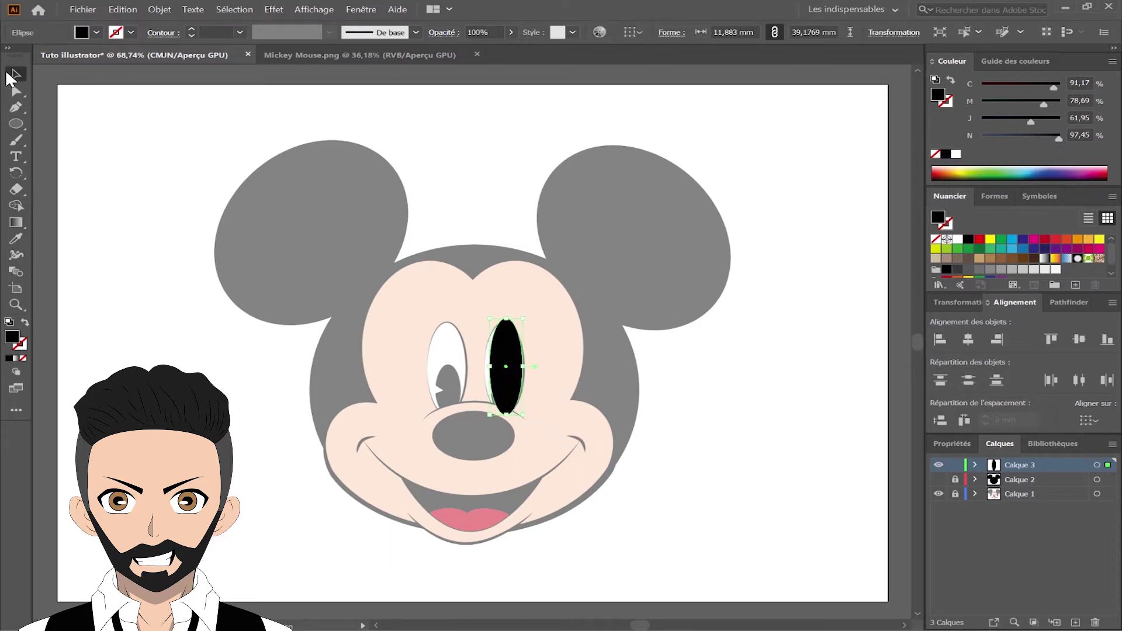
key("shift+x")
key("shift+x")
key("shift+x")
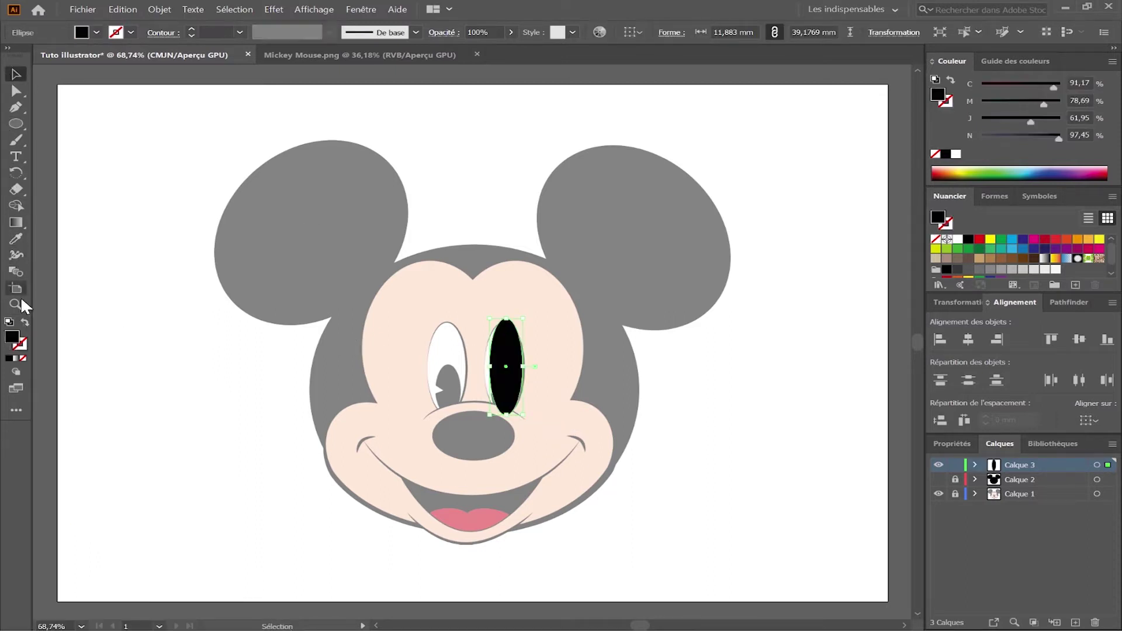
left_click_drag(494, 369, 481, 370)
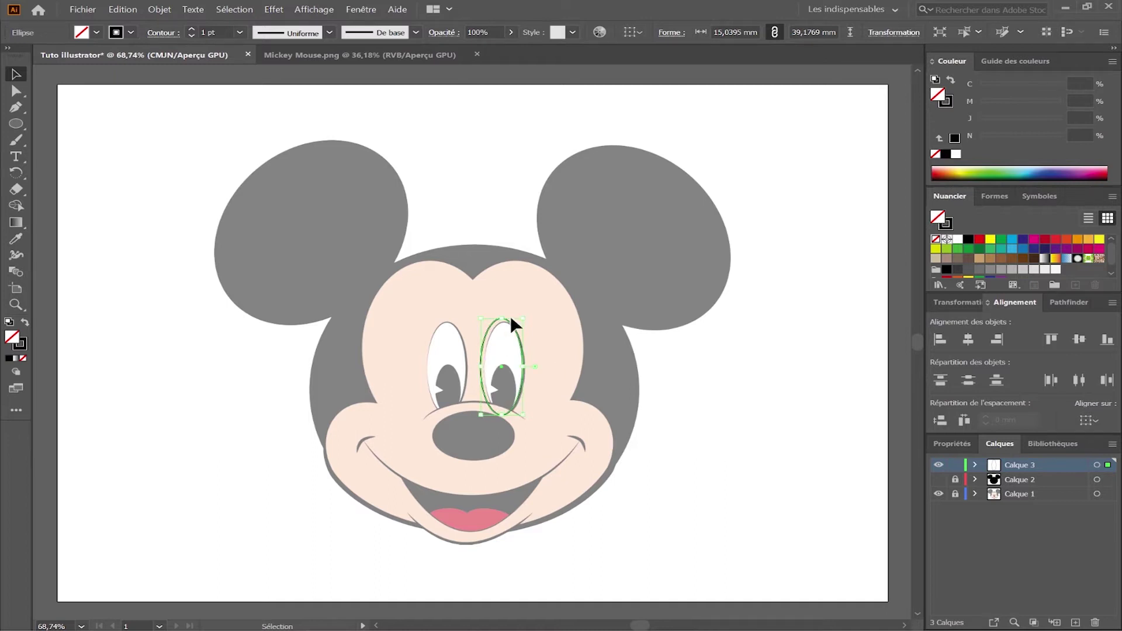
Adjust the right eye ellipse to about 14.5 by 37.6 mm so it follows the reference eye's contour.
left_click_drag(505, 320, 504, 320)
left_click_drag(481, 375, 480, 376)
scroll(495, 366, "up", 1)
scroll(496, 366, "up", 2)
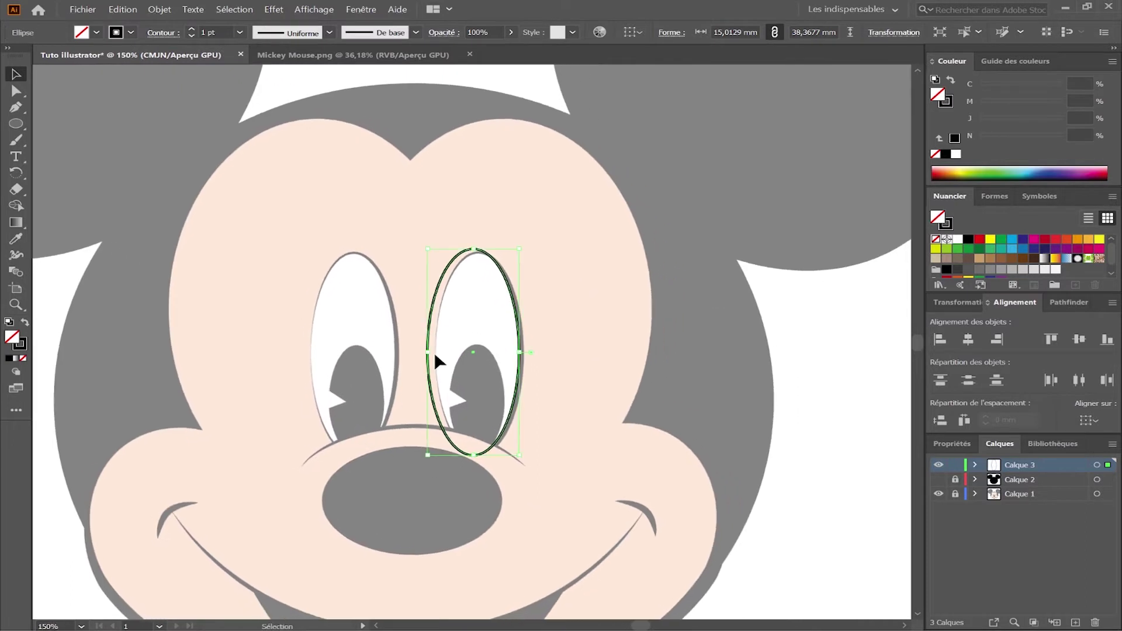
left_click_drag(430, 353, 435, 353)
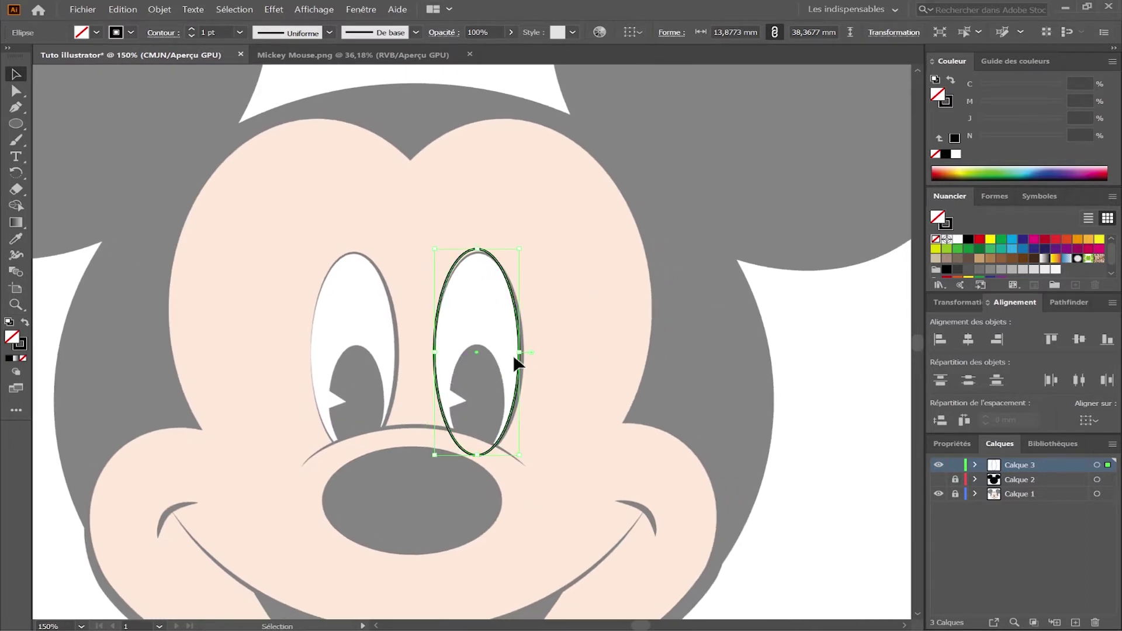
left_click_drag(524, 354, 527, 354)
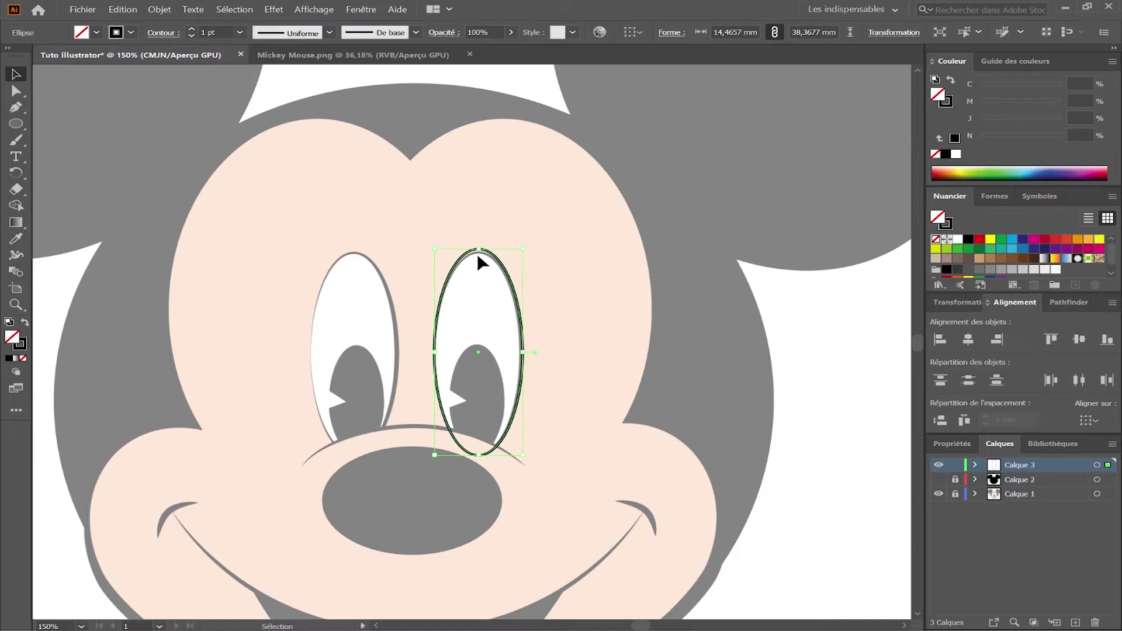
left_click_drag(481, 251, 478, 254)
Copy the eye ellipse onto the left eye and align both ellipses on their vertical centres.
left_click(534, 382)
left_click_drag(522, 376, 404, 373)
key("ctrl+a")
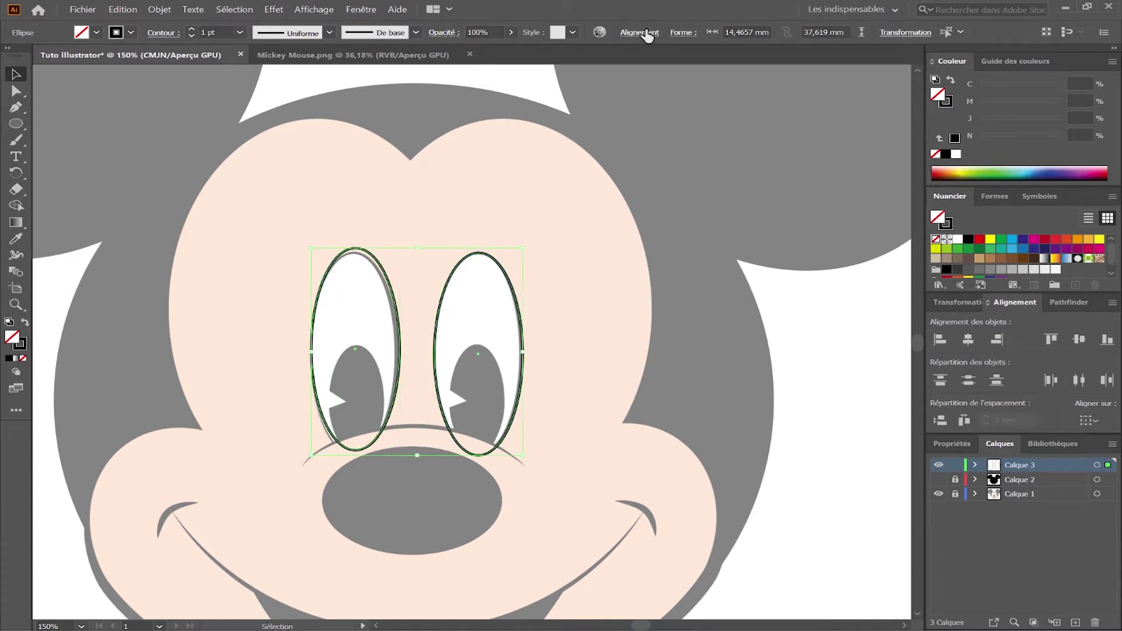
left_click(645, 33)
left_click(618, 72)
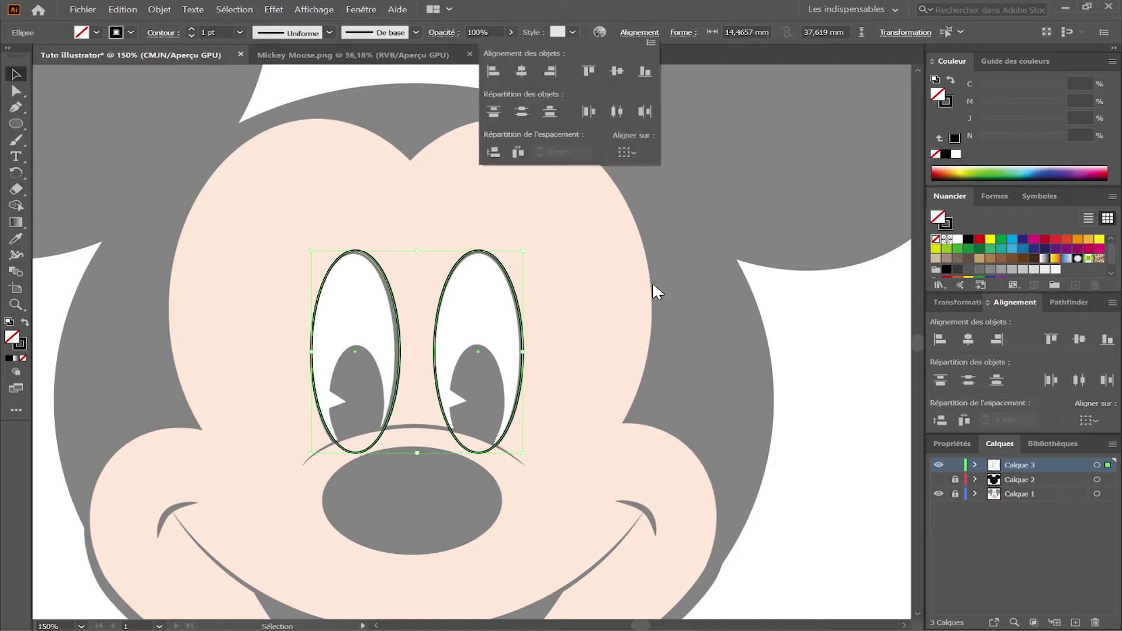
Try a white fill on both eye ellipses and remove it again.
left_click(958, 239)
left_click(714, 259)
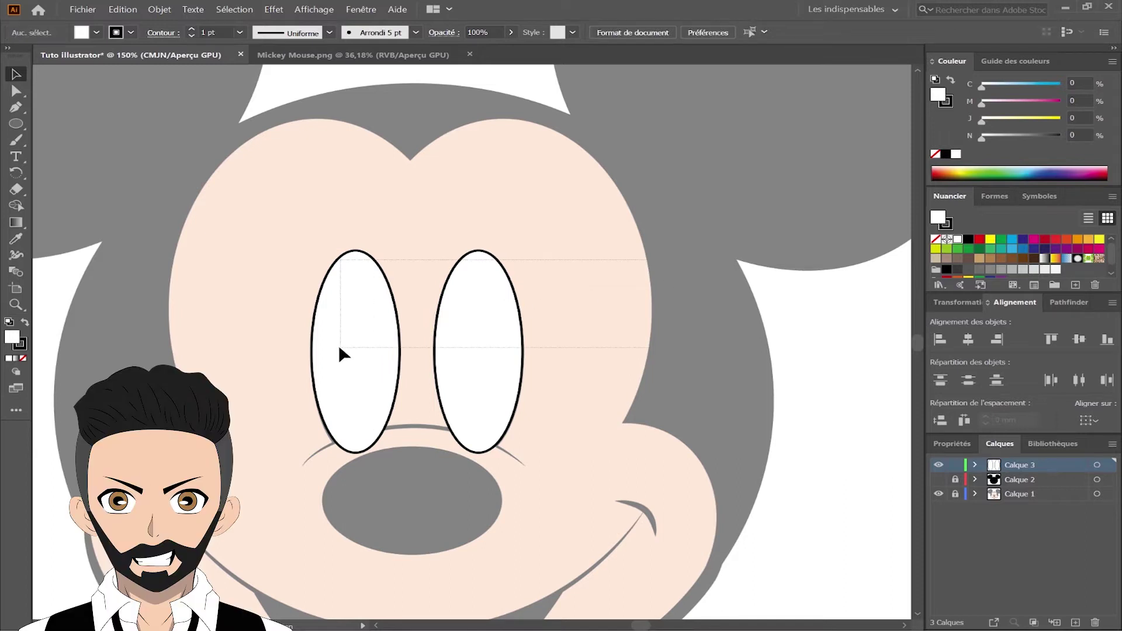
key("ctrl+a")
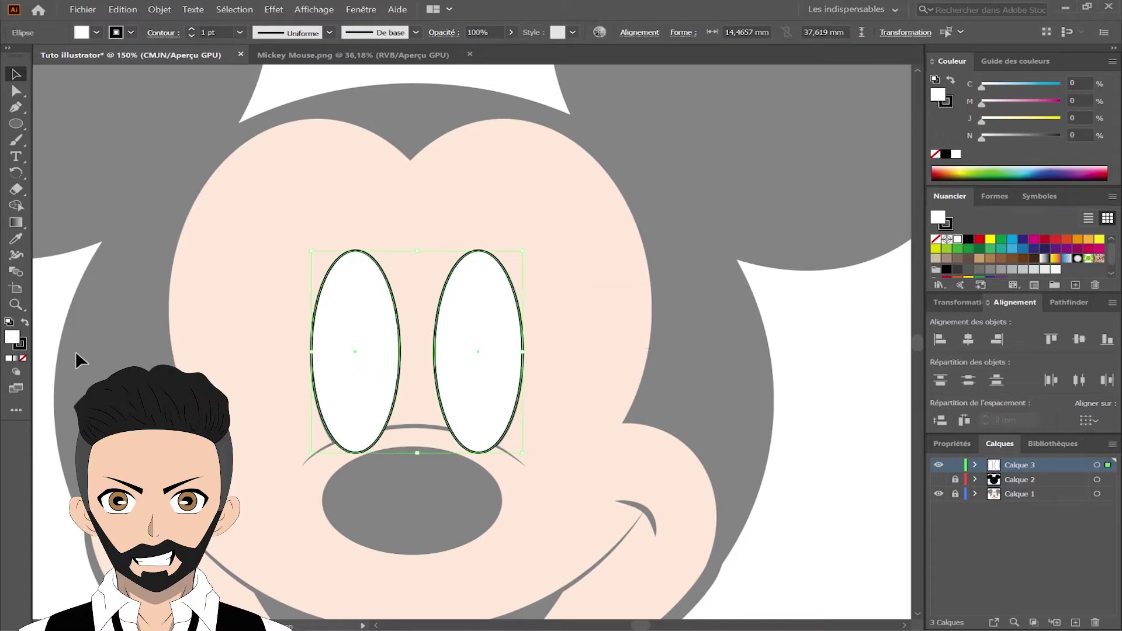
left_click(23, 358)
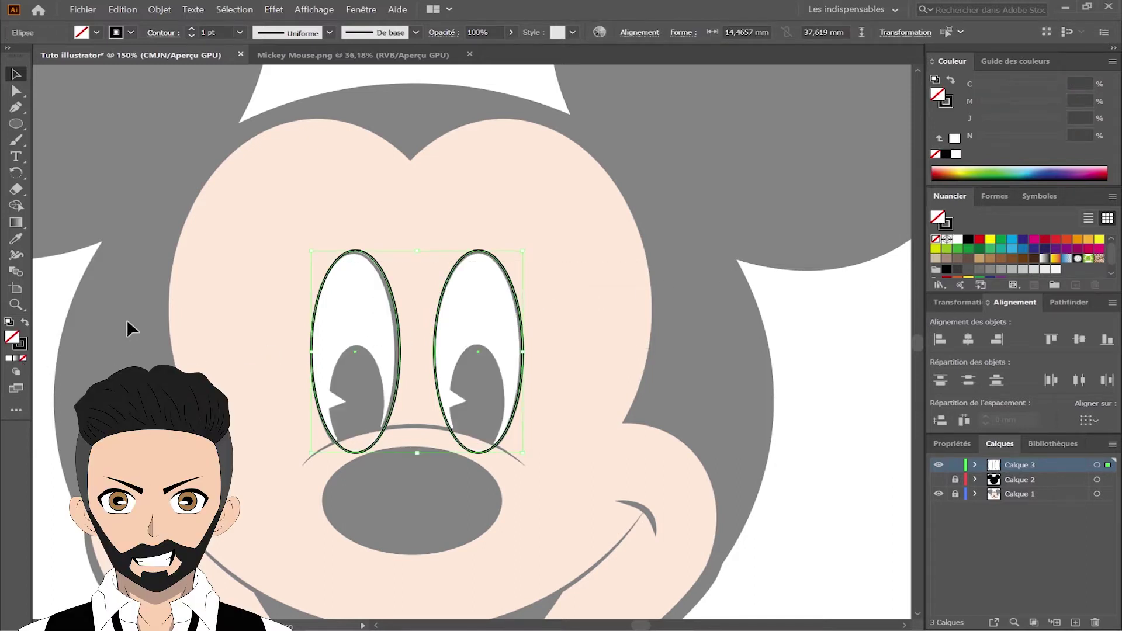
Apply white FFFFFF to both eye ellipses through the colour picker, and clear the fill again.
double_click(12, 337)
type("AA7171")
left_click_drag(679, 232, 597, 168)
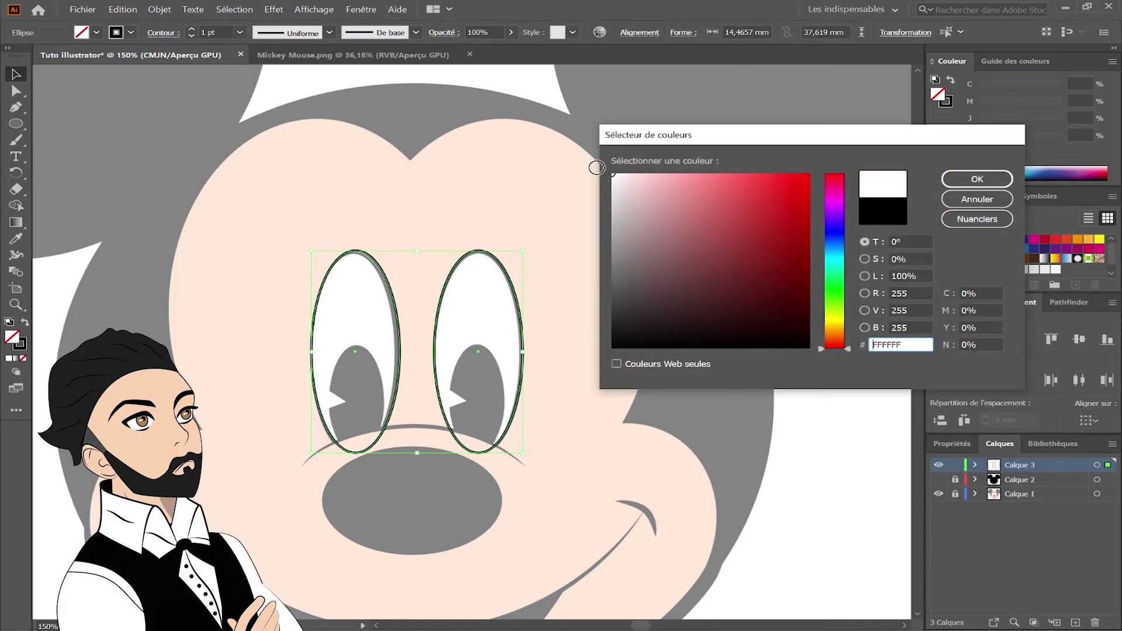
left_click(962, 183)
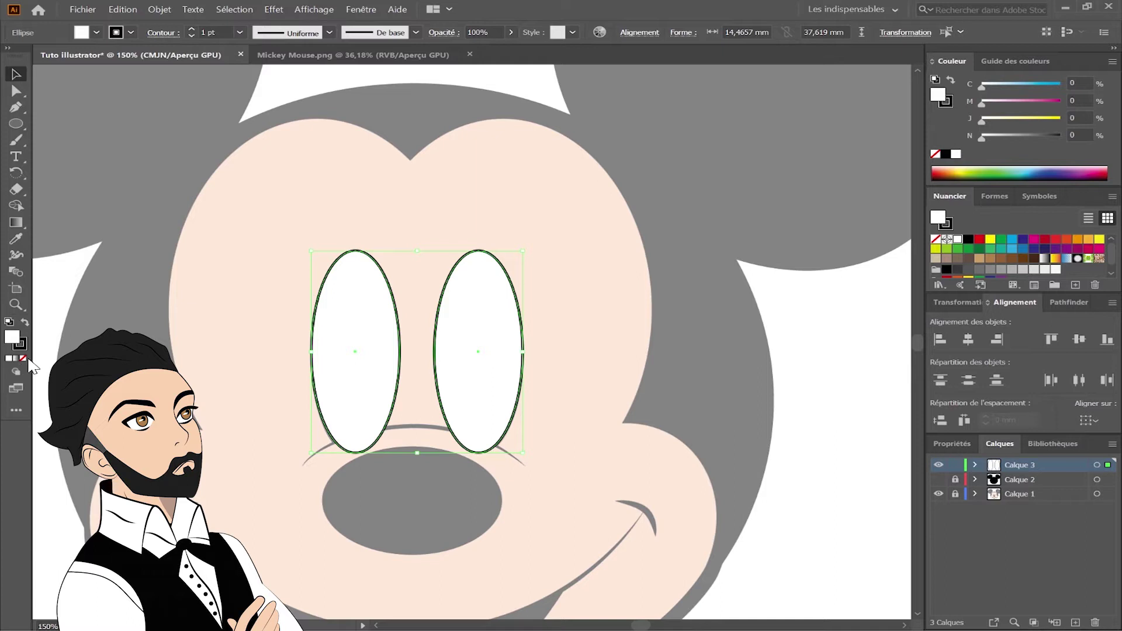
left_click(23, 358)
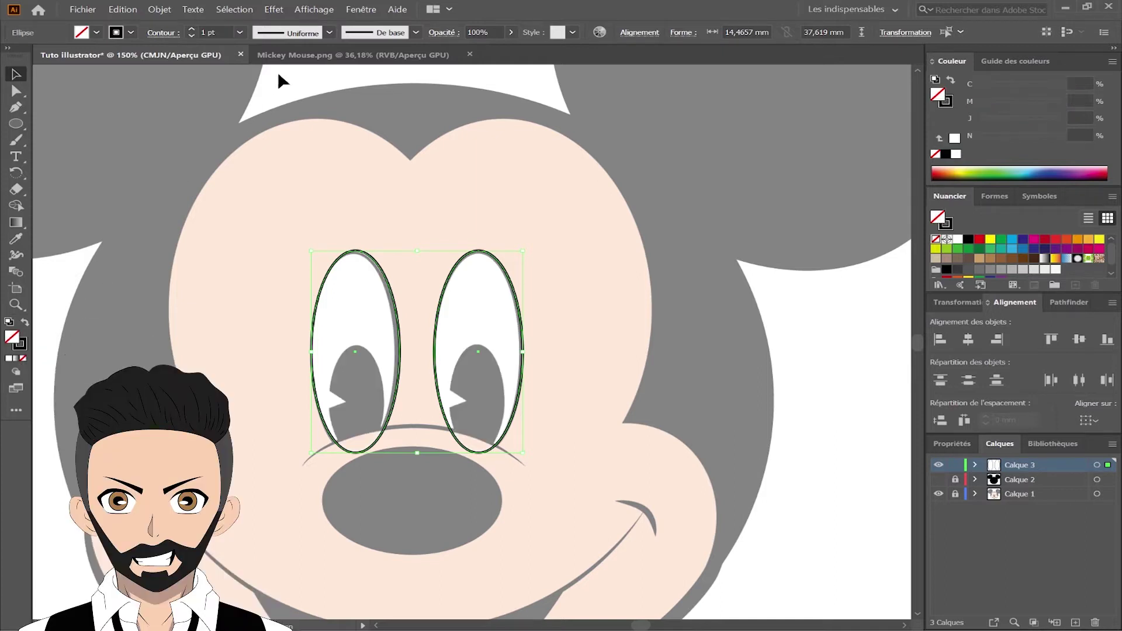
left_click(361, 9)
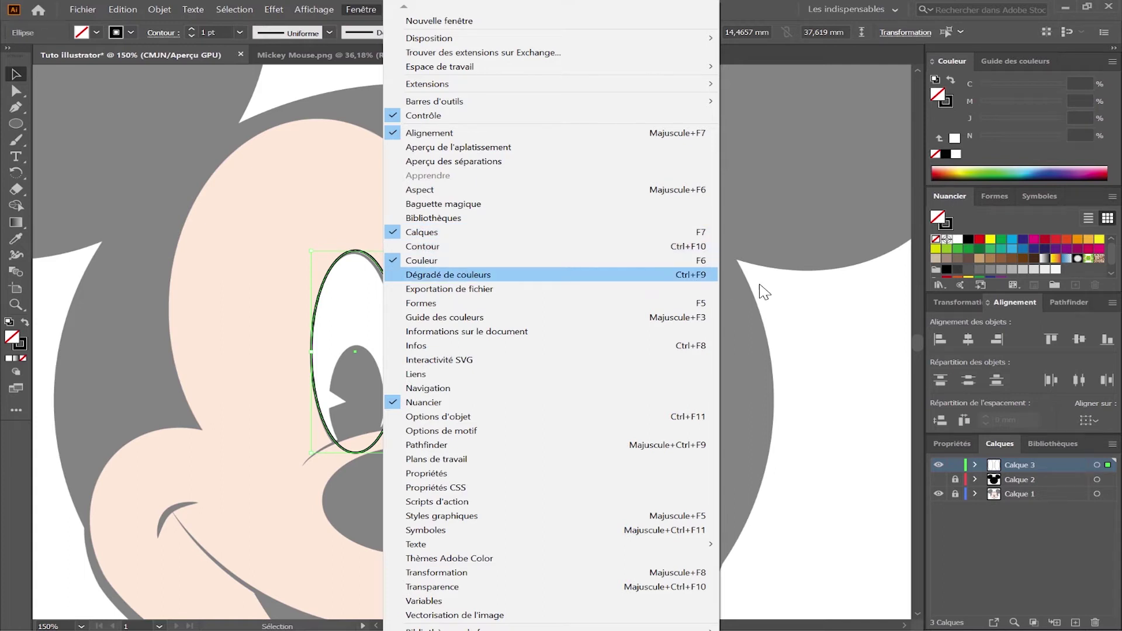
left_click(788, 296)
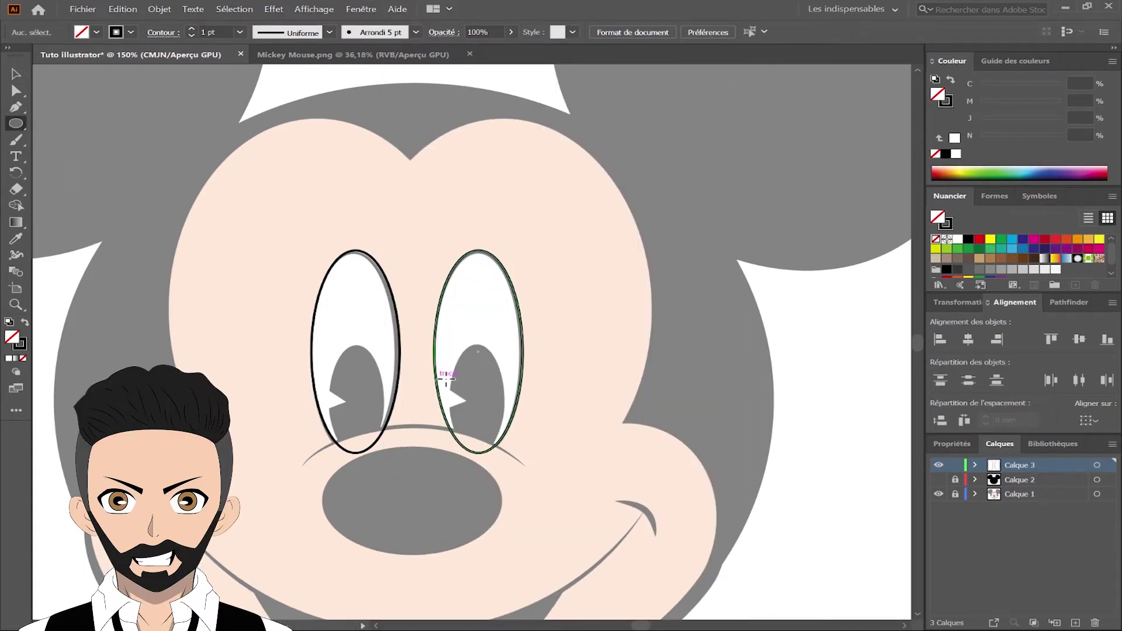
Draw a pupil ellipse in the right eye and resize it to about 9.5 by 20.4 mm to match the reference.
scroll(485, 356, "up", 2)
mouse_move(443, 339)
left_mouse_down()
mouse_move(530, 517)
mouse_move(528, 546)
left_mouse_up()
left_click(18, 75)
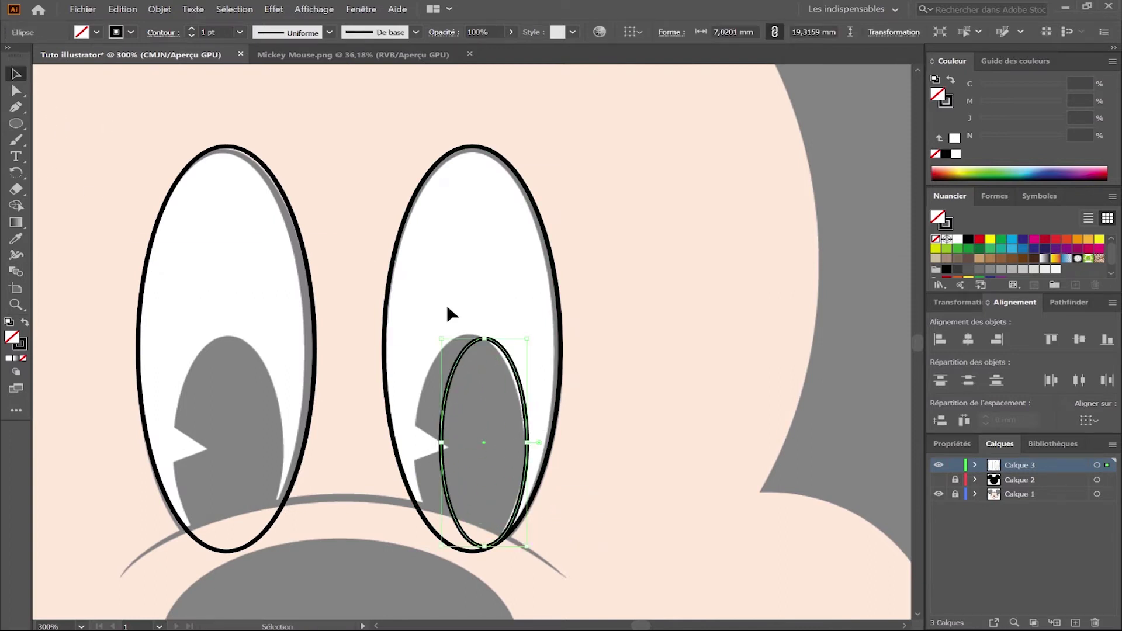
left_click_drag(442, 445, 411, 445)
left_click_drag(469, 338, 469, 332)
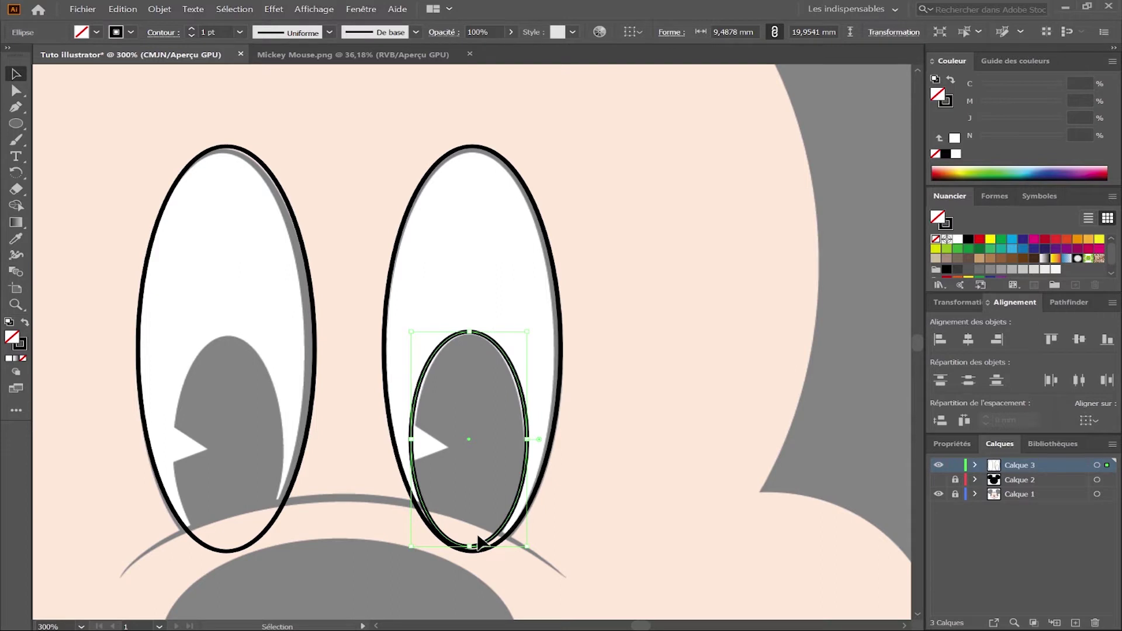
left_click_drag(472, 550, 472, 551)
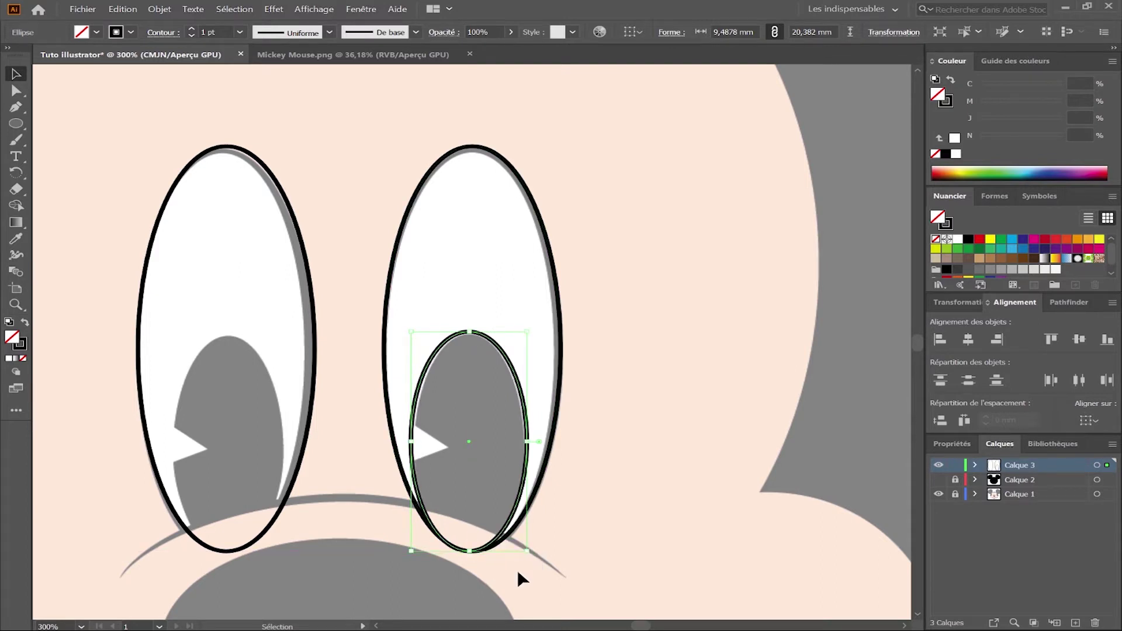
Swap the pupil's fill and outline so it is solid black without an outline.
left_click(517, 569)
left_click(528, 421)
left_click(25, 322)
left_click(563, 283)
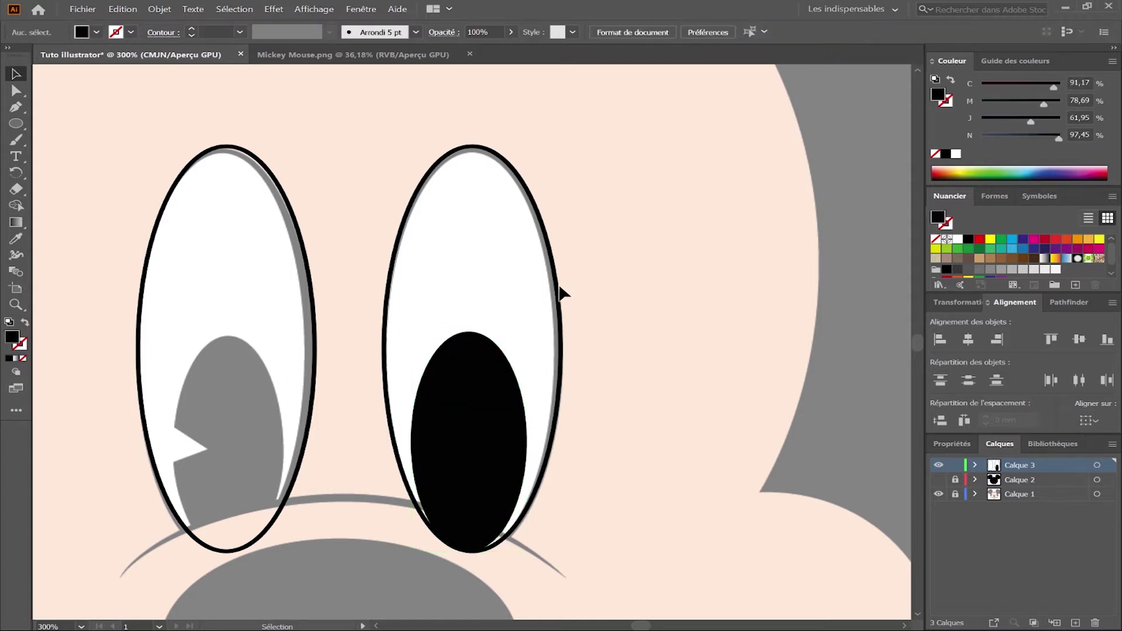
Fill the right eye's outer ellipse with the 5% black light grey swatch.
left_click(562, 298)
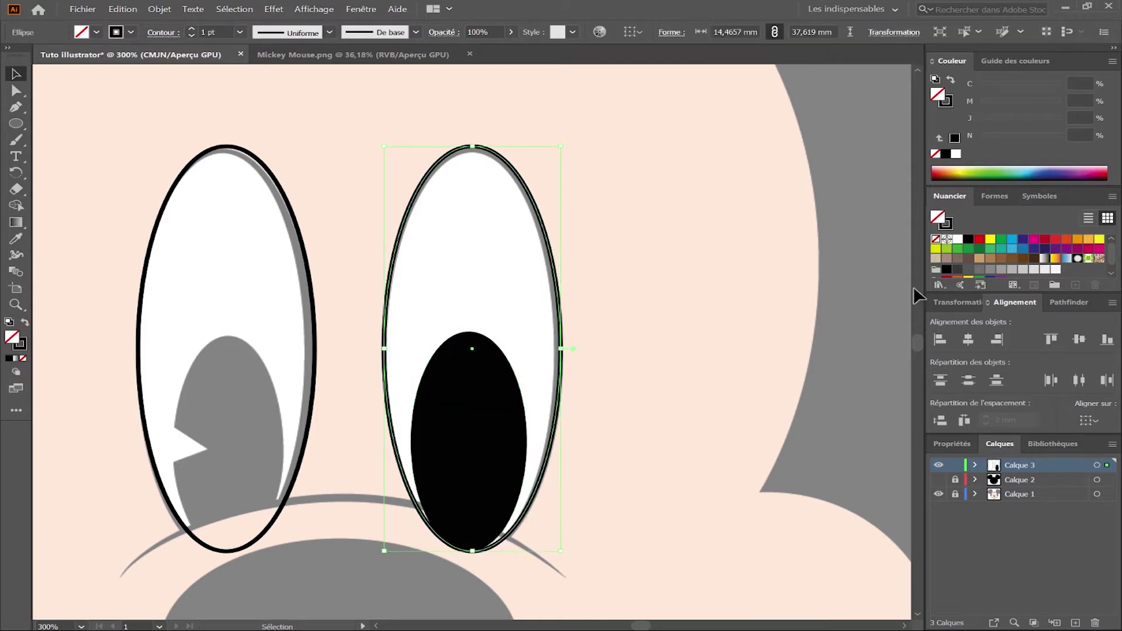
left_click(1045, 270)
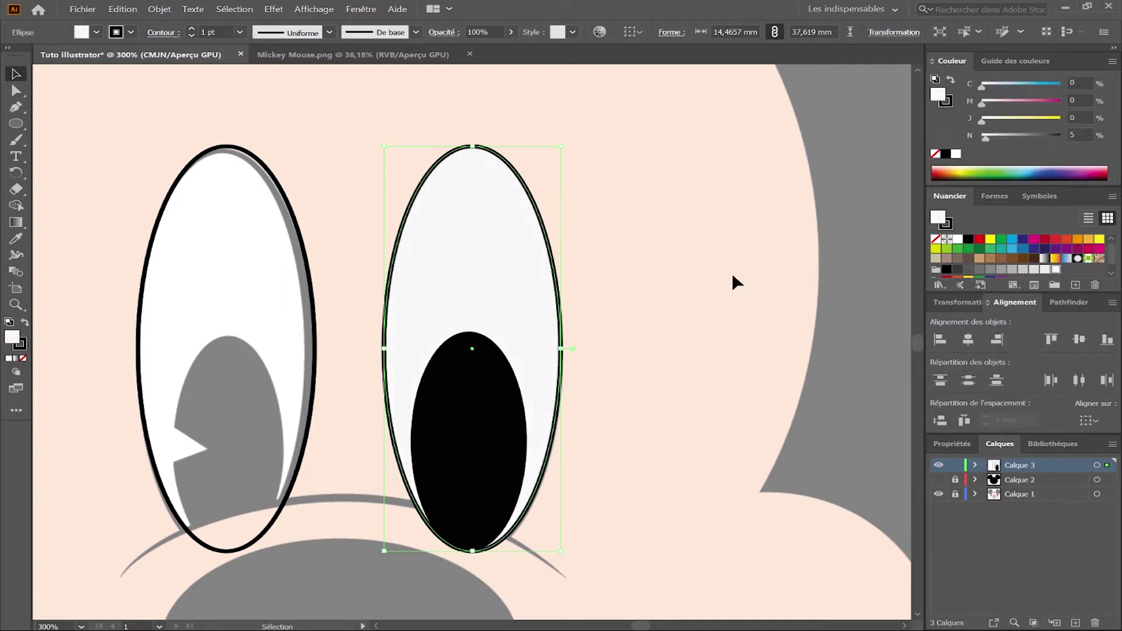
left_click(728, 280)
Widen the black pupil slightly on its right side.
scroll(497, 485, "up", 1)
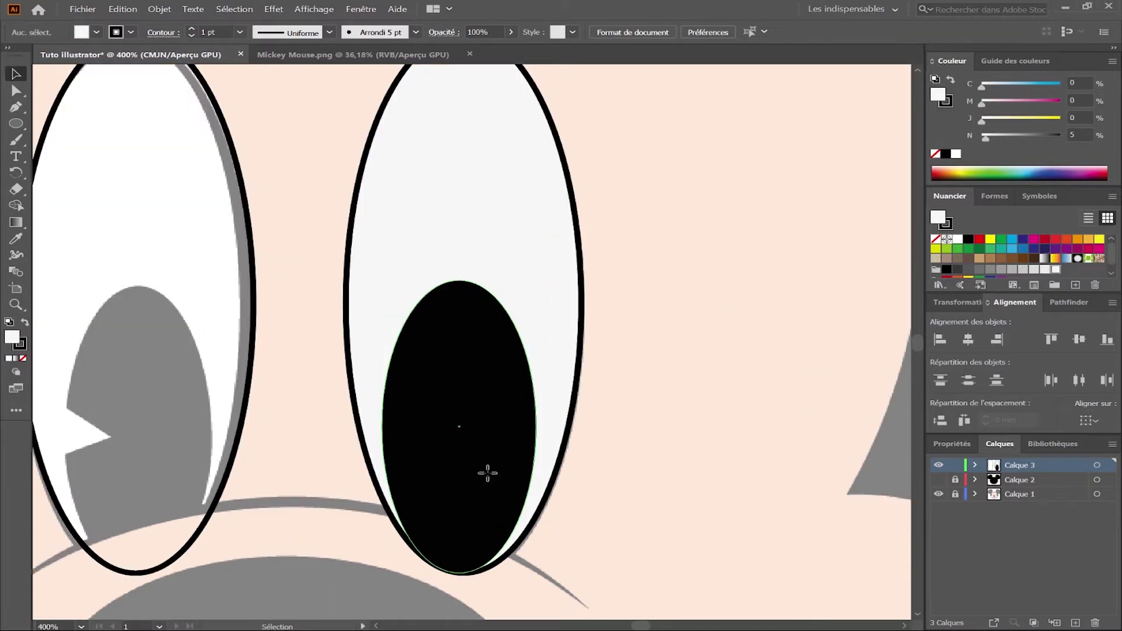
left_click(537, 430)
left_click_drag(541, 426, 545, 427)
left_click(653, 474)
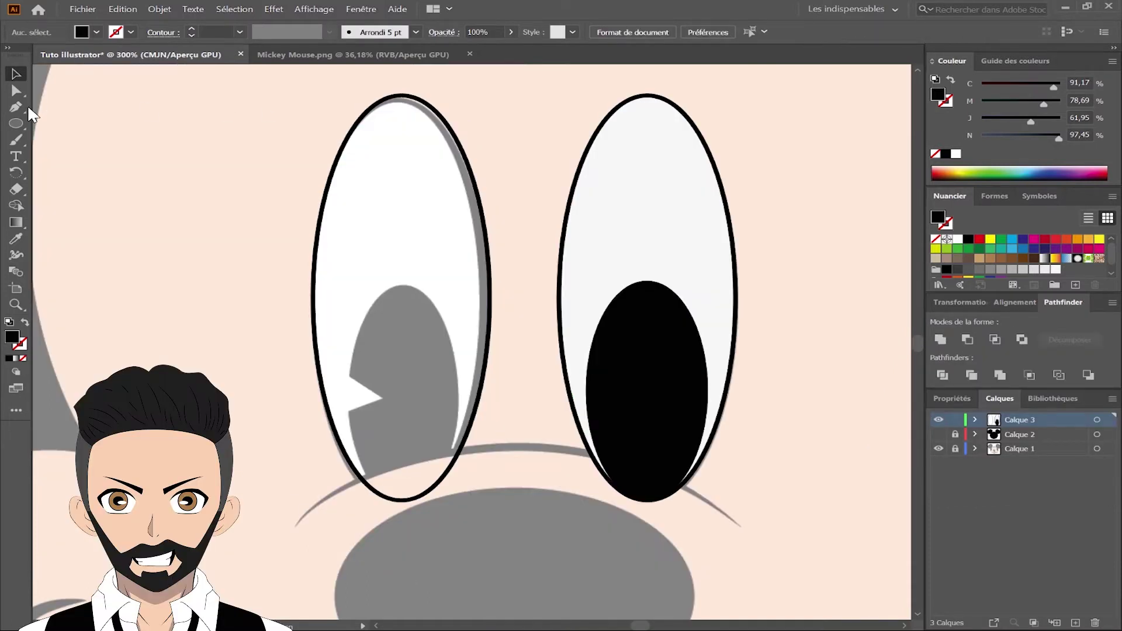
Draw a closed black triangle with the Pen tool over the pupil's left edge, pointing toward its centre.
left_click(28, 109)
scroll(601, 383, "up", 2)
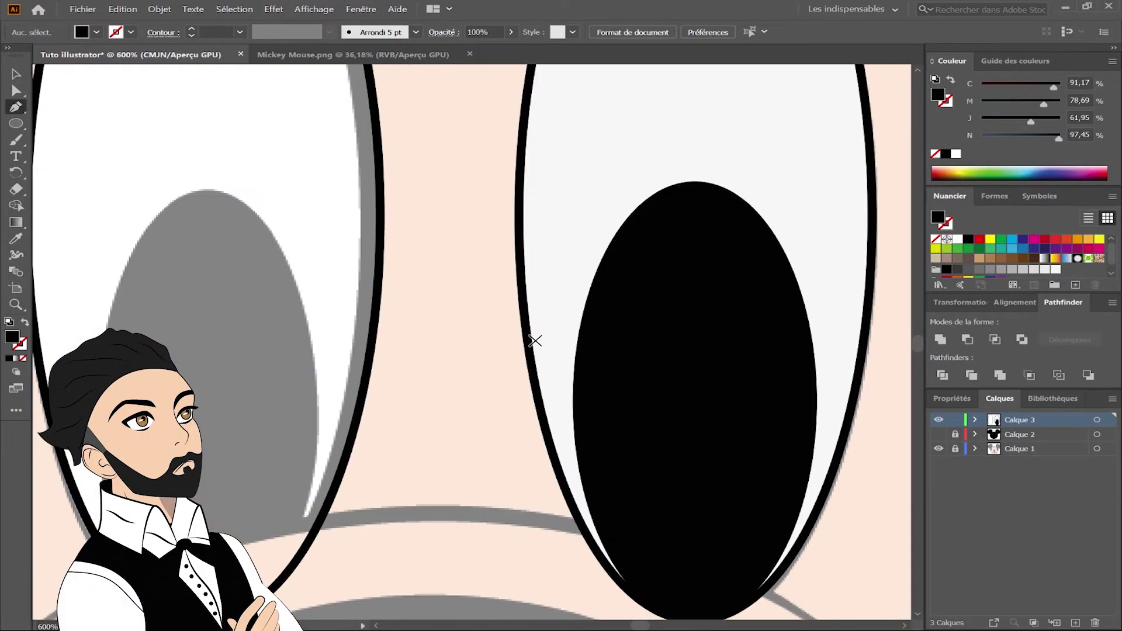
left_click(541, 359)
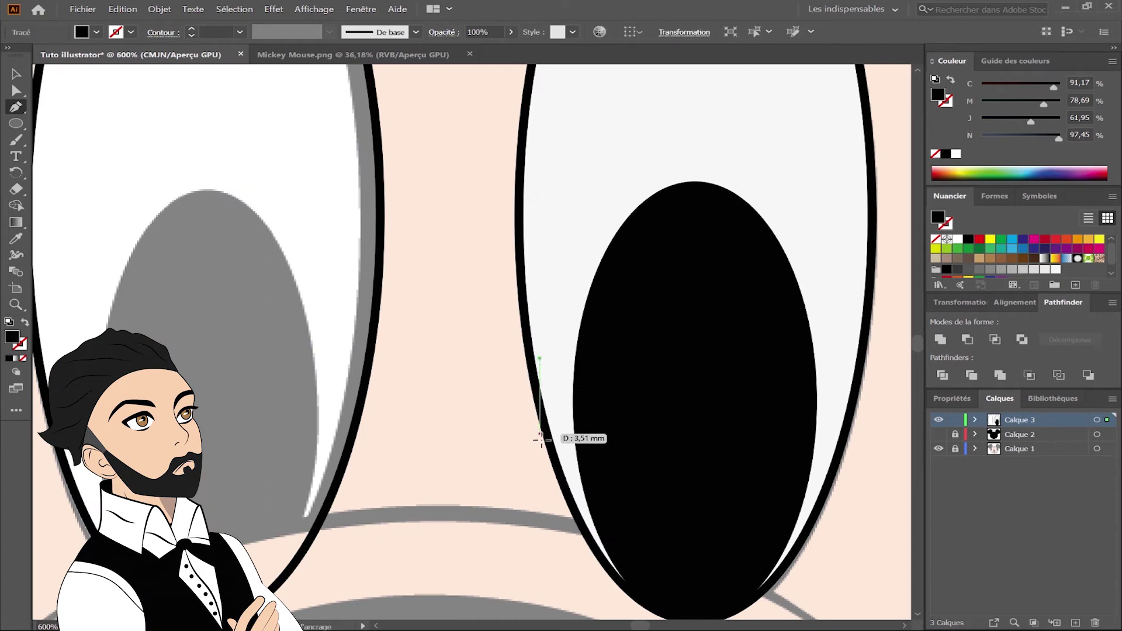
left_click(541, 464)
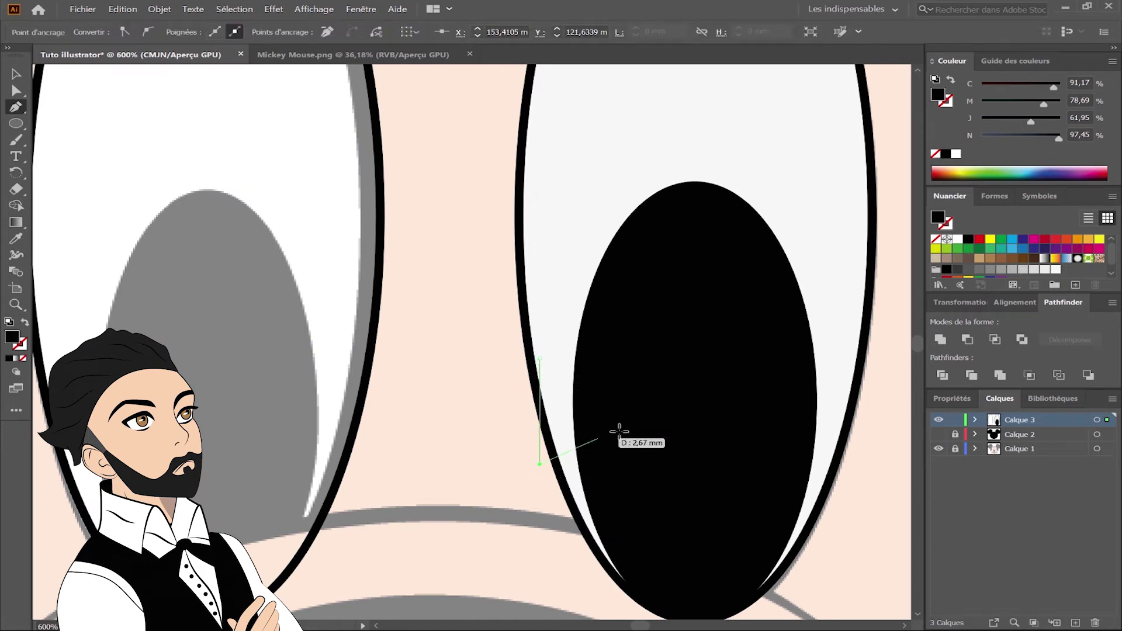
left_click(650, 412)
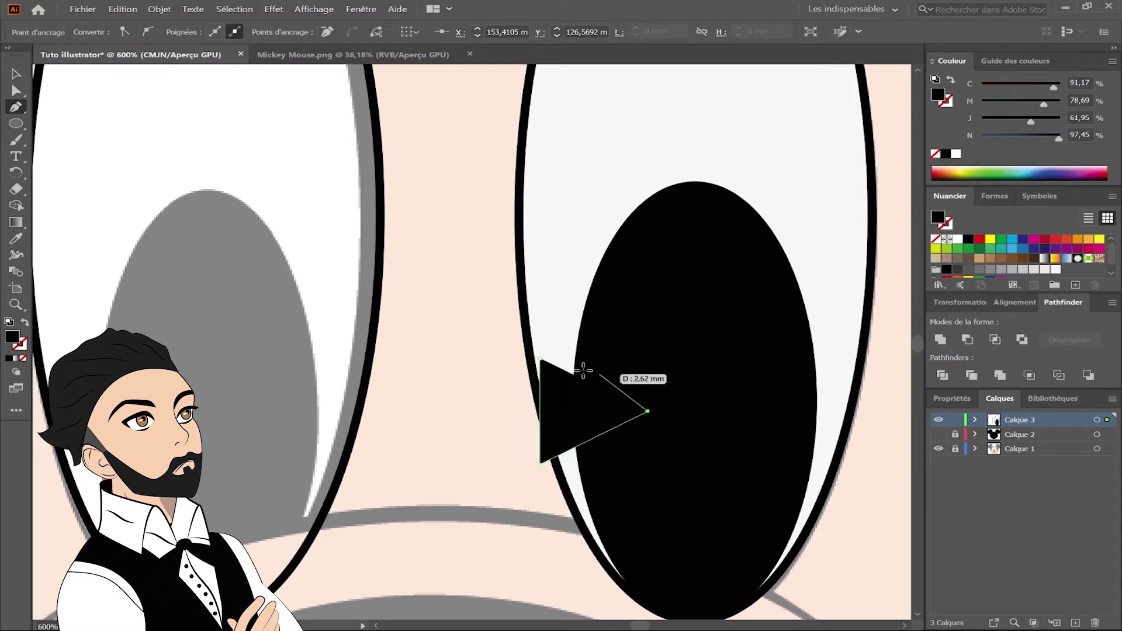
left_click(541, 360)
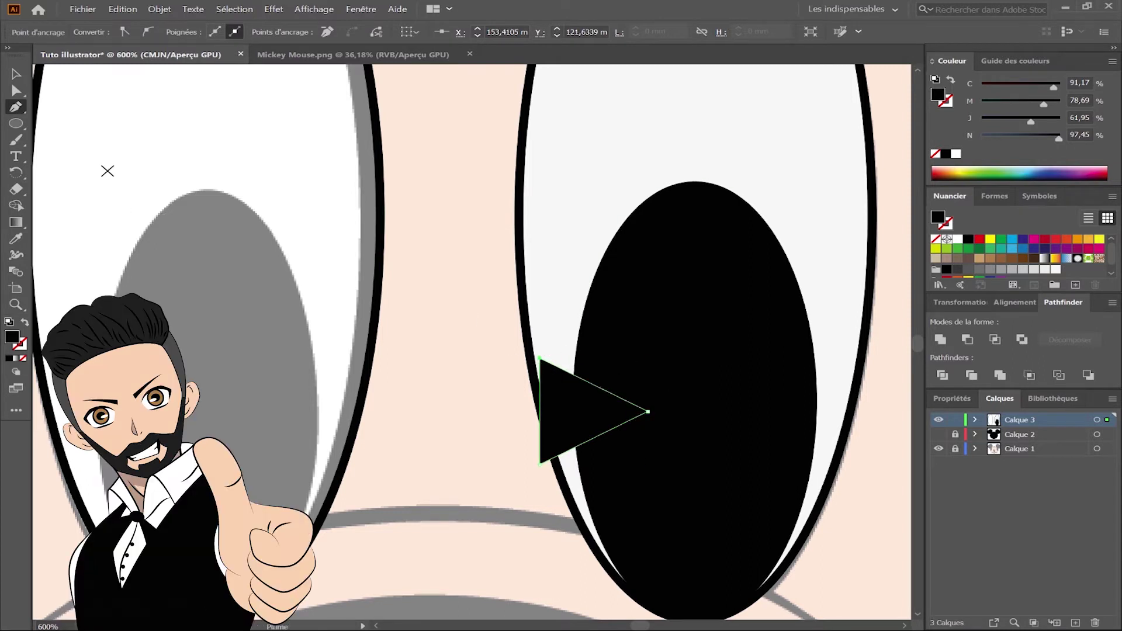
left_click(16, 73)
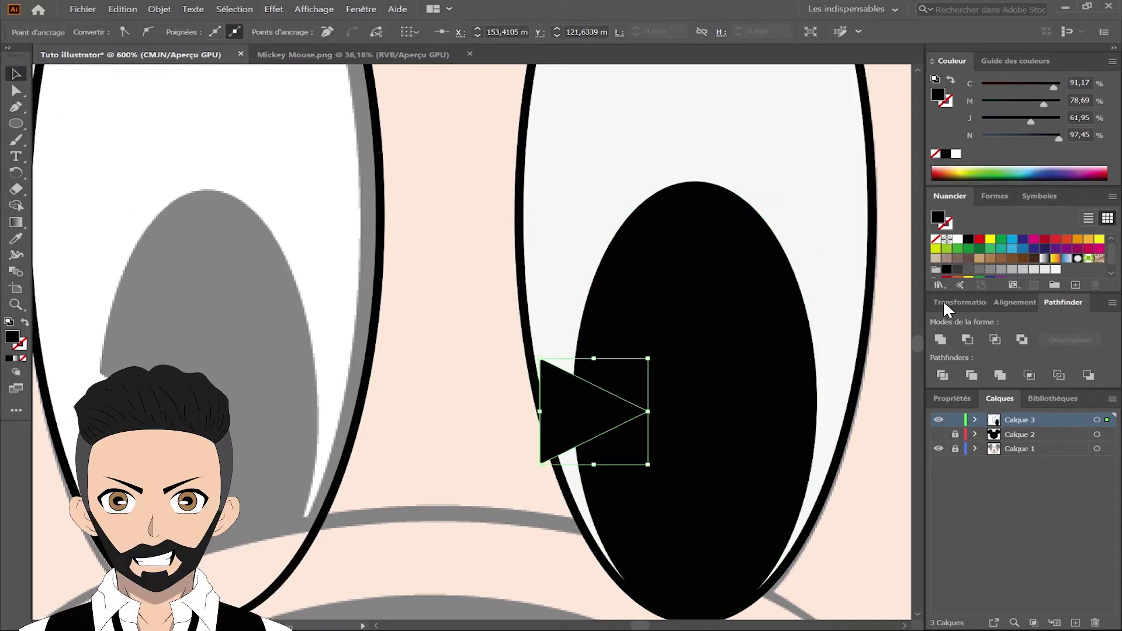
Subtract the front triangle from the black pupil with the Pathfinder to cut a notch into its left edge.
left_click(728, 395, "shift")
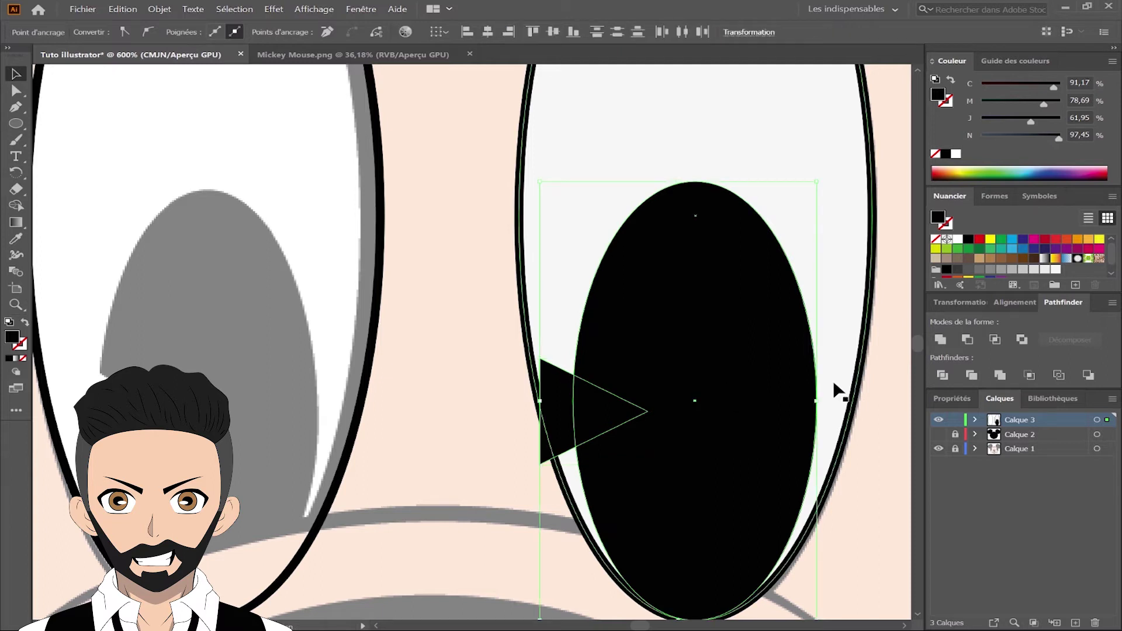
left_click(967, 339)
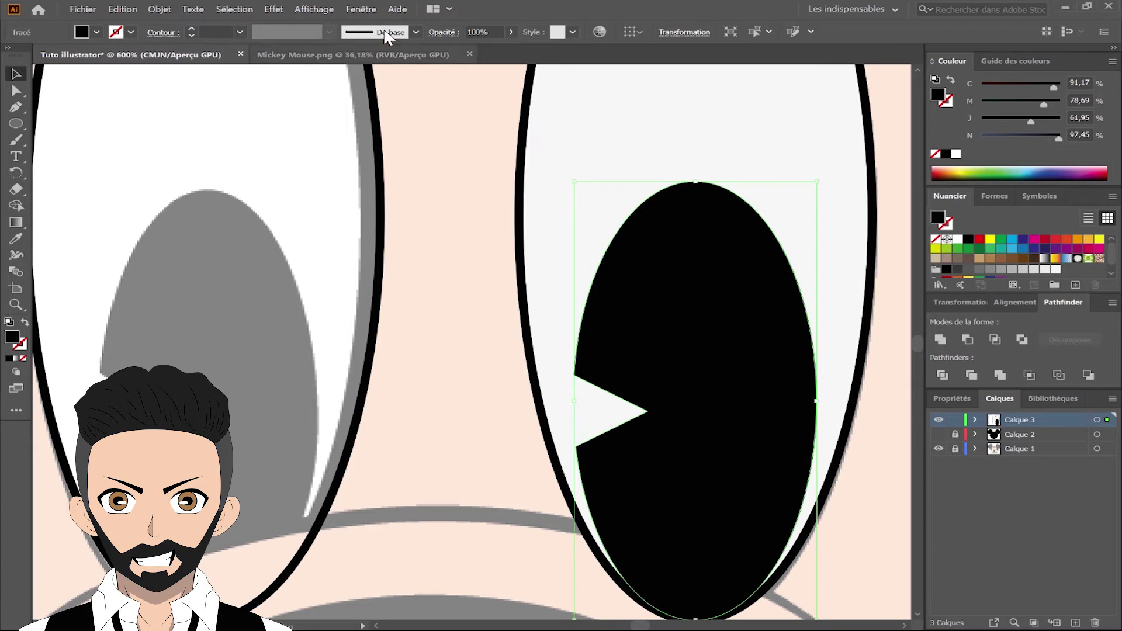
left_click(361, 9)
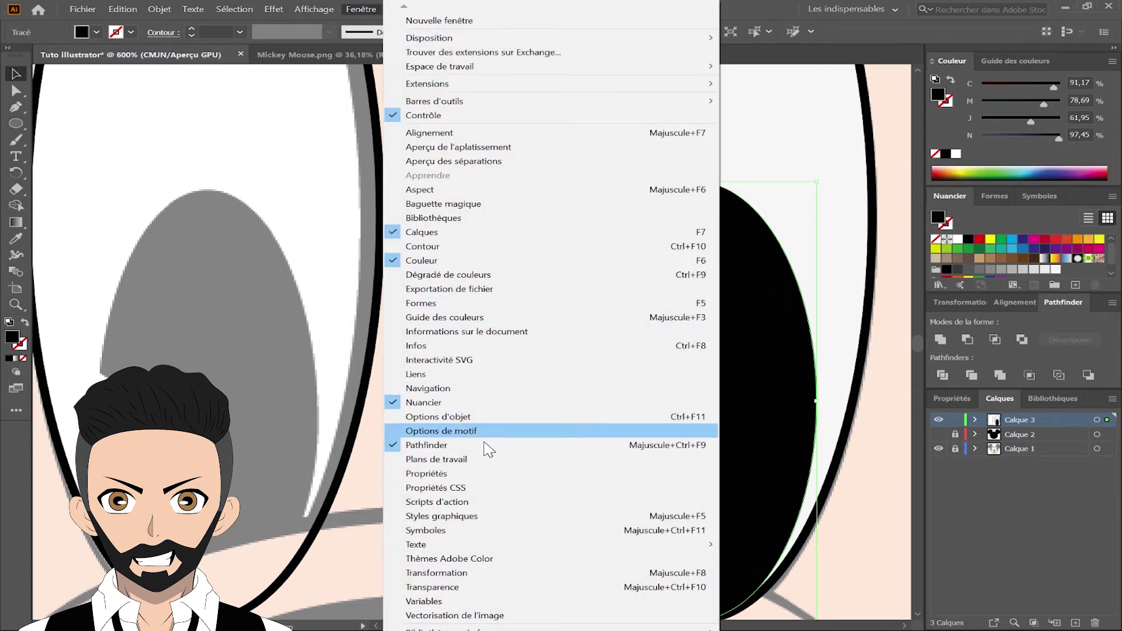
left_click(855, 234)
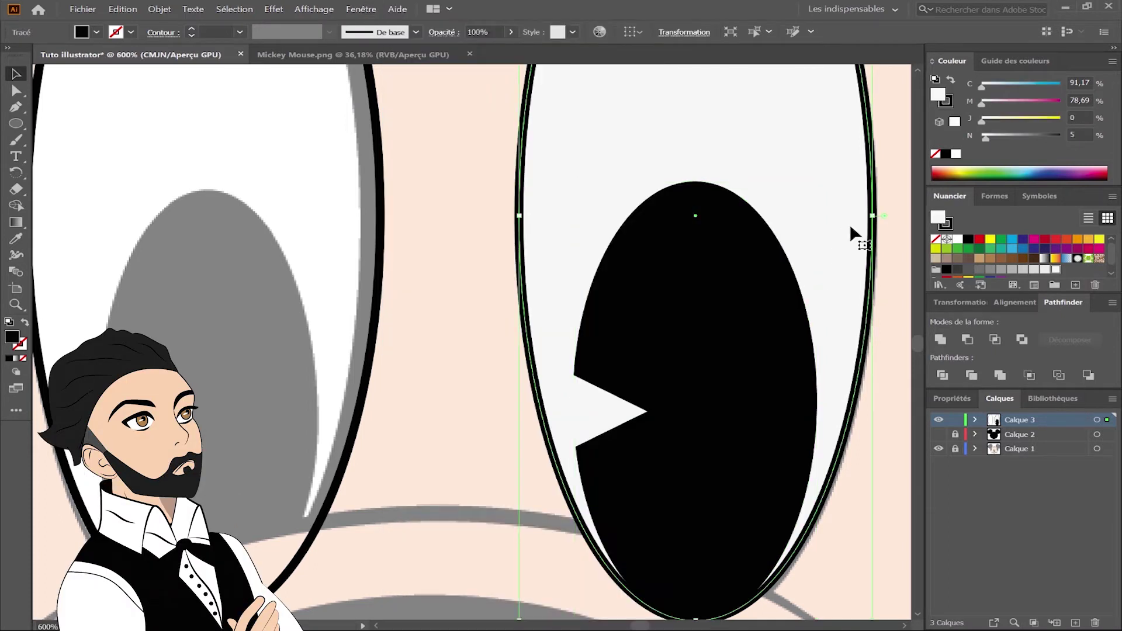
Delete the left eye's empty ellipse and place a copy of the finished right eye there.
key("ctrl+minus")
key("ctrl+minus")
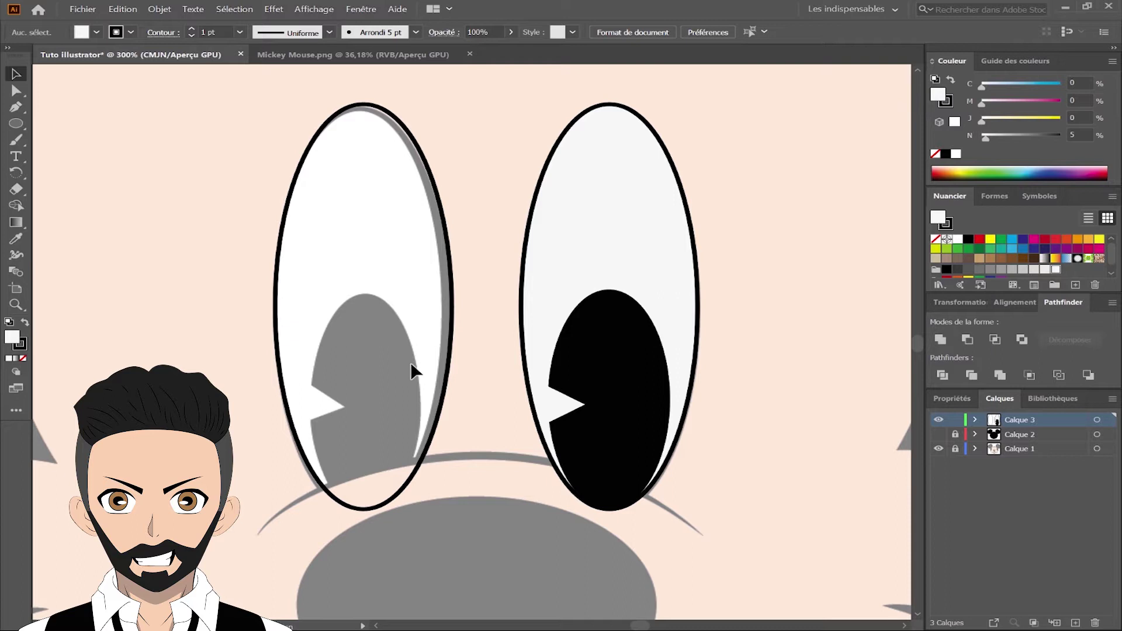
left_click_drag(468, 252, 435, 304)
key("Delete")
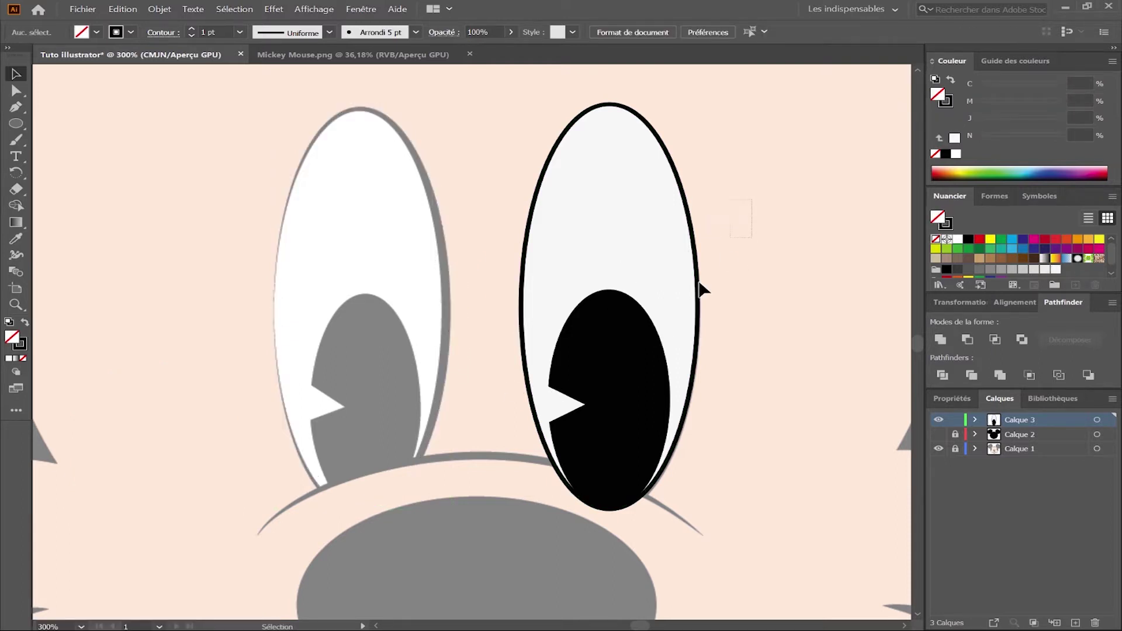
left_click_drag(617, 408, 370, 402)
left_click(482, 394)
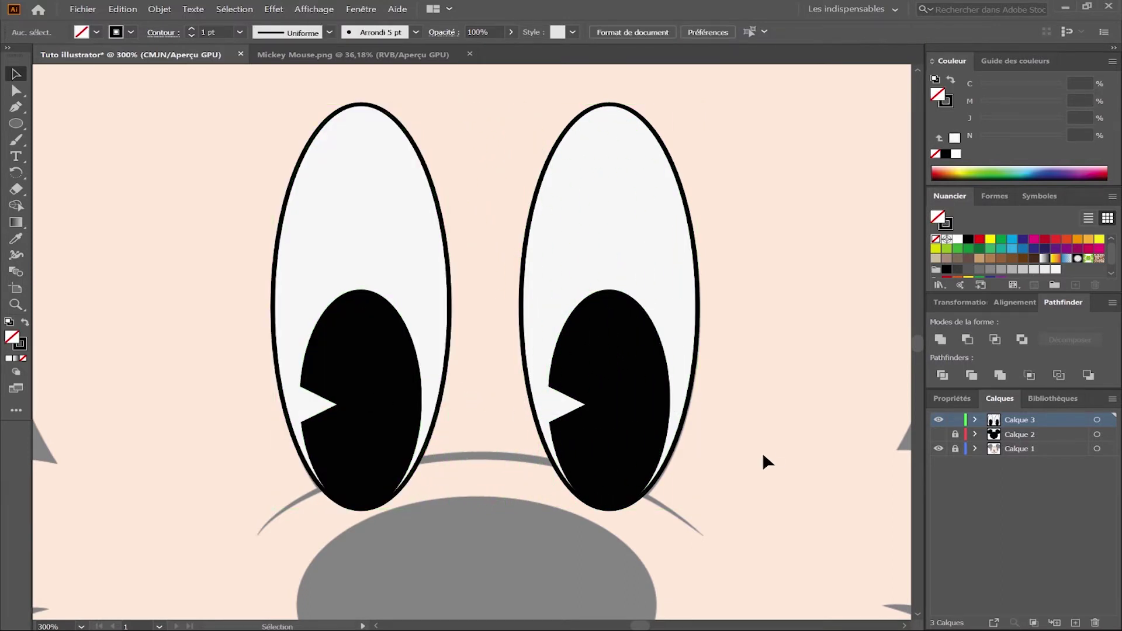
Draw a solid black ellipse without an outline for the nose and fit it over the reference nose.
key("ctrl+minus")
key("ctrl+minus")
key("shift+x")
key("l")
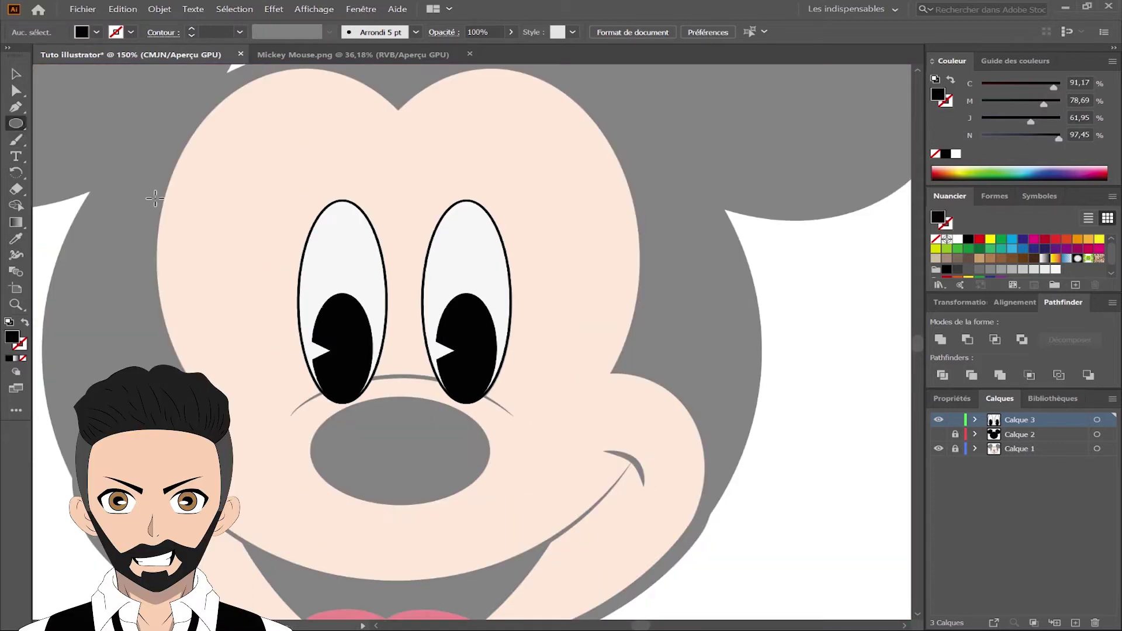
left_click_drag(330, 417, 489, 503)
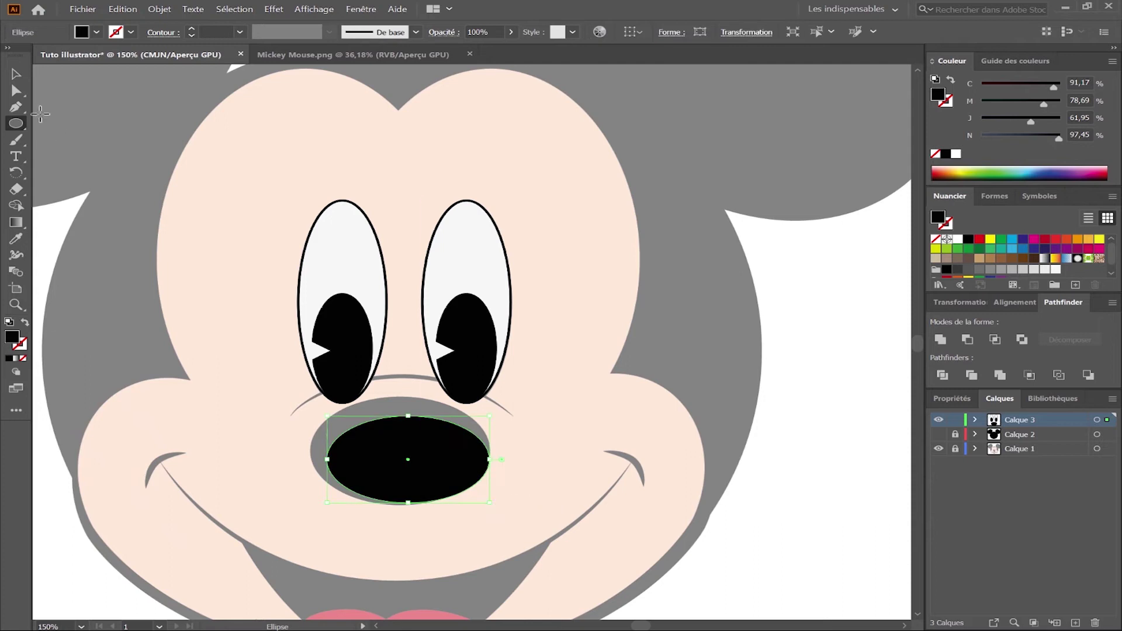
key("v")
left_click_drag(327, 416, 303, 396)
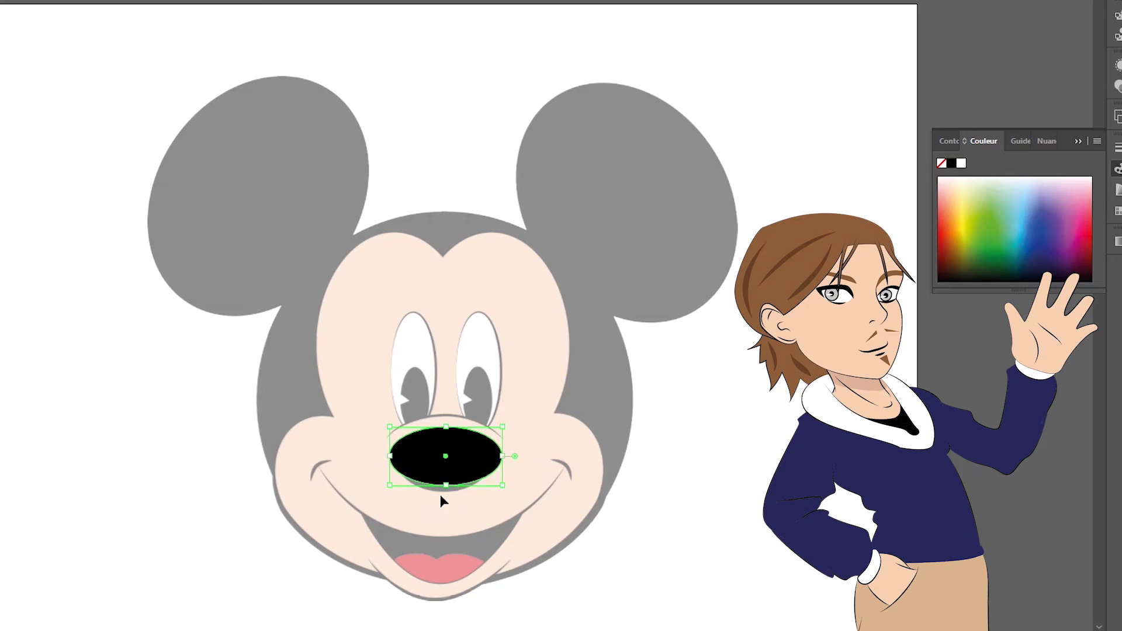
Extend the black nose ellipse slightly downward and copy the left eye's black pupil into the right eye.
left_click_drag(447, 483, 446, 488)
left_click(409, 345)
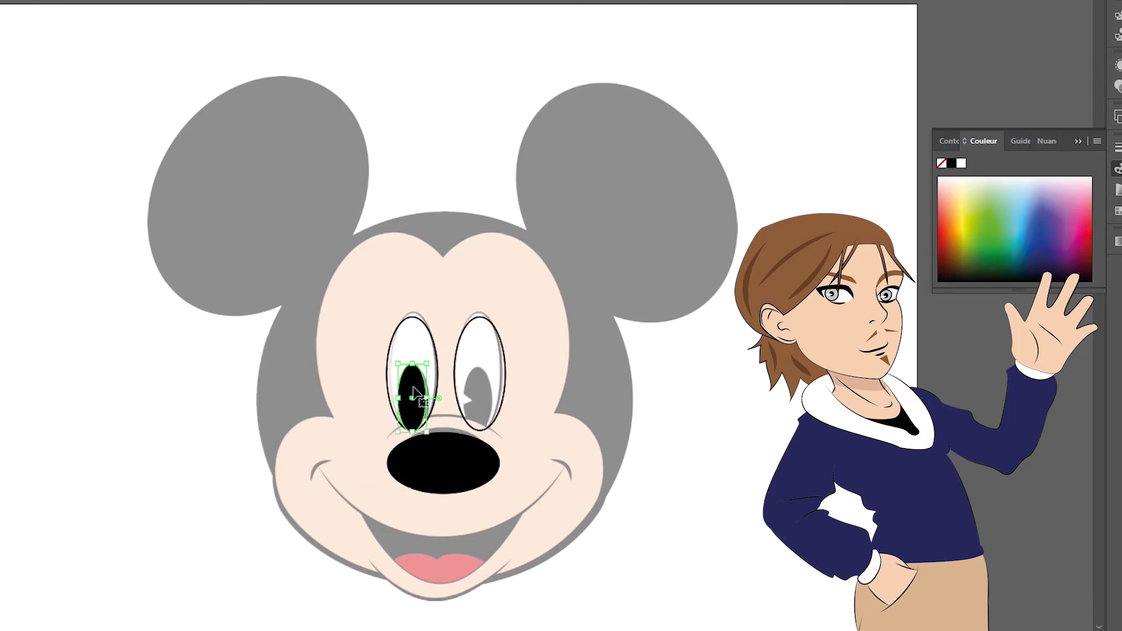
left_click_drag(415, 391, 475, 395)
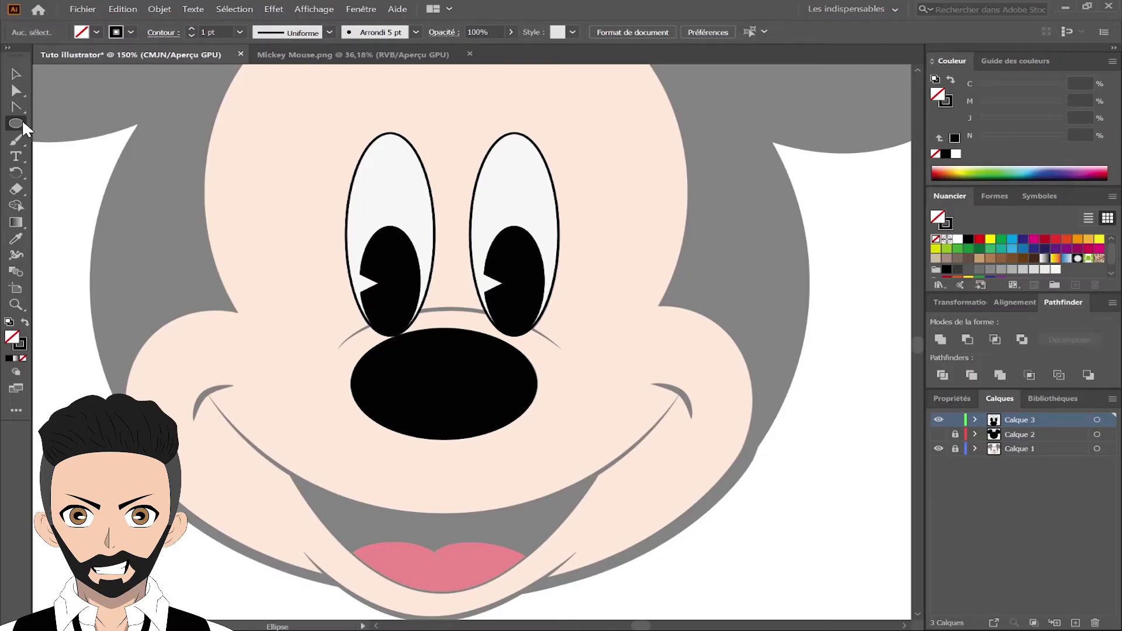
Draw a straight line between the two mouth corners and add an anchor point at its middle.
left_click_drag(16, 123, 70, 193)
left_click_drag(210, 397, 678, 404)
left_click_drag(14, 106, 62, 120)
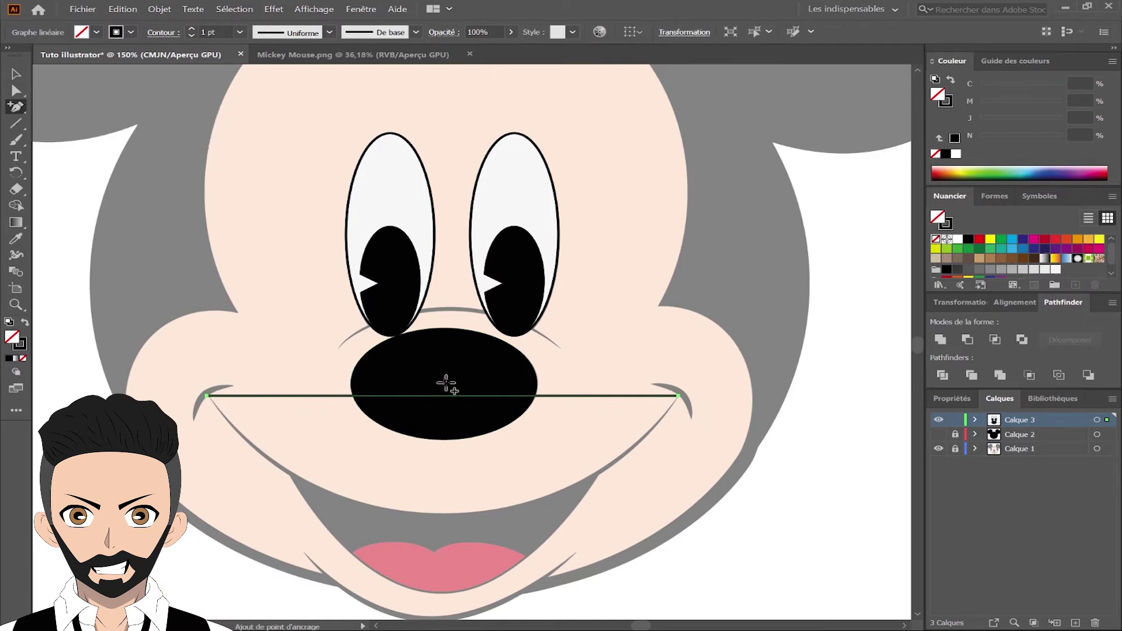
left_click(445, 396)
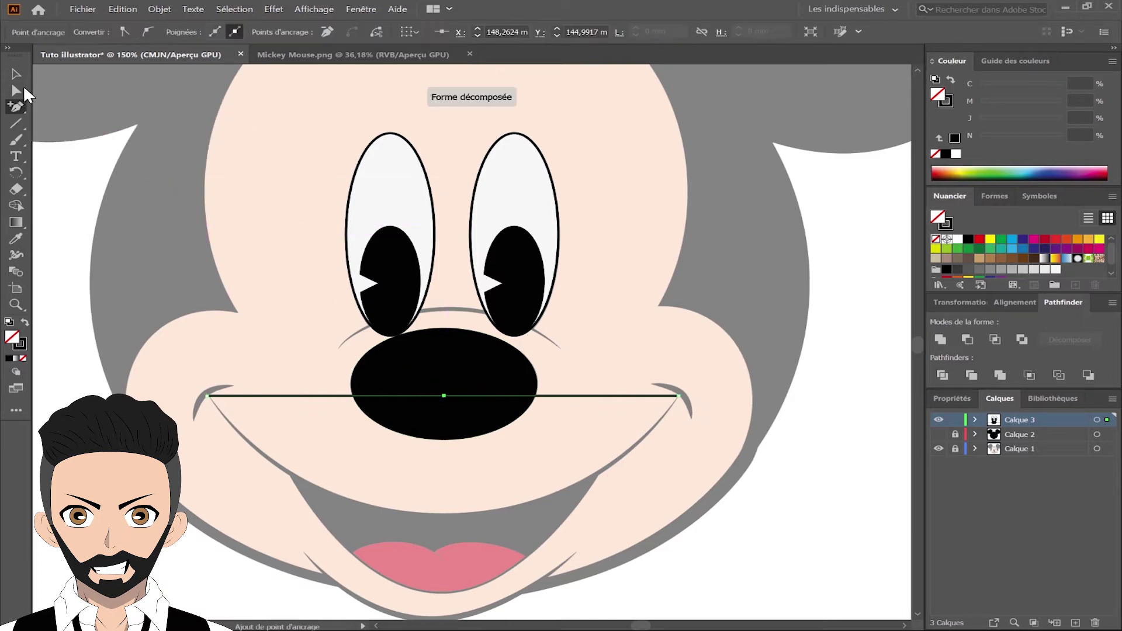
Move the line's middle anchor down to the upper lip's lowest point and smooth it to follow the smile.
left_click(16, 90)
left_click_drag(443, 397, 444, 513)
left_click(16, 107)
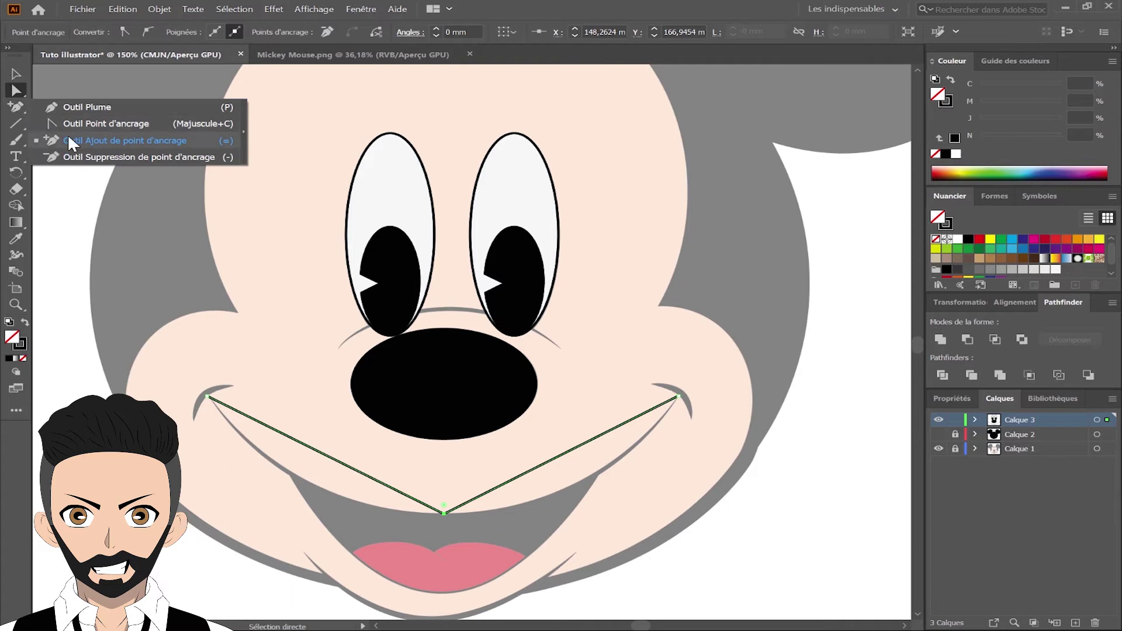
left_click(99, 124)
left_click_drag(444, 513, 513, 511)
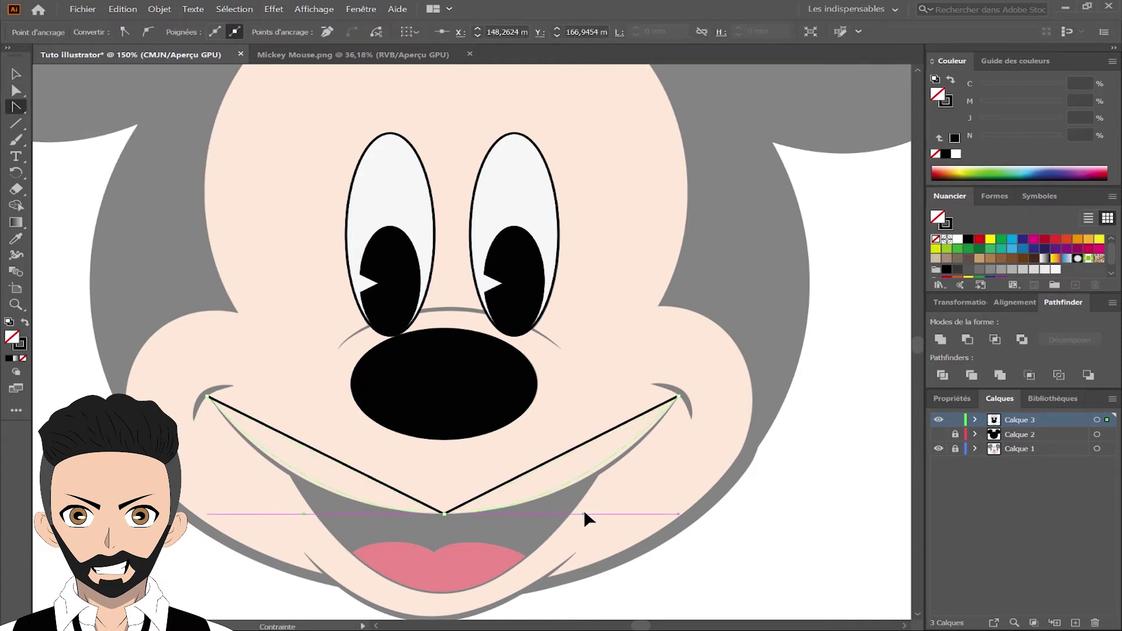
left_click_drag(584, 509, 592, 510)
Hide the reference layer Calque 1 to examine the drawn smile line, and show the layer again.
left_click(15, 73)
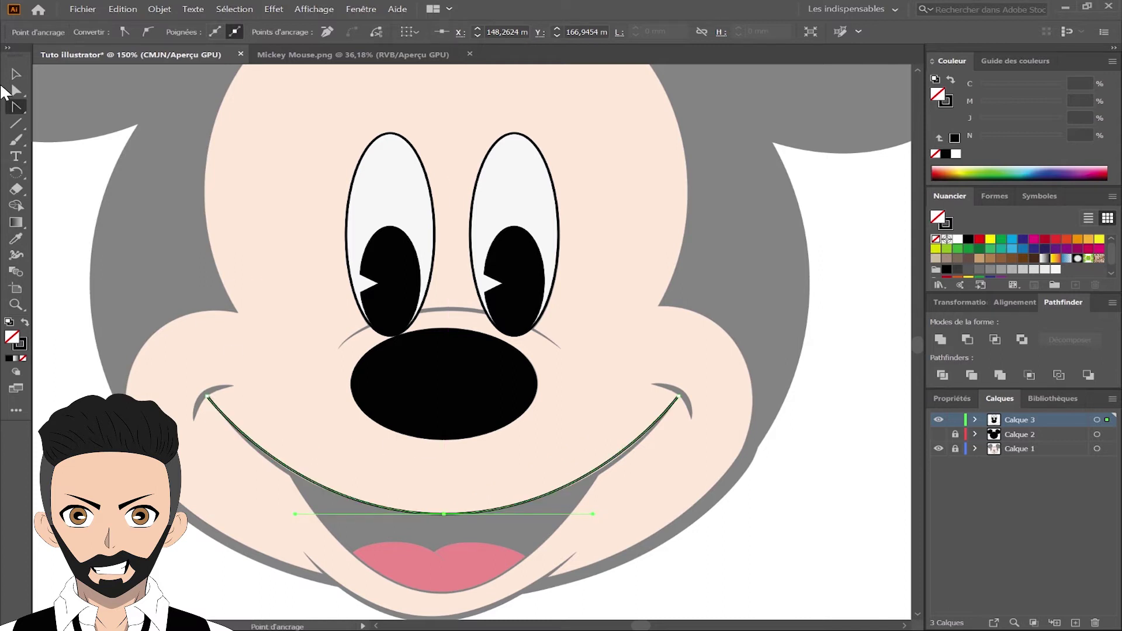
left_click(479, 469)
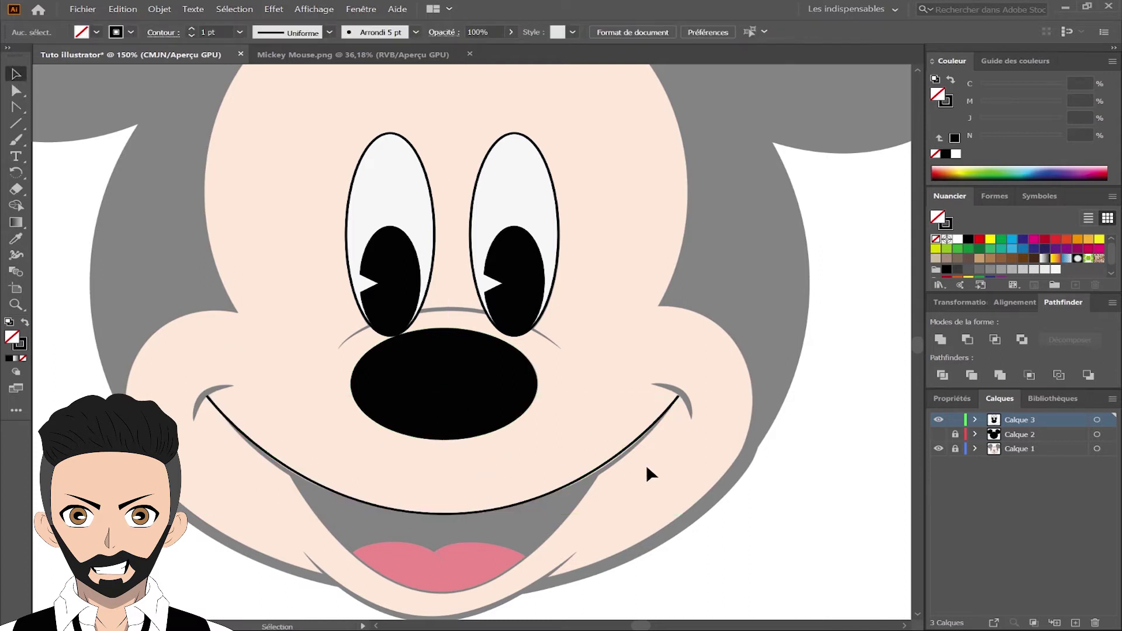
left_click(939, 449)
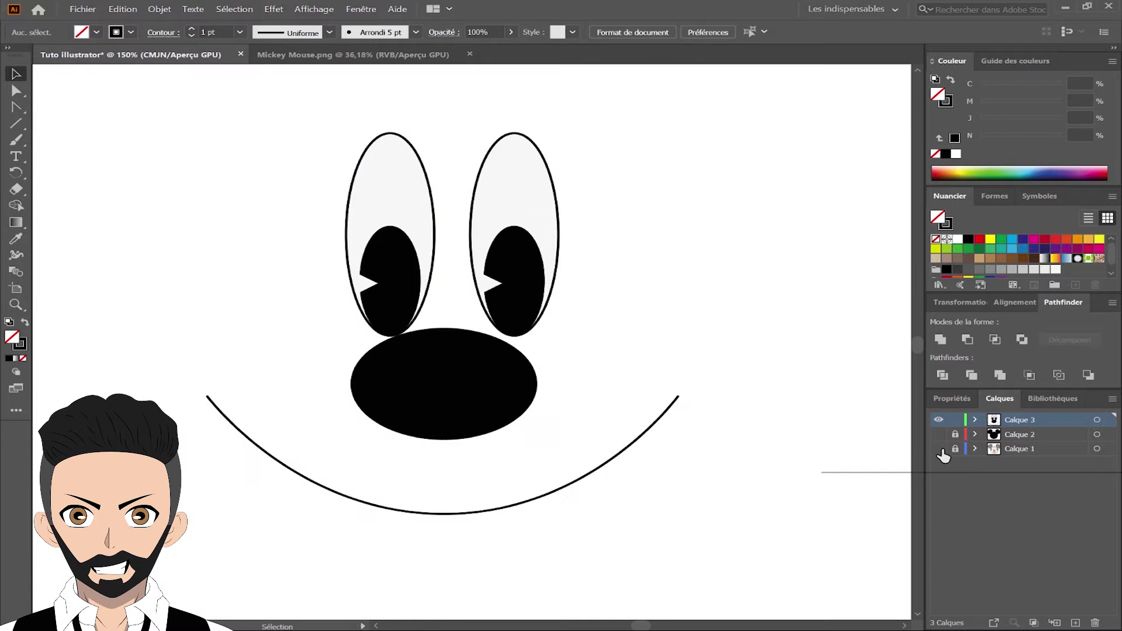
left_click(940, 449)
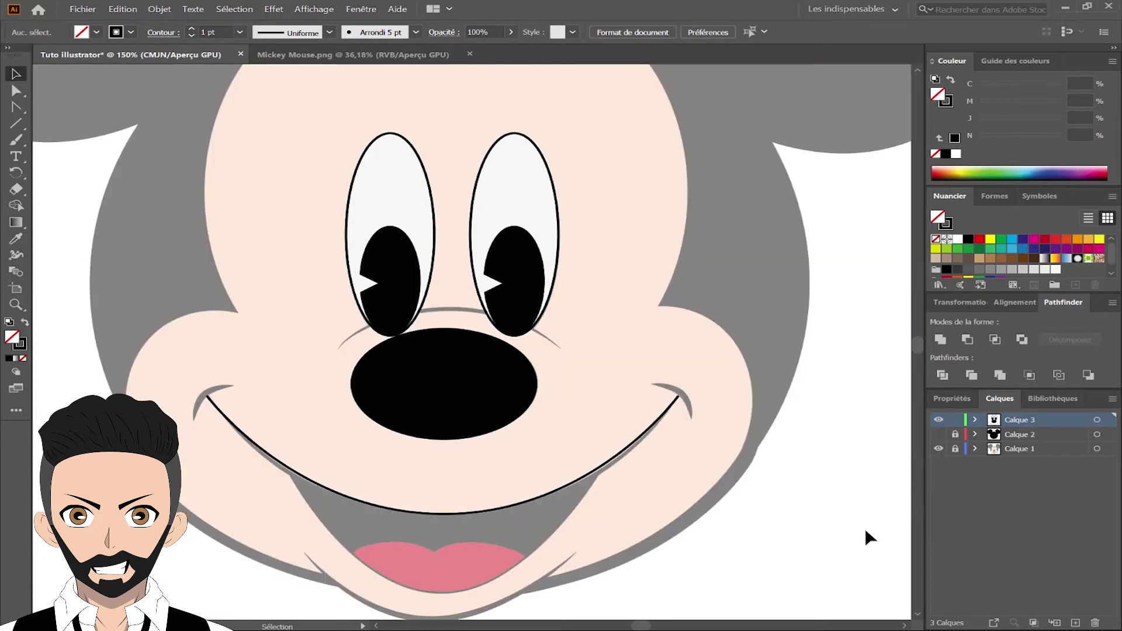
Copy the smile curve upward over the nose and turn the copy upside down.
scroll(511, 467, "left", 1)
left_click_drag(476, 508, 480, 421)
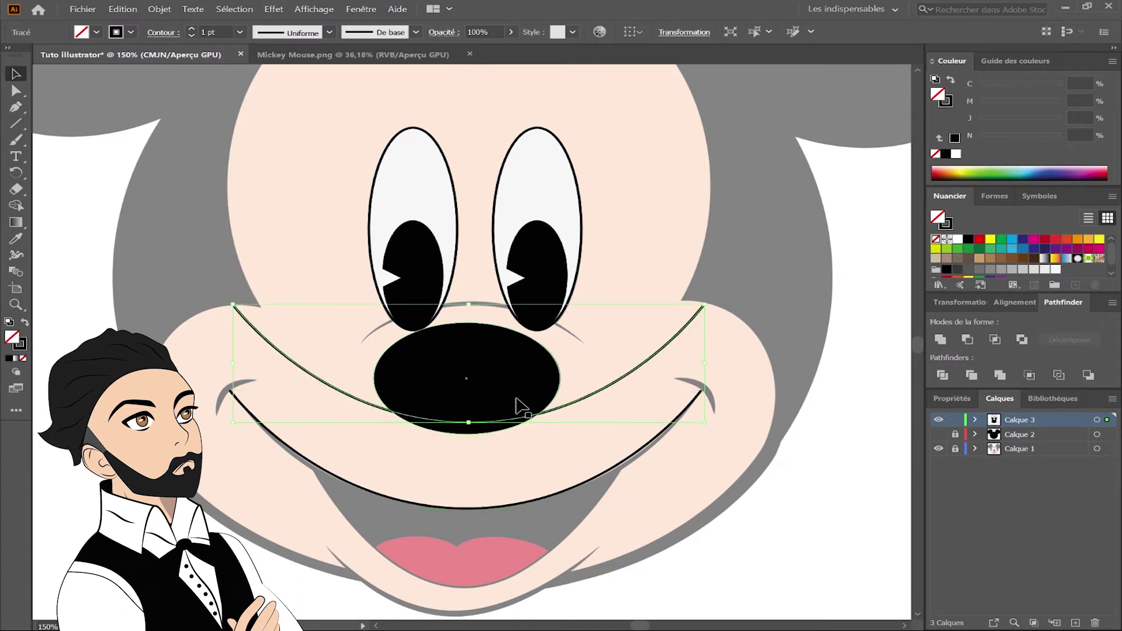
left_click_drag(709, 301, 275, 420)
Narrow and flatten the upside-down curve to match the arched crease just above the nose.
left_click_drag(234, 363, 296, 363)
left_click_drag(709, 364, 645, 363)
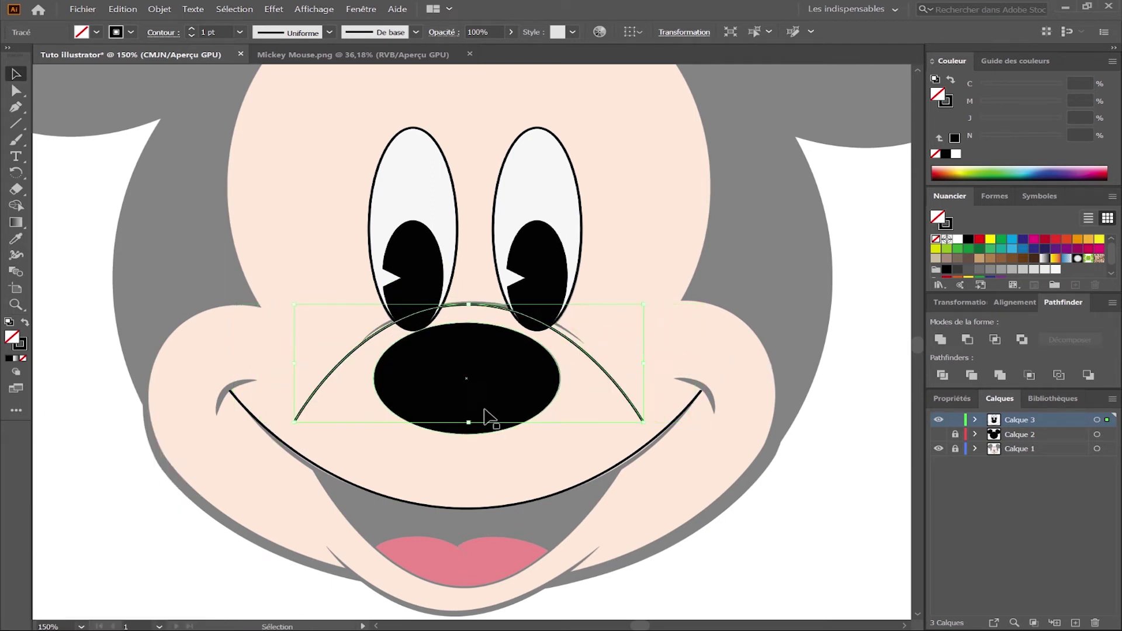
left_click_drag(469, 422, 474, 351)
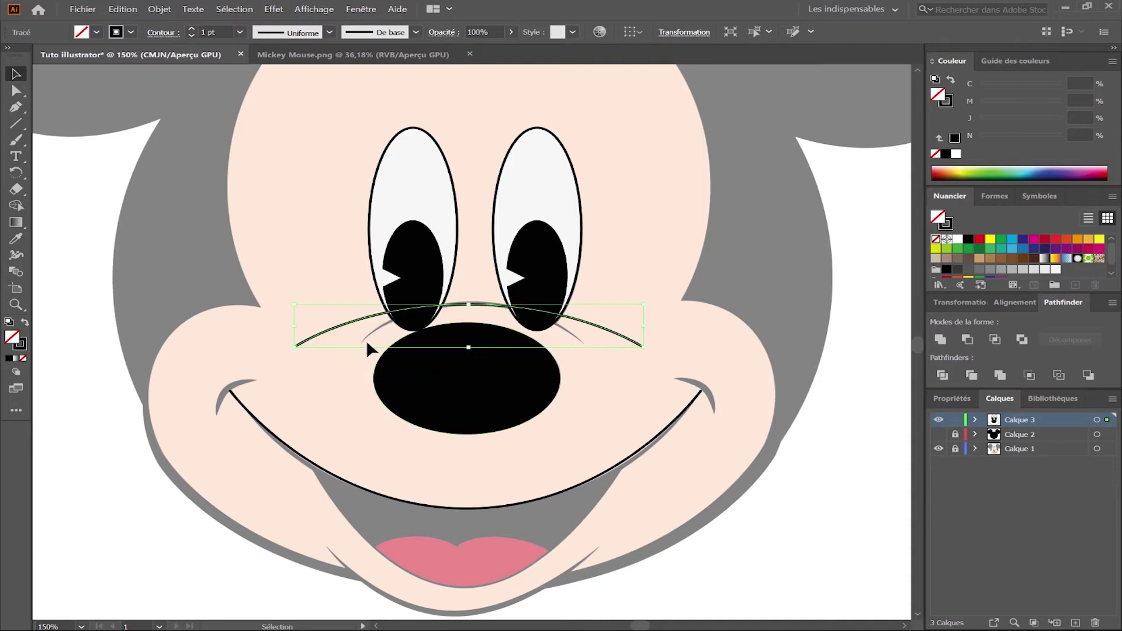
left_click_drag(298, 330, 350, 329)
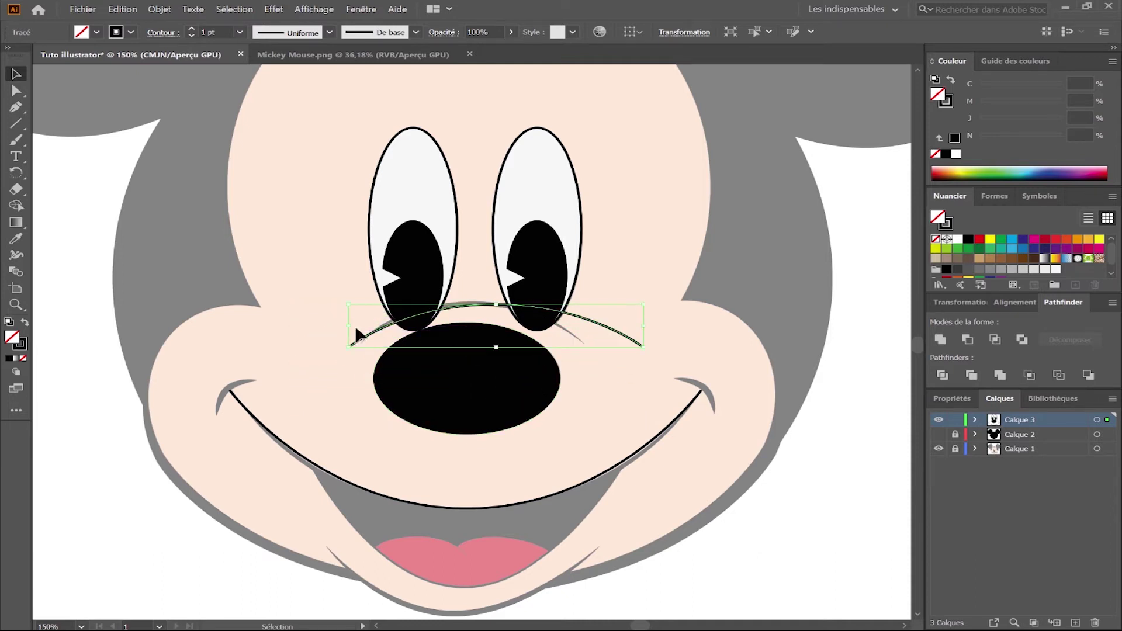
left_click_drag(645, 326, 589, 326)
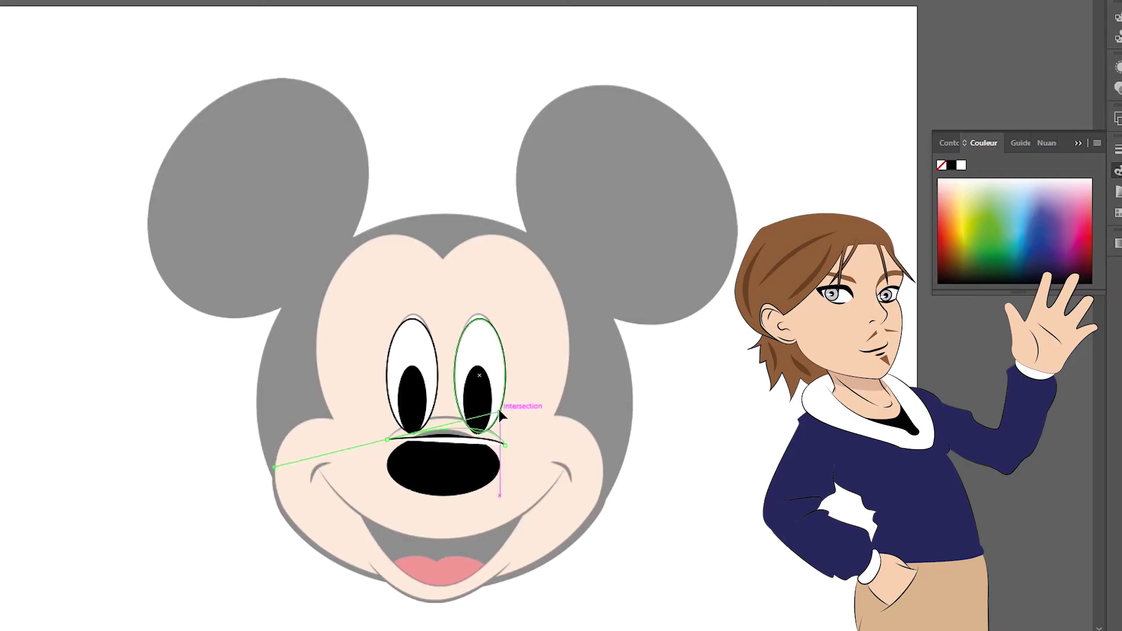
left_click_drag(499, 409, 450, 389)
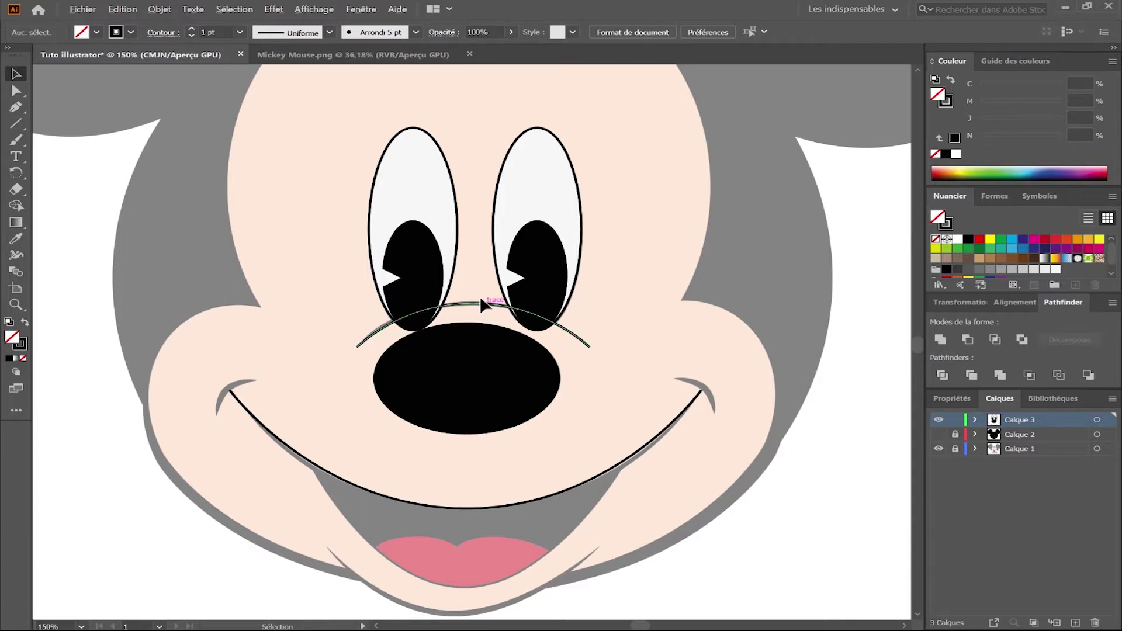
Copy the nose crease curve to the chin, turn it upside down and stretch it along the reference chin line.
left_click_drag(485, 309, 473, 545)
left_click_drag(582, 522, 350, 408)
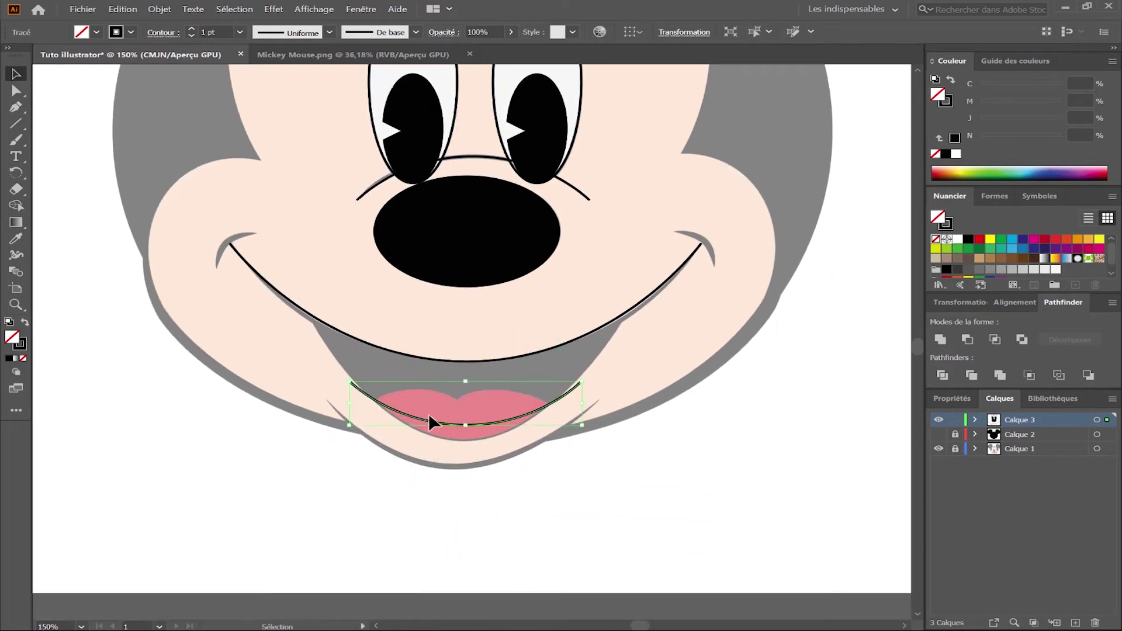
left_click_drag(477, 421, 466, 466)
left_click_drag(454, 427, 456, 400)
left_click_drag(571, 434, 595, 435)
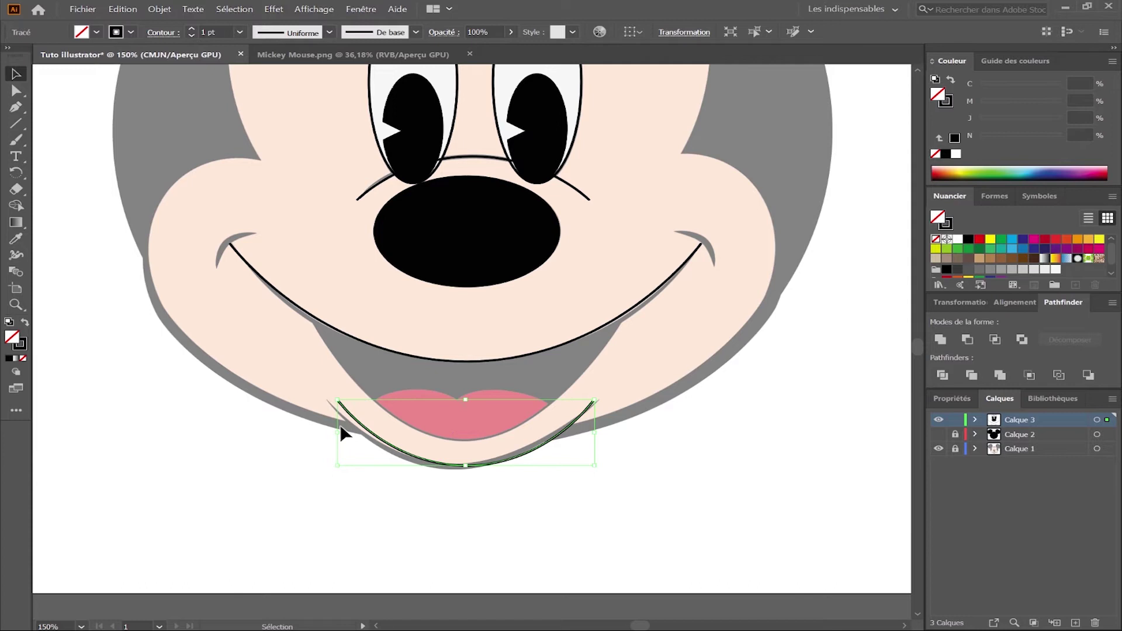
left_click_drag(344, 437, 327, 442)
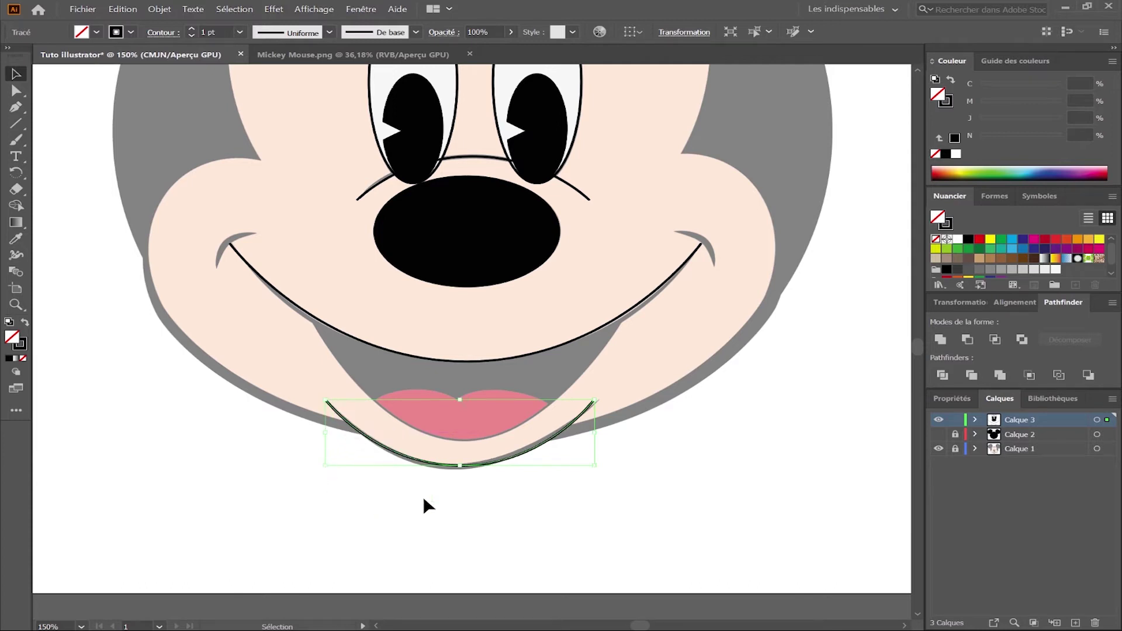
left_click(641, 501)
Fit a small tilted arc over the reference dimple at the right end of the smile.
key("ctrl+plus")
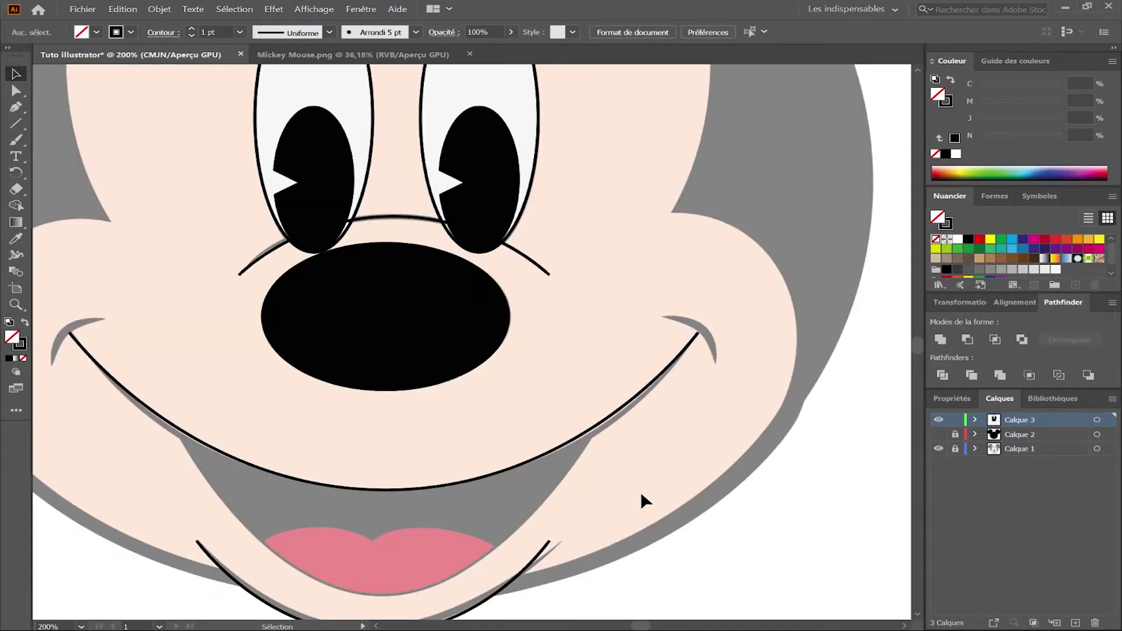
left_click_drag(735, 332, 742, 361)
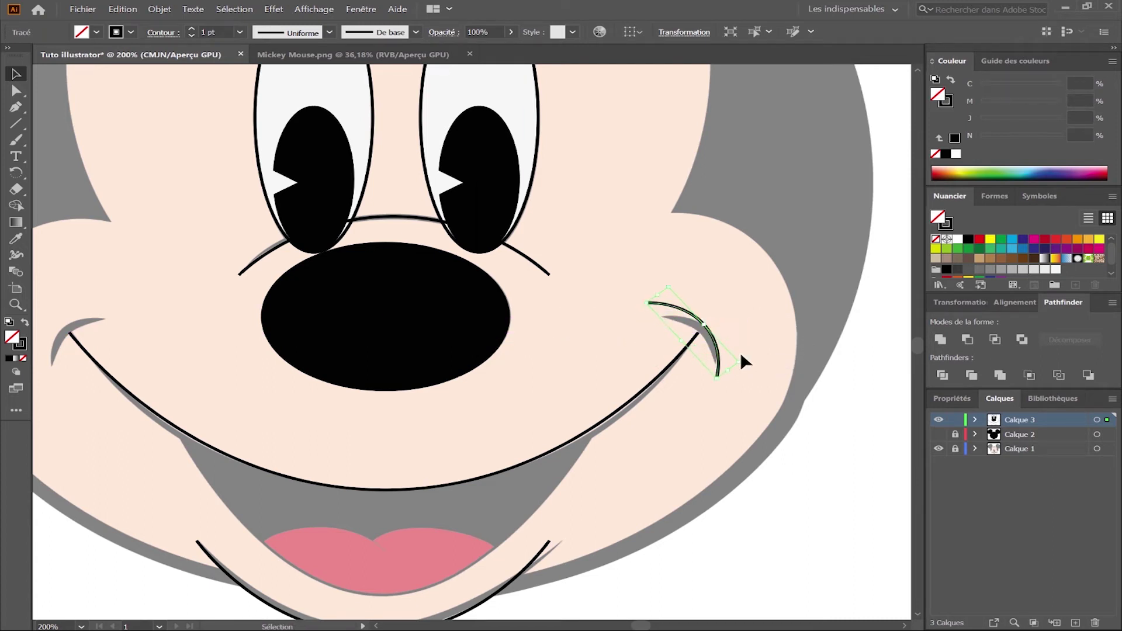
left_click_drag(658, 297, 669, 310)
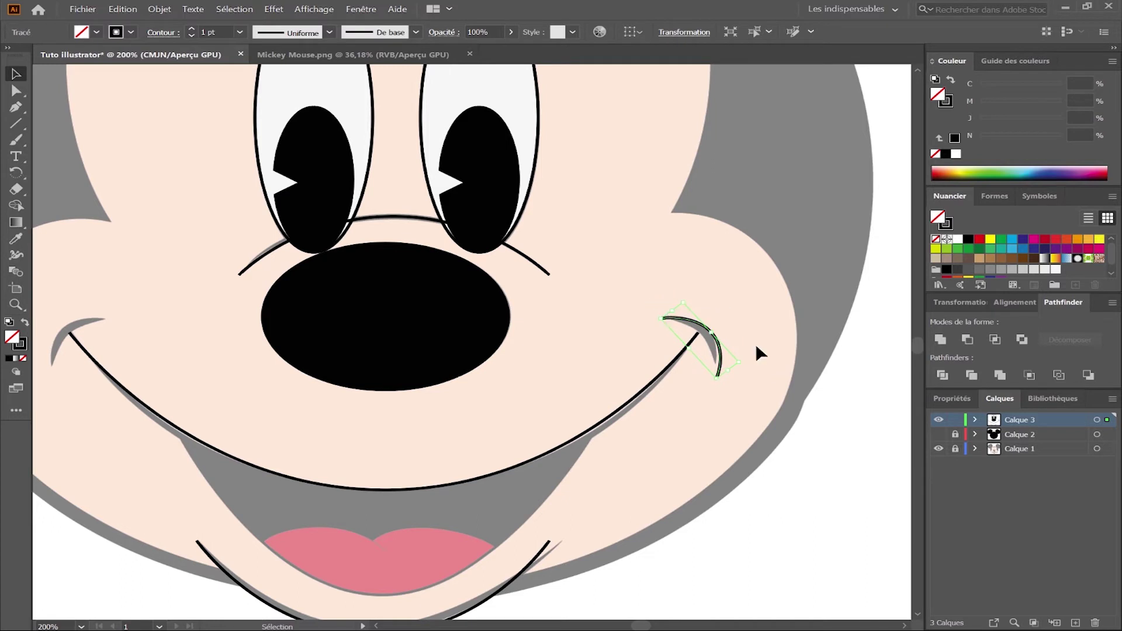
scroll(746, 360, "up", 2)
left_click_drag(720, 381, 716, 384)
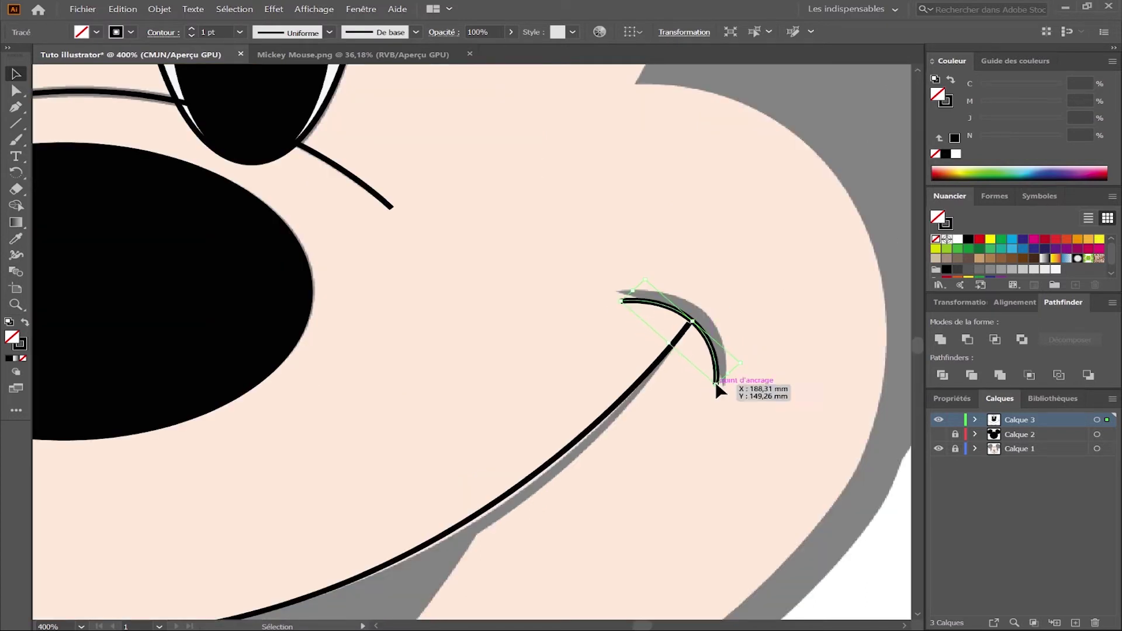
left_click(747, 360)
Copy the right dimple arc to the left end of the smile, reflect it vertically and align it with the reference dimple.
scroll(747, 360, "down", 2)
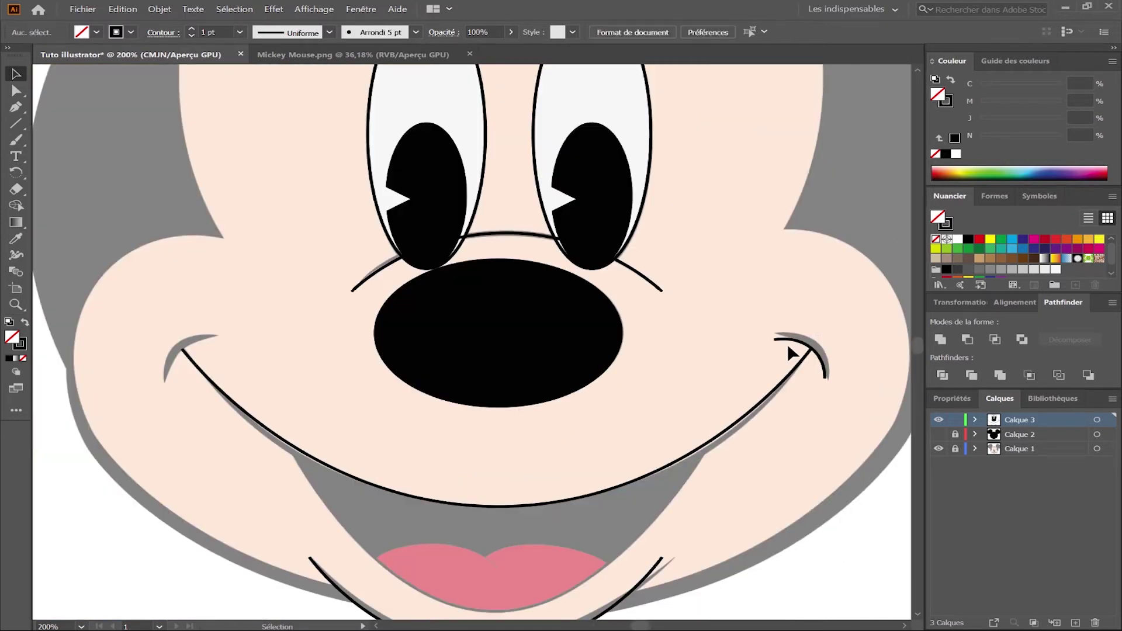
left_click_drag(795, 346, 235, 354)
right_click(227, 345)
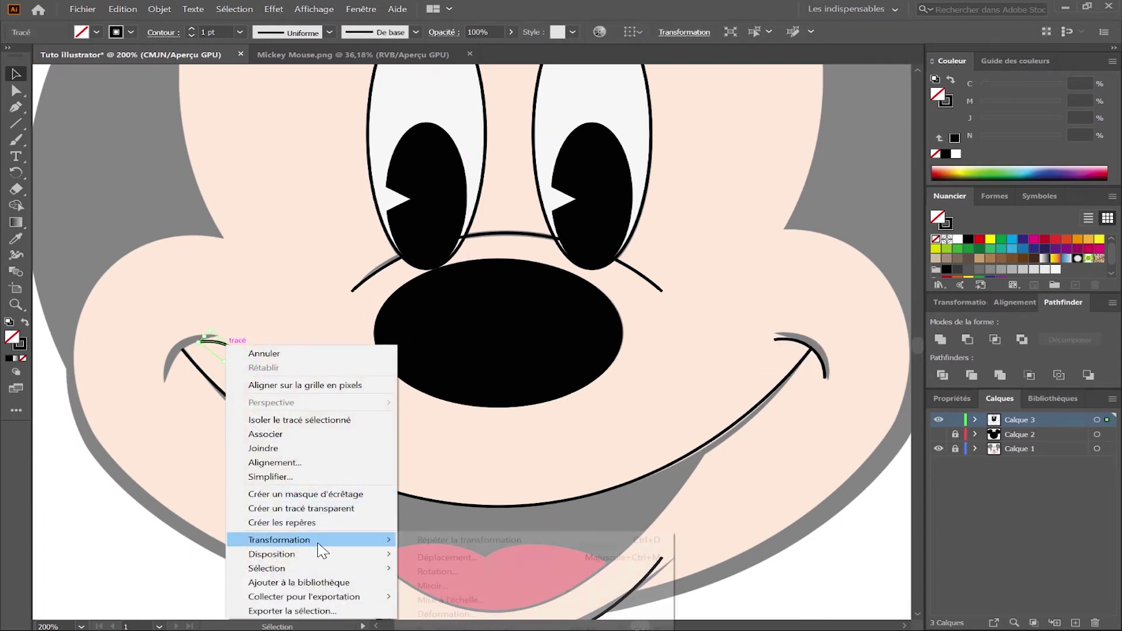
mouse_move(321, 540)
left_click(462, 585)
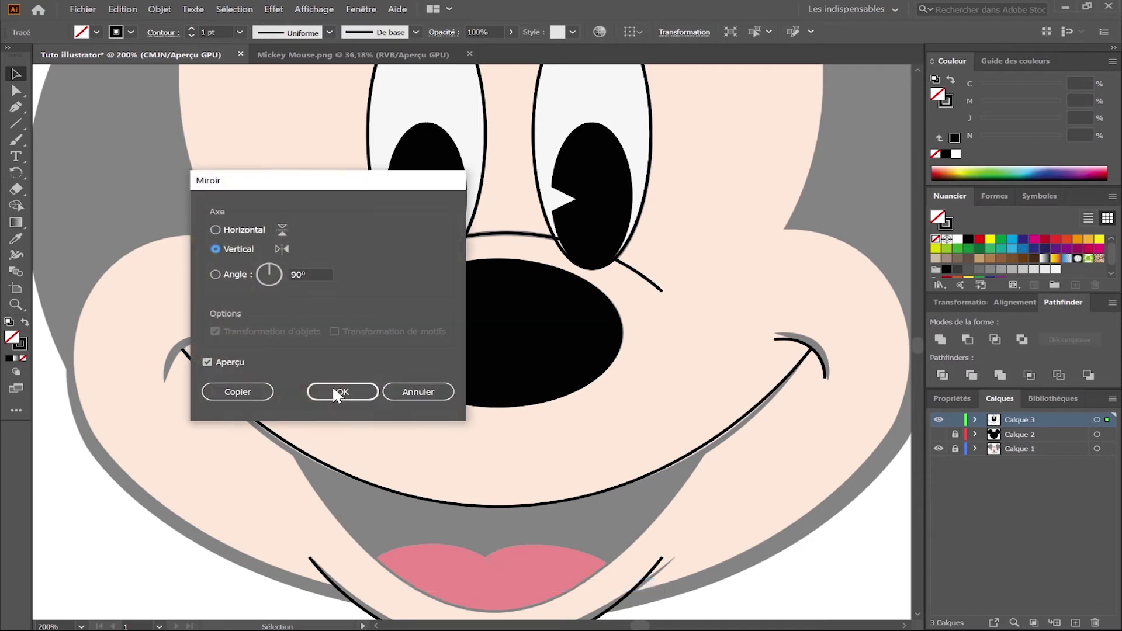
left_click(339, 390)
left_click_drag(221, 345, 190, 345)
left_click(290, 371)
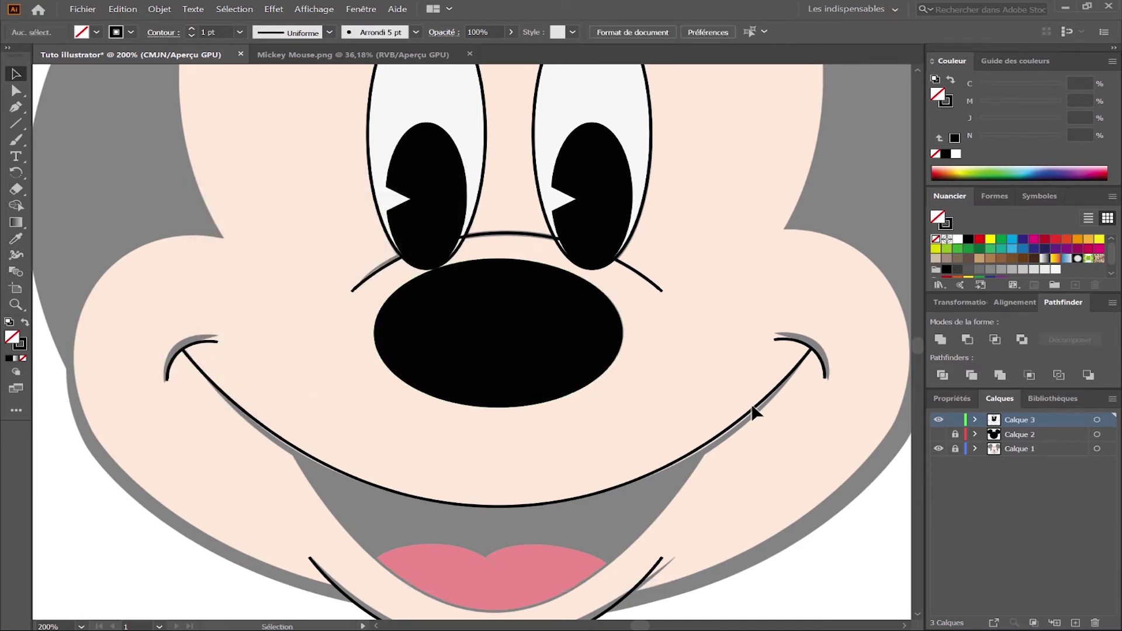
Check the traced lines on their own by hiding the reference layer Calque 1, and show it again.
left_click(938, 448)
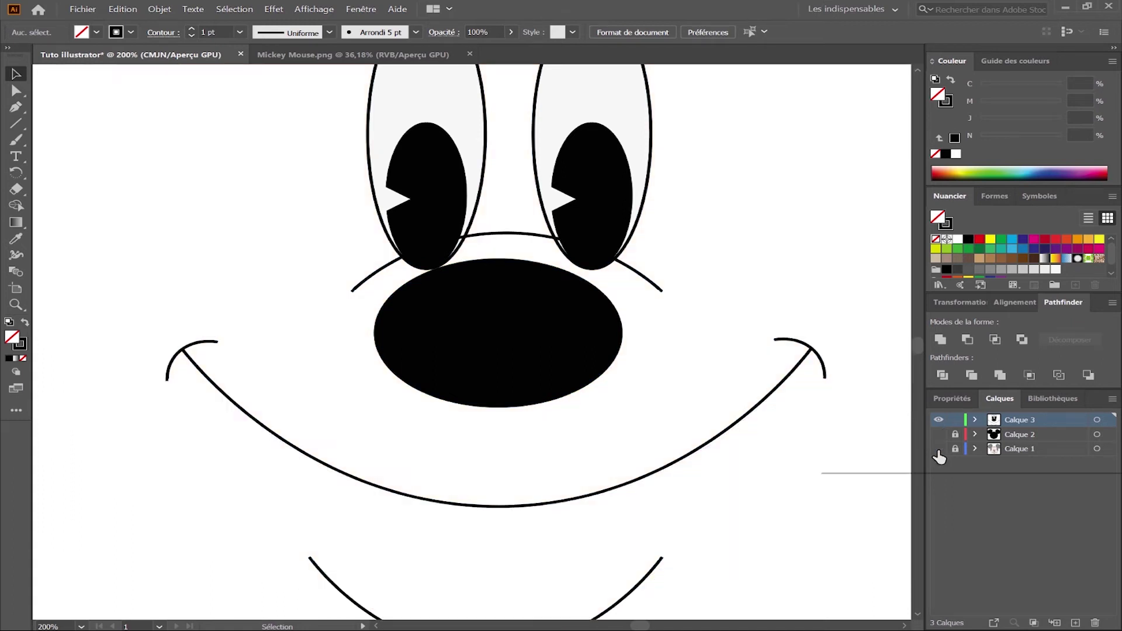
left_click(939, 449)
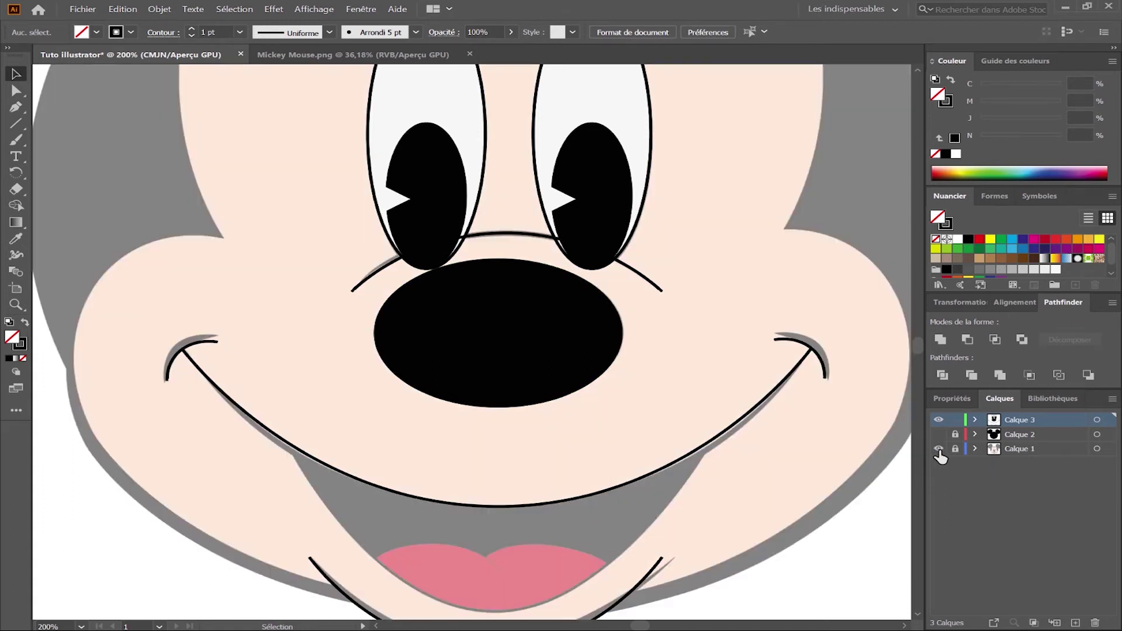
scroll(729, 163, "down", 3)
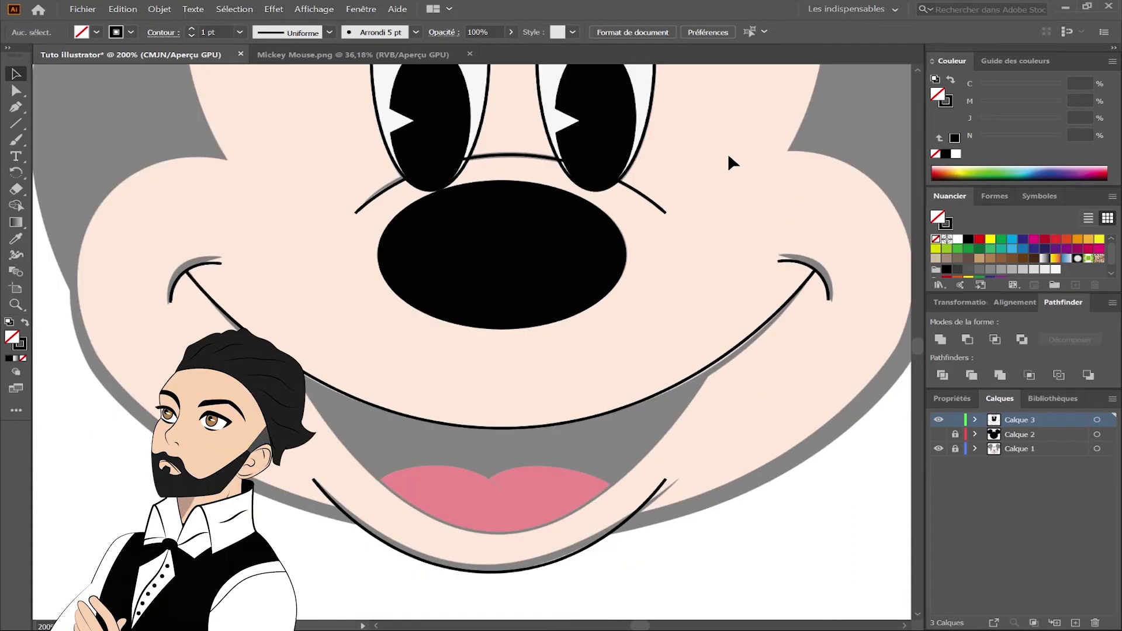
Draw a curved Pen path from the left corner to the right corner of the open mouth on the smile line.
key("p")
left_click(290, 340)
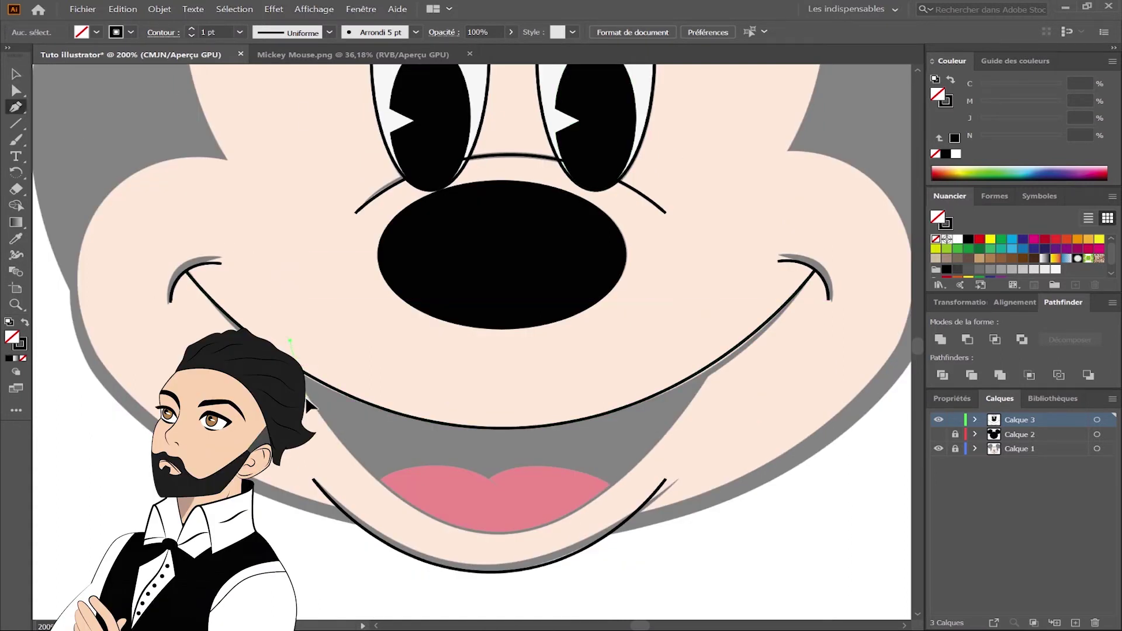
left_click_drag(316, 412, 316, 414)
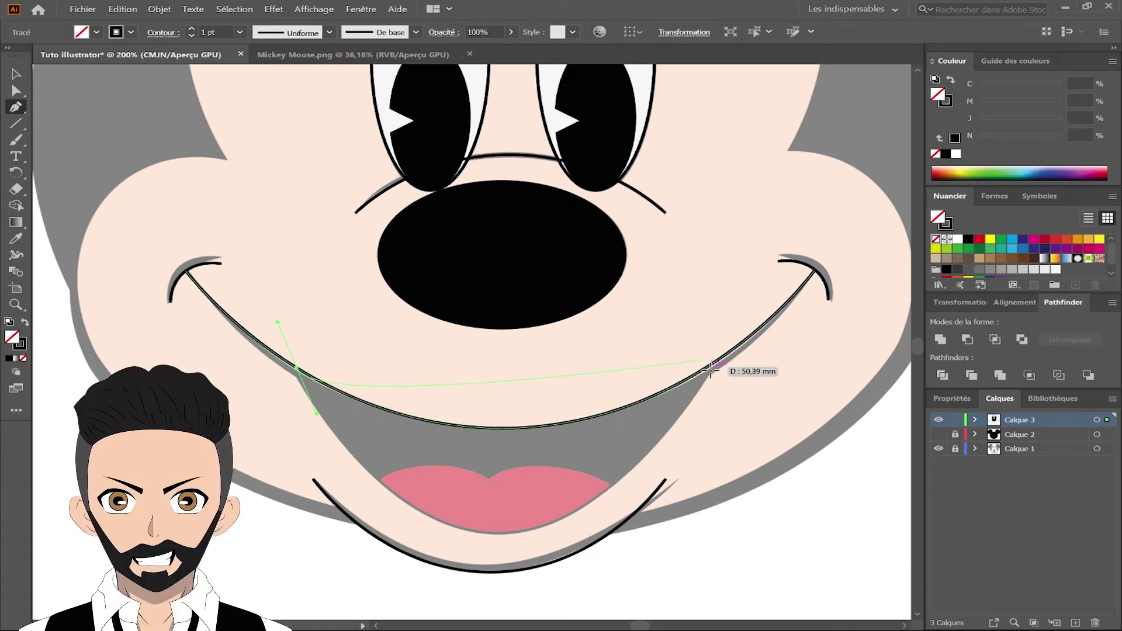
left_click_drag(713, 365, 771, 250)
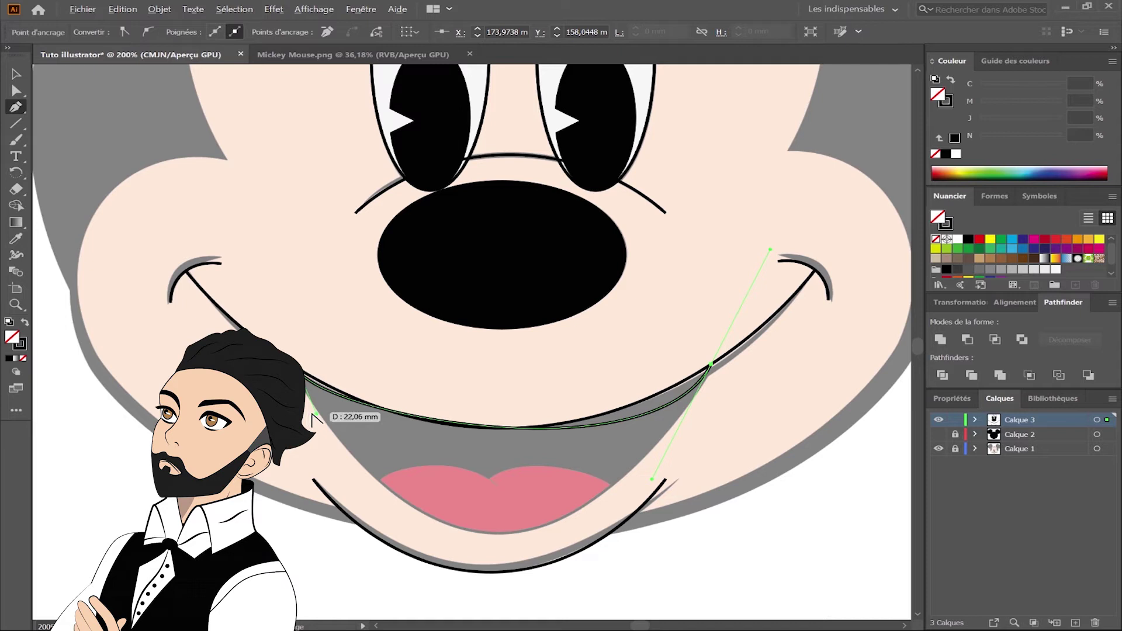
Adjust both handles of the new curve so it follows the lower edge of the reference mouth below the tongue.
left_click_drag(316, 412, 561, 534)
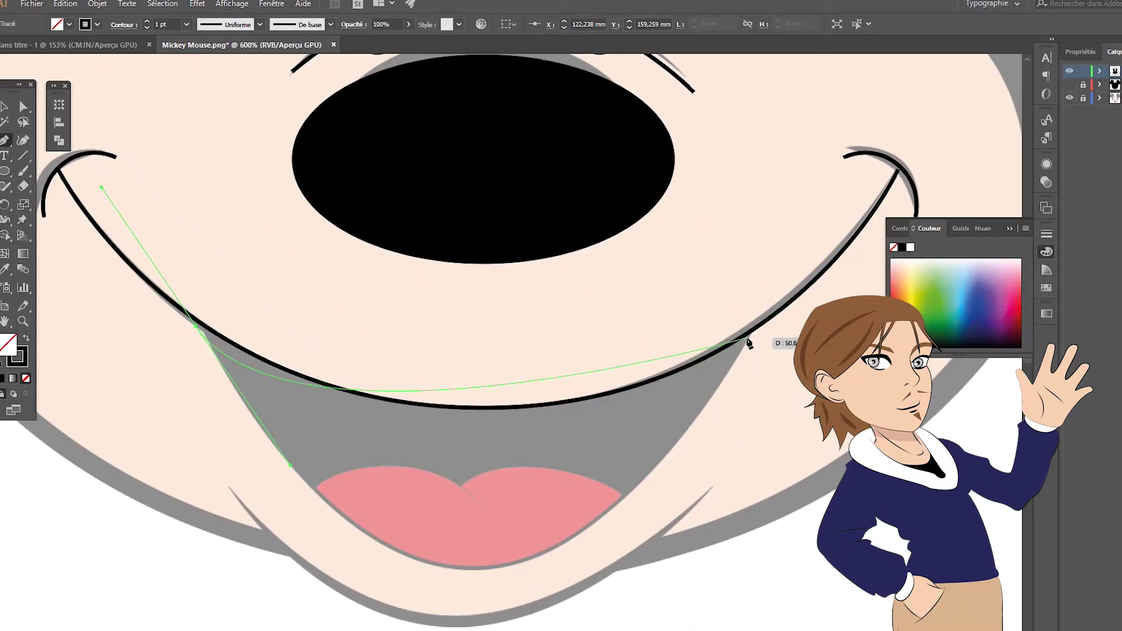
left_click_drag(748, 341, 664, 265)
left_click_drag(475, 518, 507, 494)
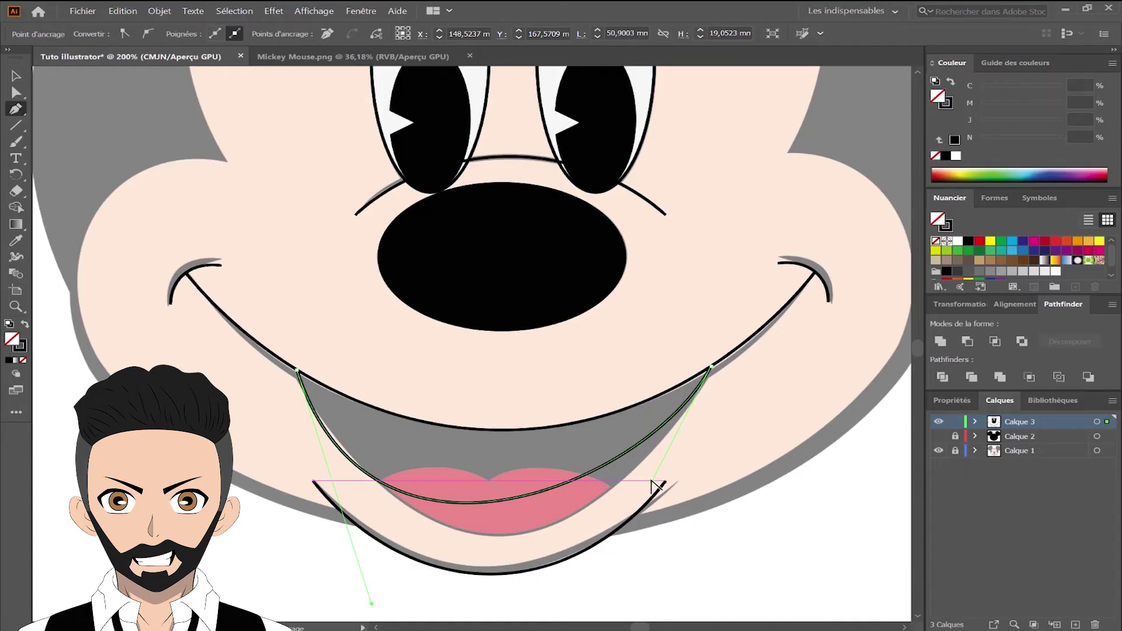
left_click_drag(655, 485, 608, 572)
scroll(491, 571, "down", 1)
scroll(491, 571, "left", 1)
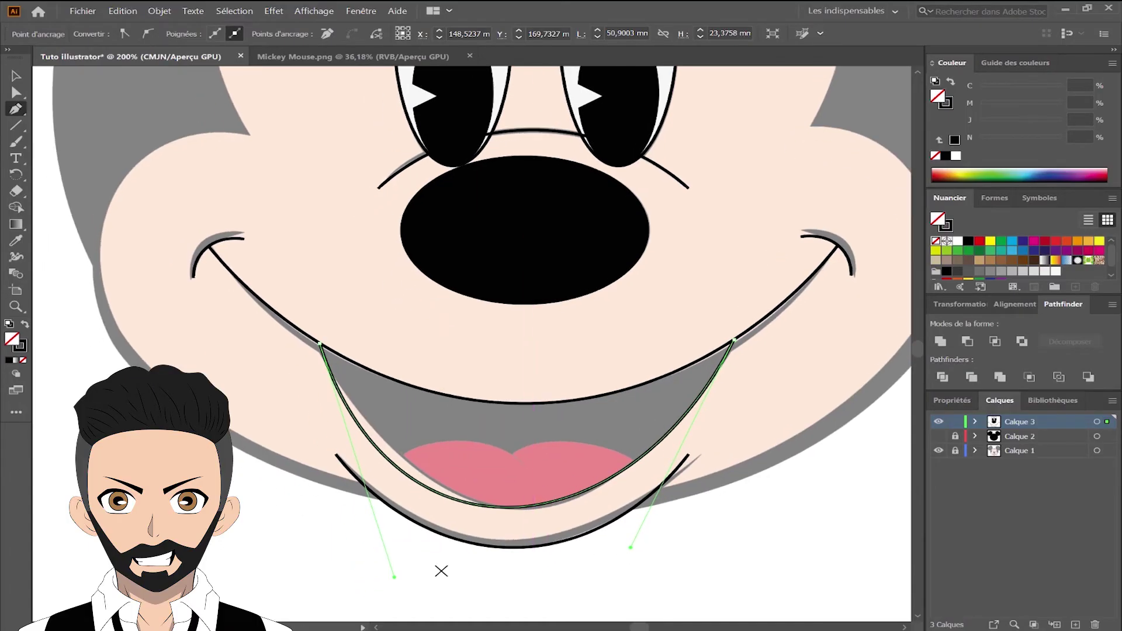
left_click_drag(395, 576, 430, 573)
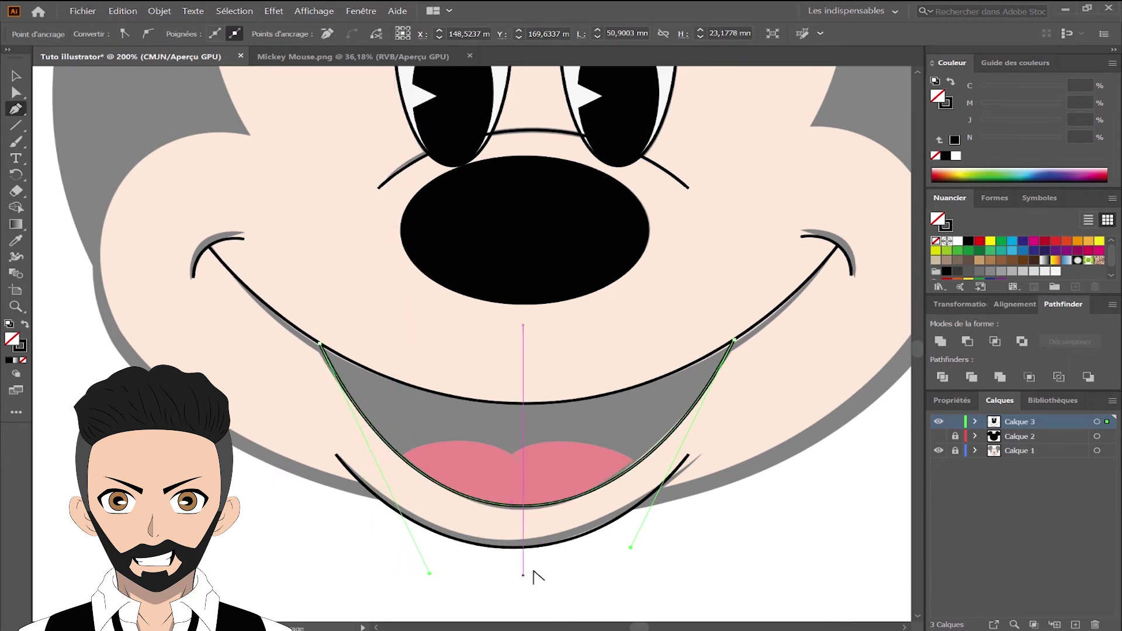
left_click_drag(632, 548, 626, 547)
left_click(15, 76)
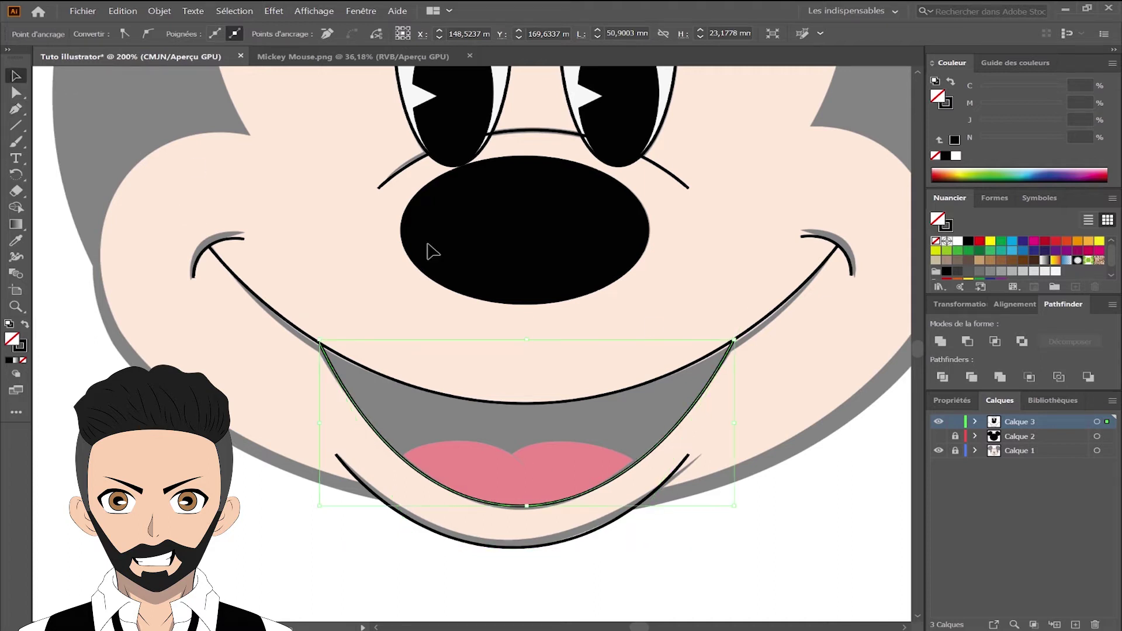
Try a black fill on the open lower mouth curve and return it to no fill.
left_click(602, 332)
left_click_drag(601, 333, 548, 378)
left_click(561, 516)
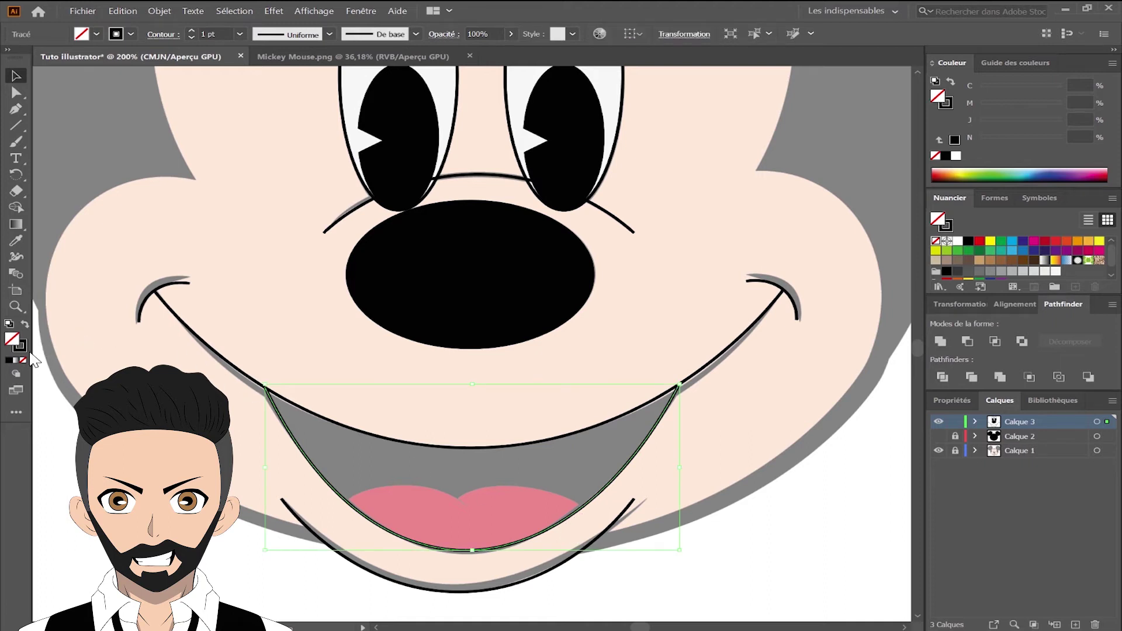
left_click(11, 361)
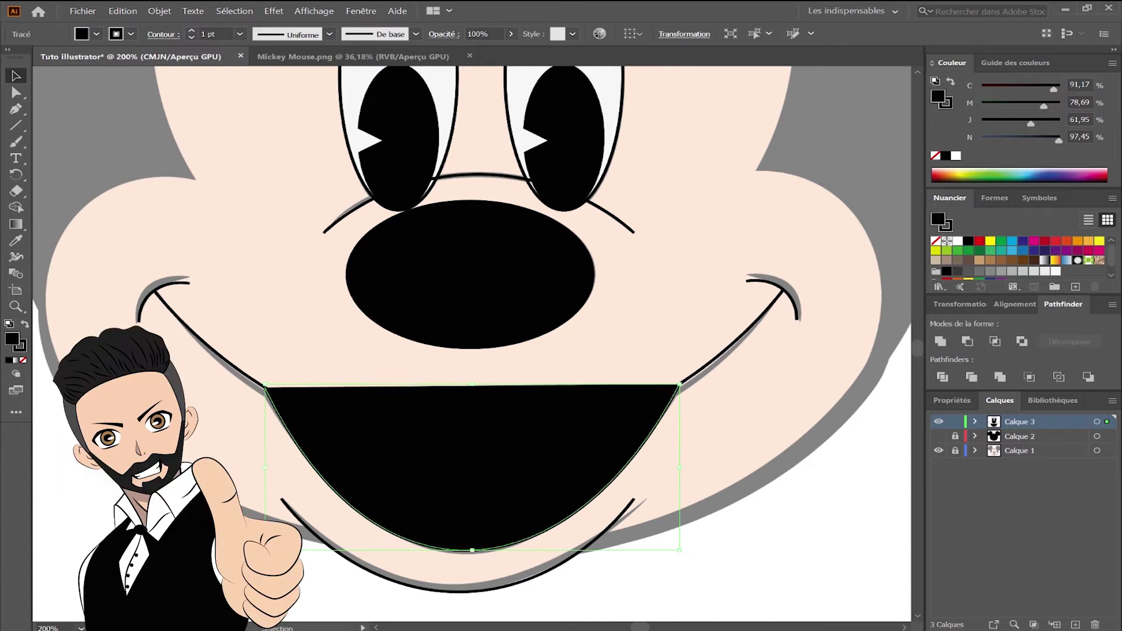
key("slash")
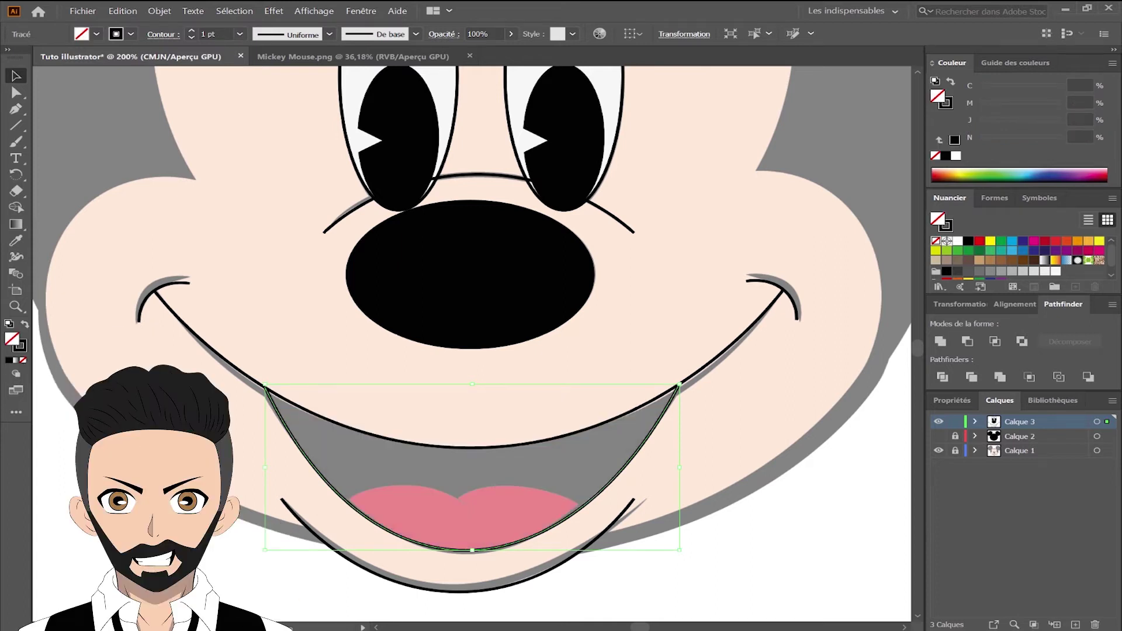
Close the mouth path with a Pen segment between its two corners and shape its handles to follow the smile line.
key("p")
scroll(283, 375, "up", 2)
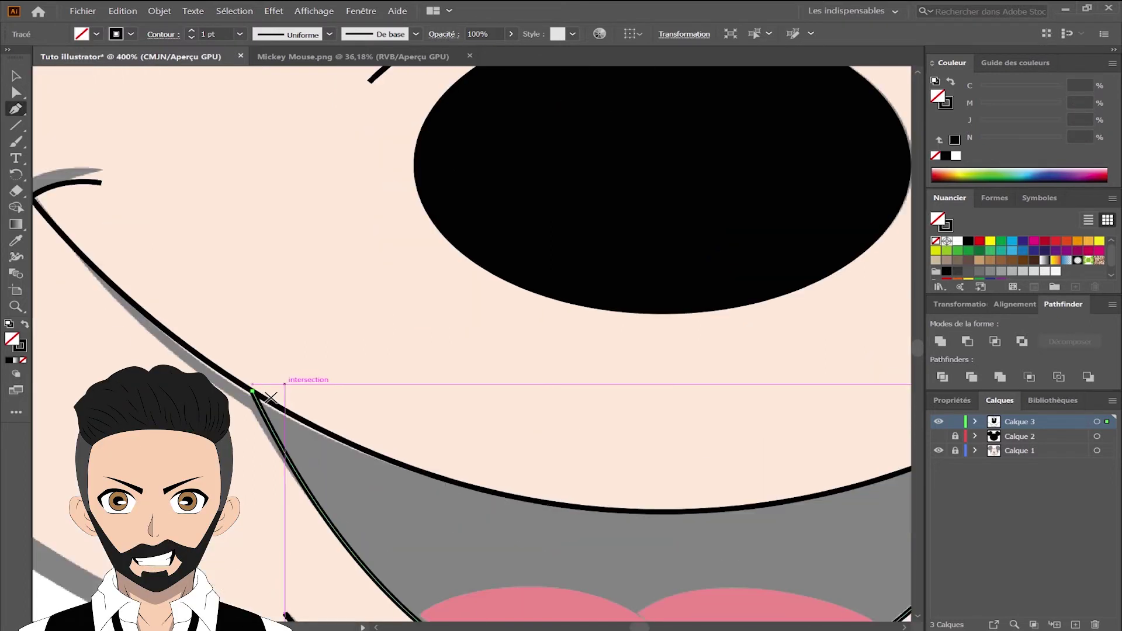
left_click_drag(256, 392, 336, 436)
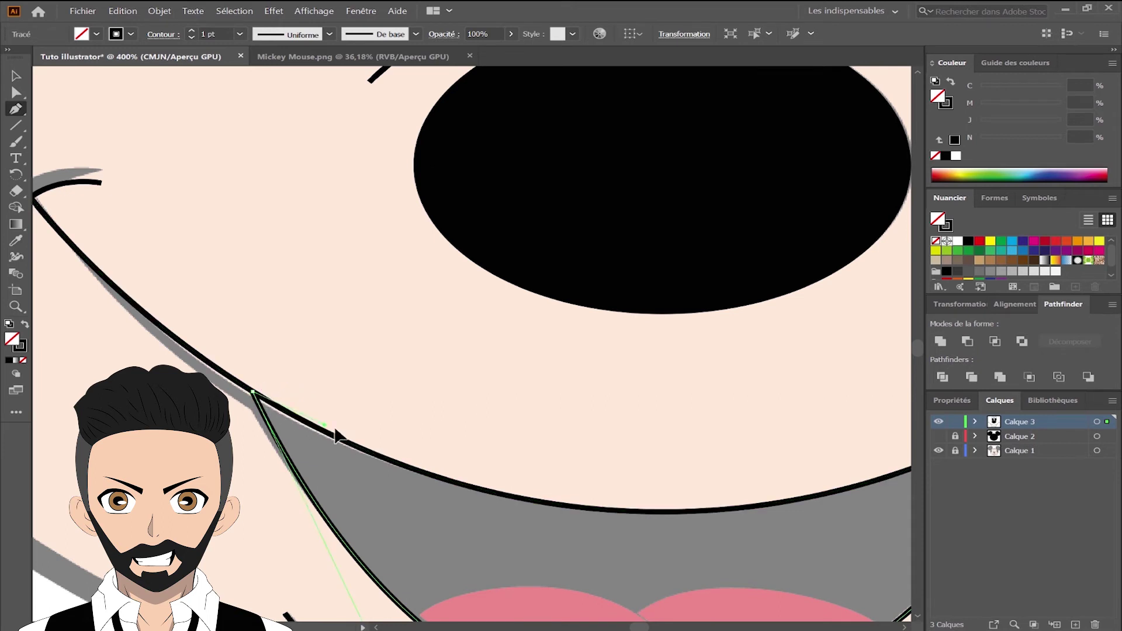
left_click_drag(391, 457, 390, 461)
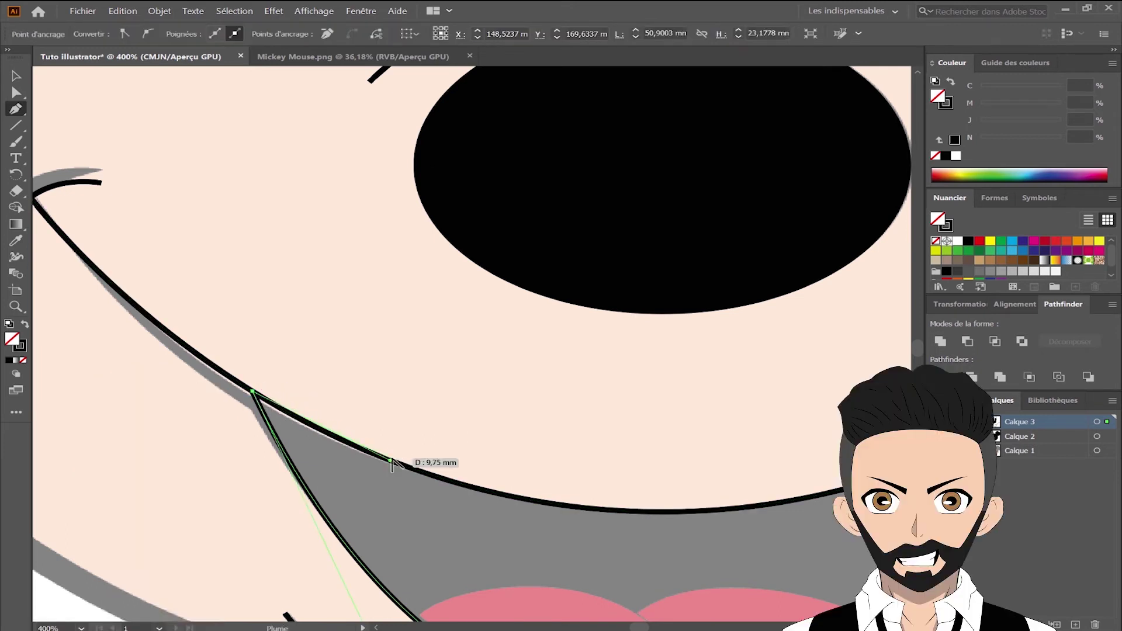
scroll(381, 460, "down", 1)
left_click_drag(547, 462, 318, 414)
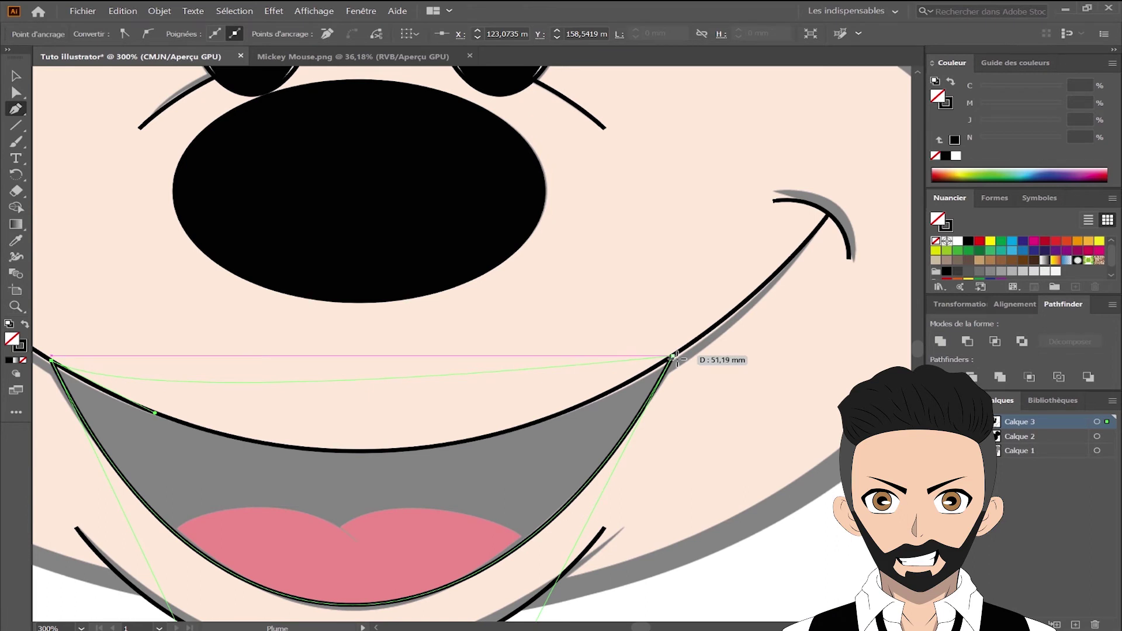
left_click_drag(673, 353, 813, 258)
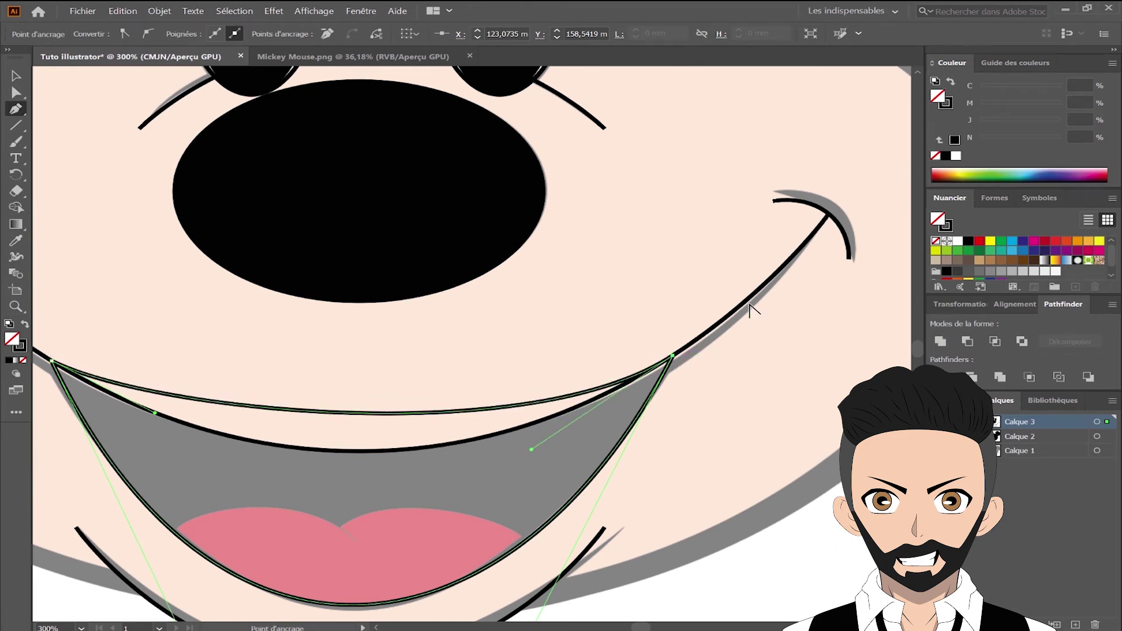
left_click_drag(532, 451, 422, 521)
left_click_drag(155, 413, 172, 440)
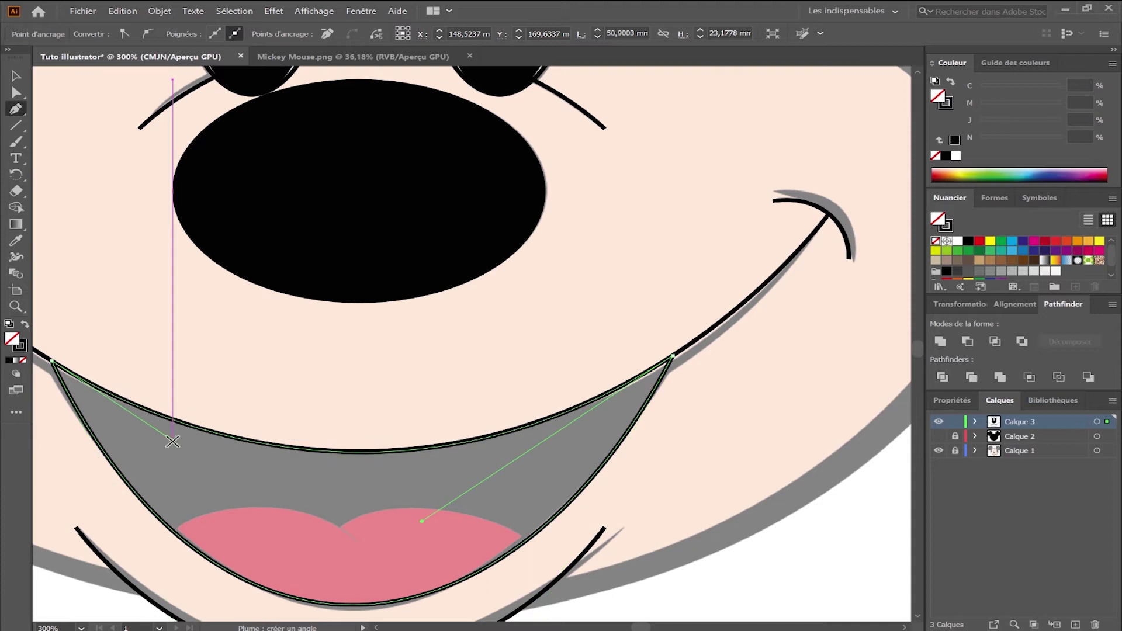
Preview the closed mouth shape with a black fill, and remove the fill again.
left_click(8, 360)
scroll(221, 376, "down", 2)
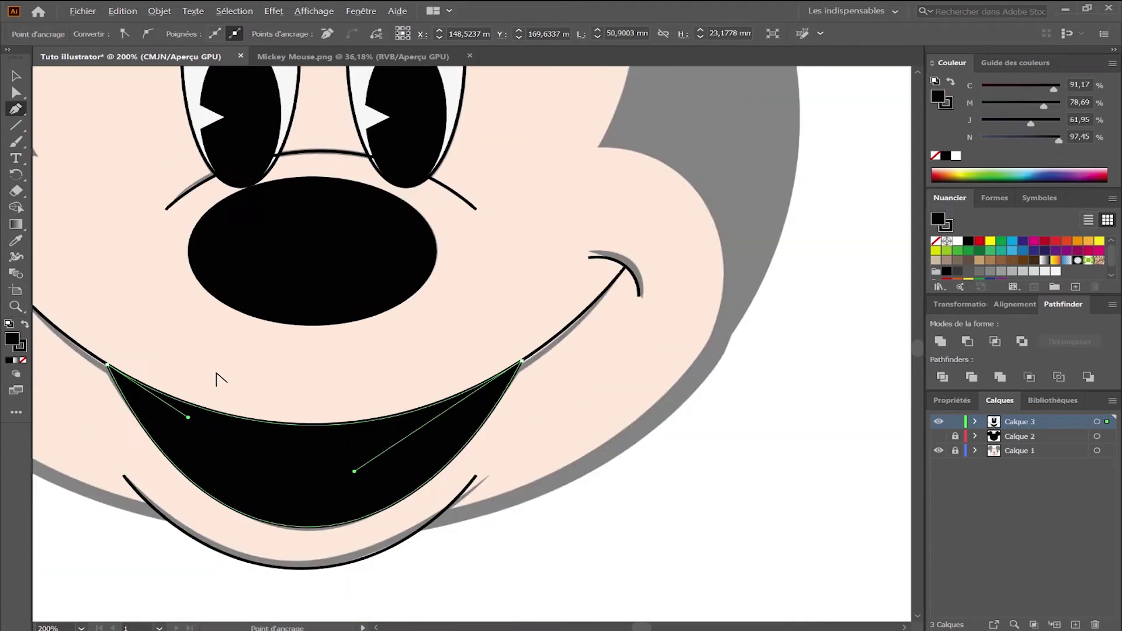
key("v")
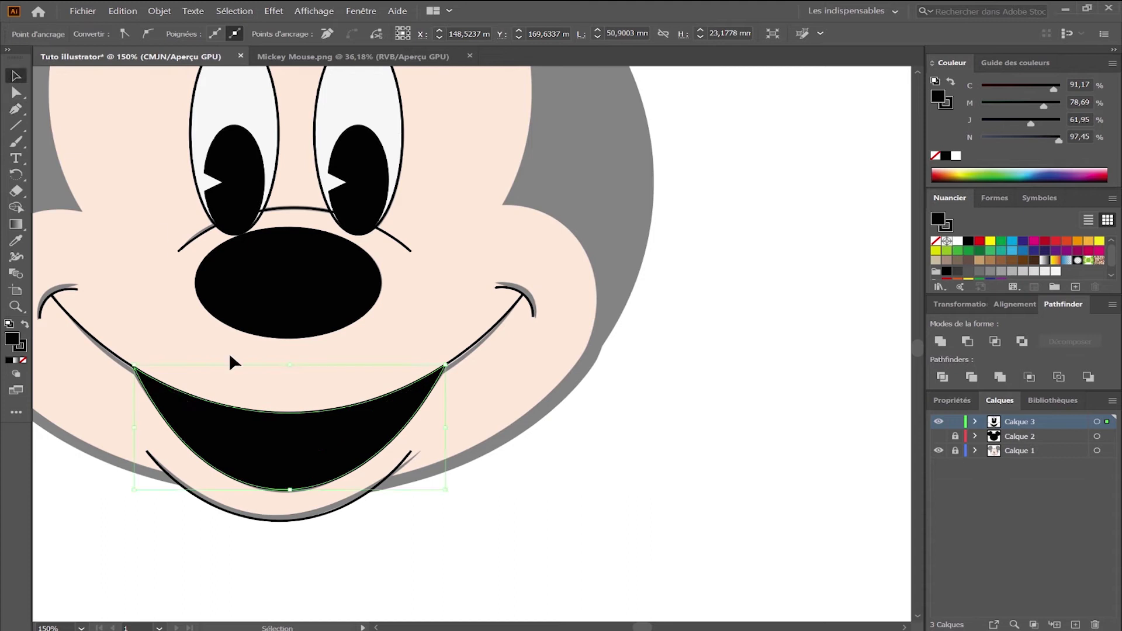
left_click(299, 393)
scroll(299, 393, "up", 2)
scroll(300, 393, "down", 2)
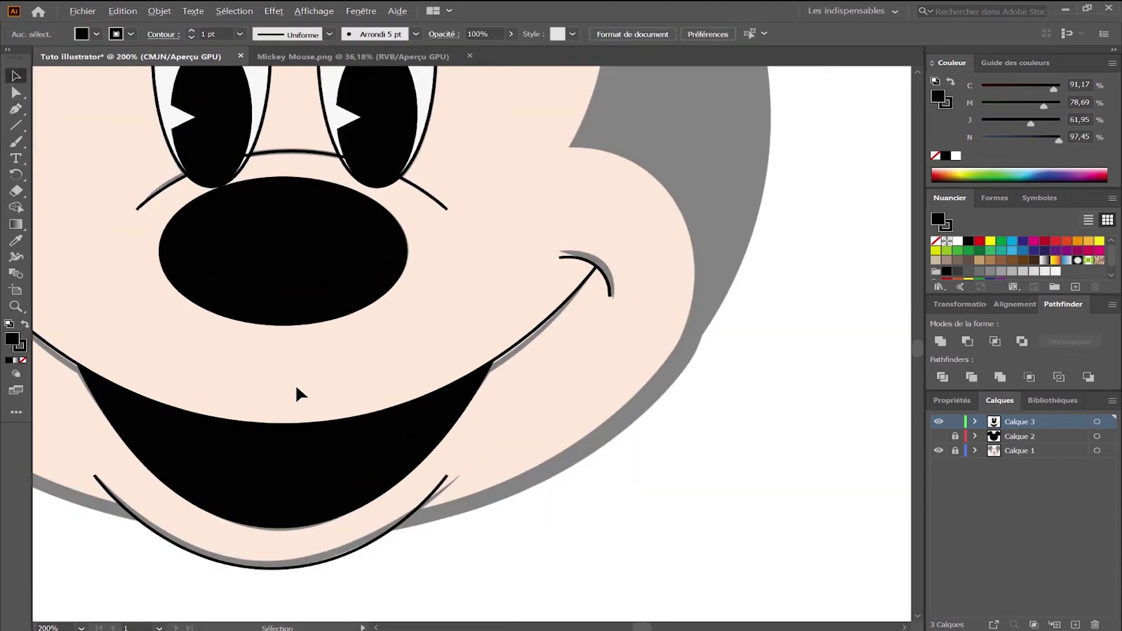
left_click(296, 430)
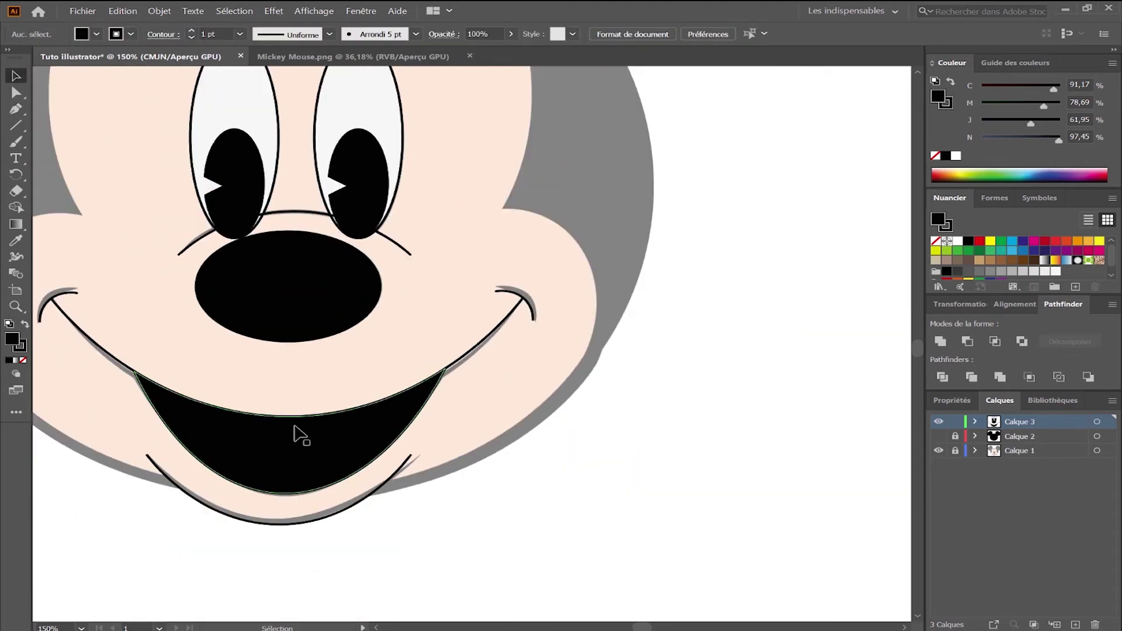
left_click(24, 361)
left_click(162, 209)
Trace the left bump of the tongue with the Pen from the mouth's lower edge to just past the centre notch.
scroll(161, 208, "up", 2)
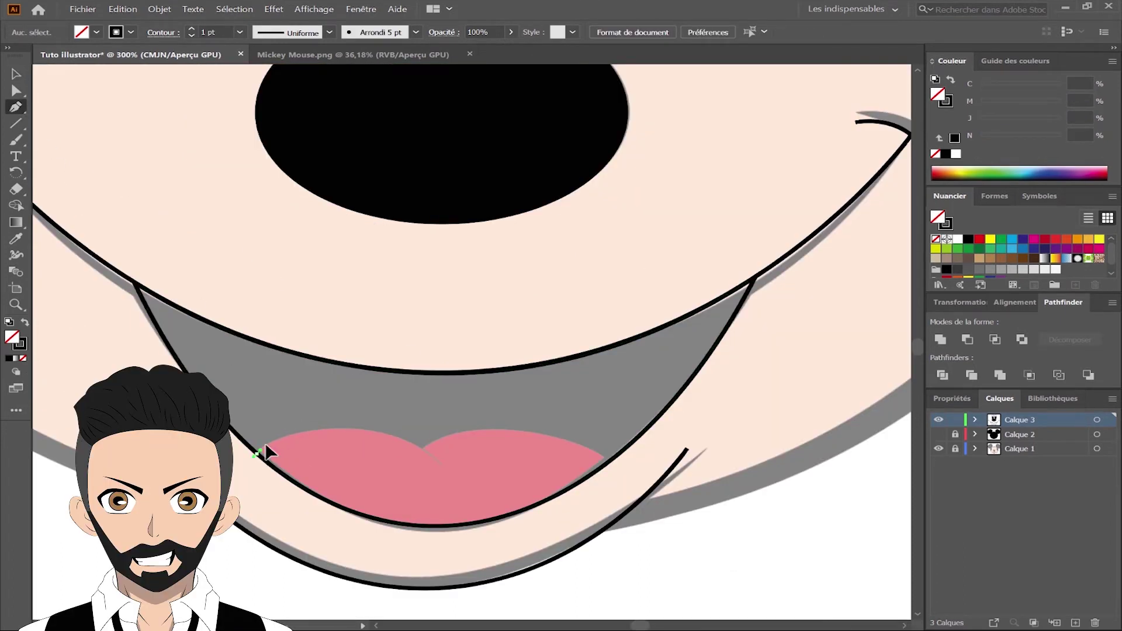
left_click_drag(257, 453, 301, 422)
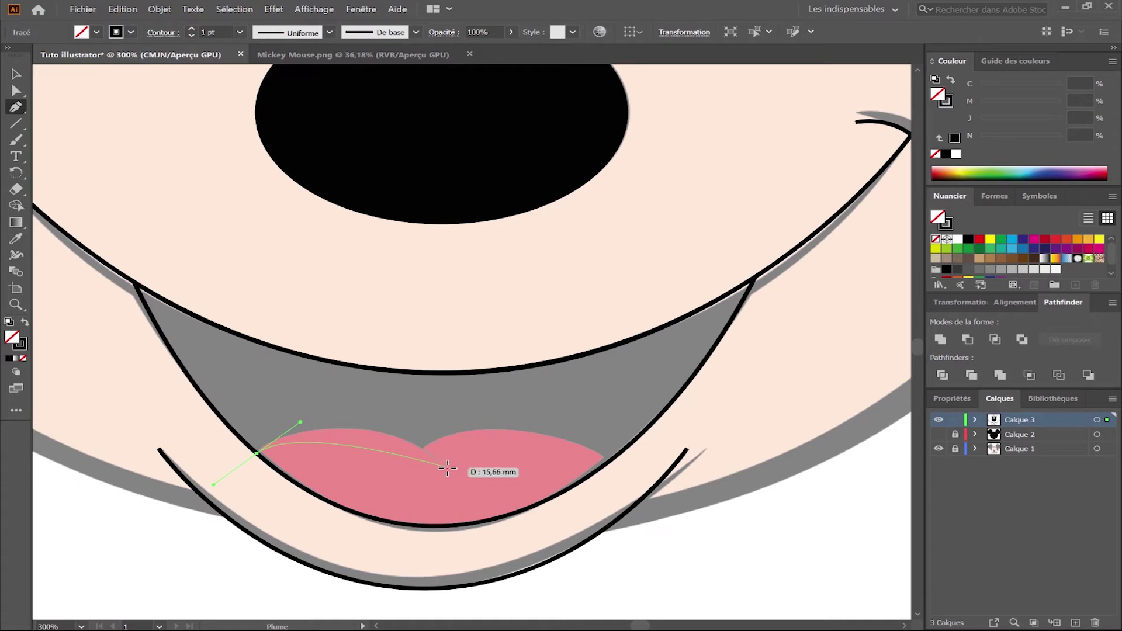
mouse_move(442, 466)
left_mouse_down()
mouse_move(470, 482)
mouse_move(486, 518)
left_mouse_up()
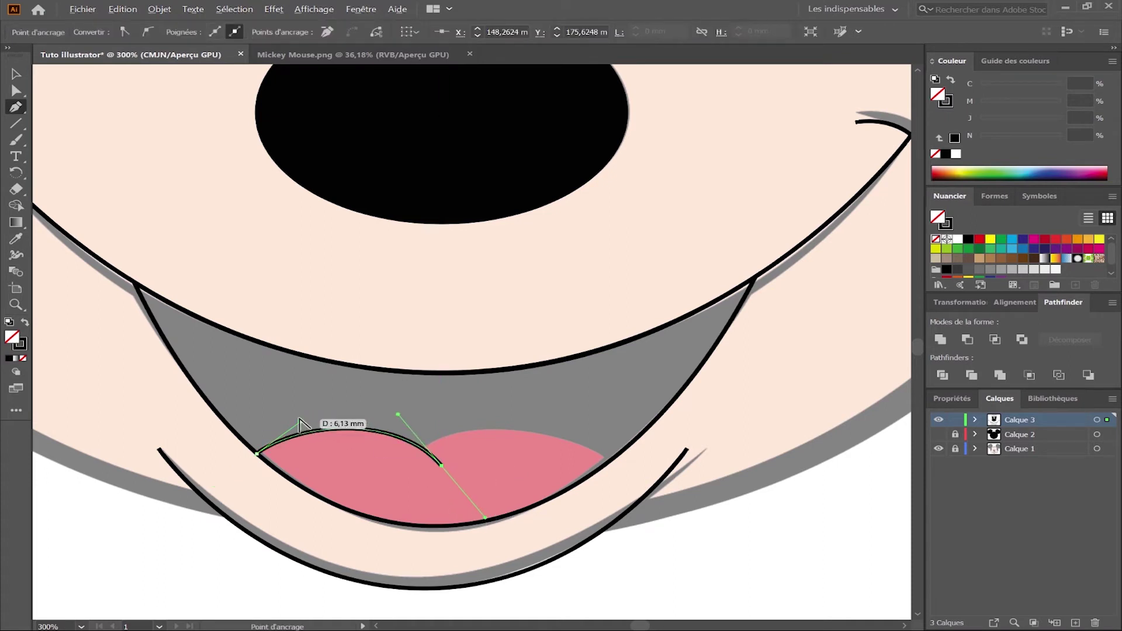
left_click_drag(299, 422, 297, 415)
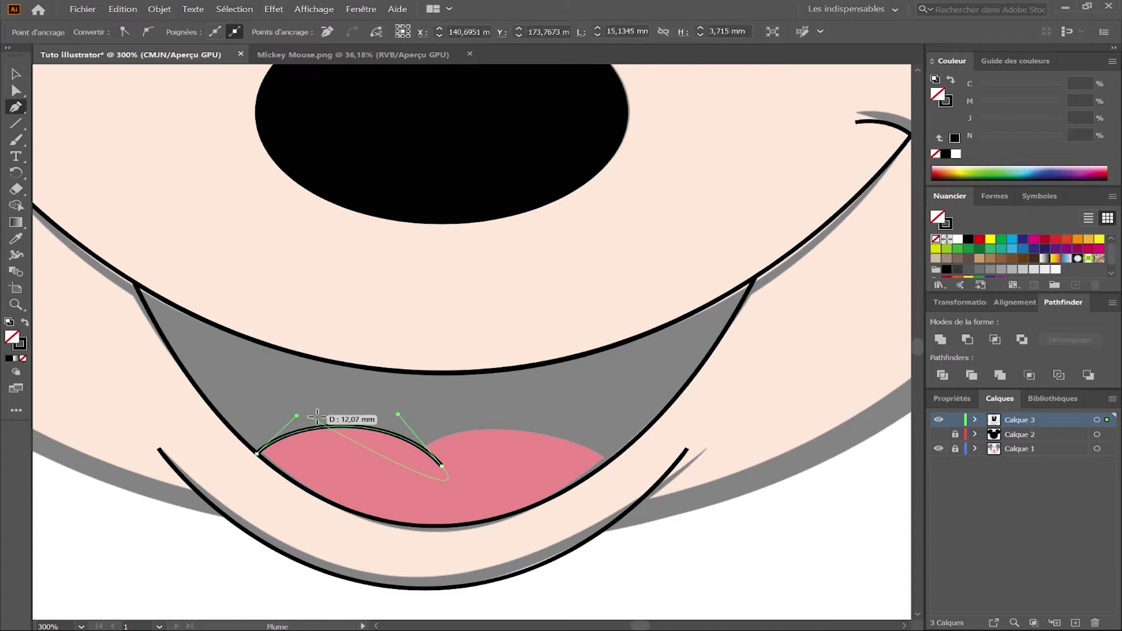
left_click(603, 462, "ctrl")
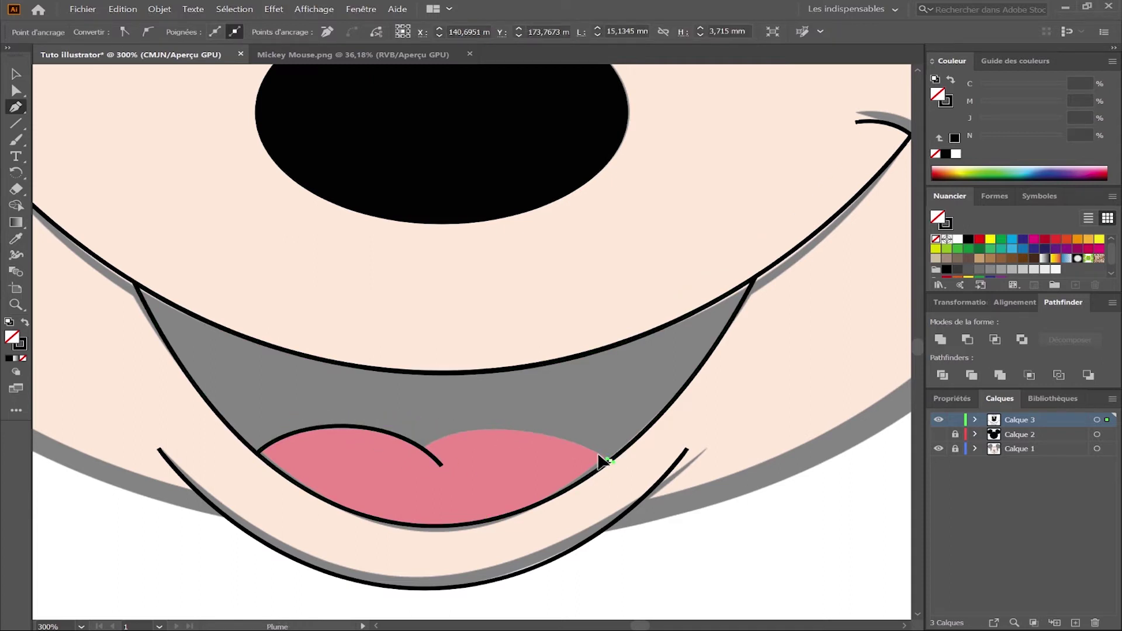
Trace the tongue's right bump with the Pen and close the shape along the mouth's lower edge.
left_click(610, 460)
left_click_drag(419, 446, 333, 487)
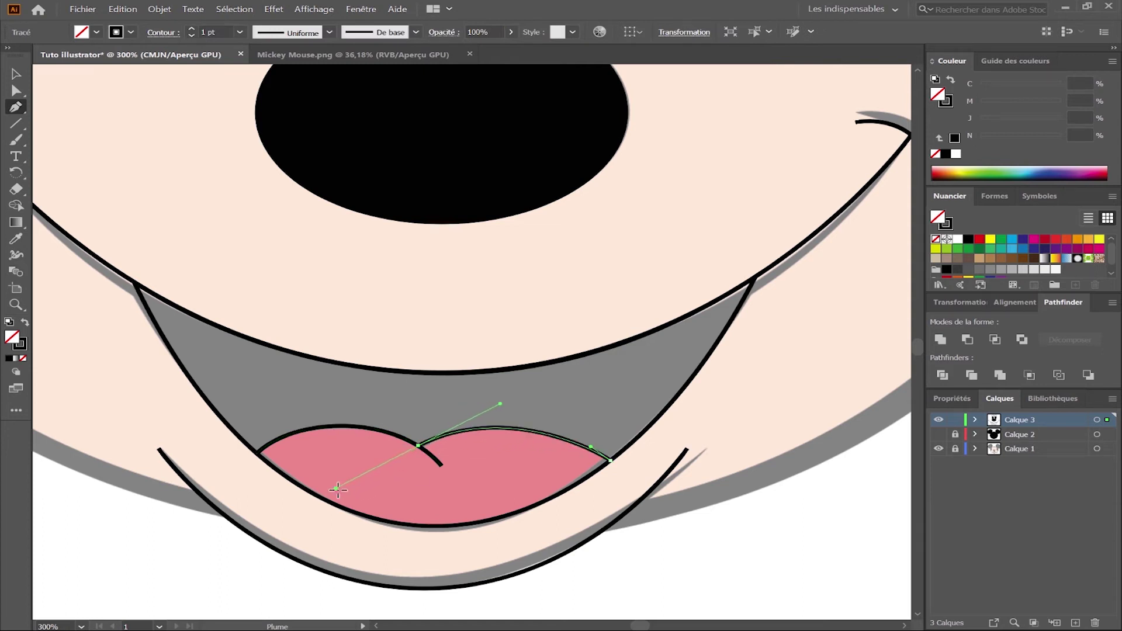
left_click(610, 460)
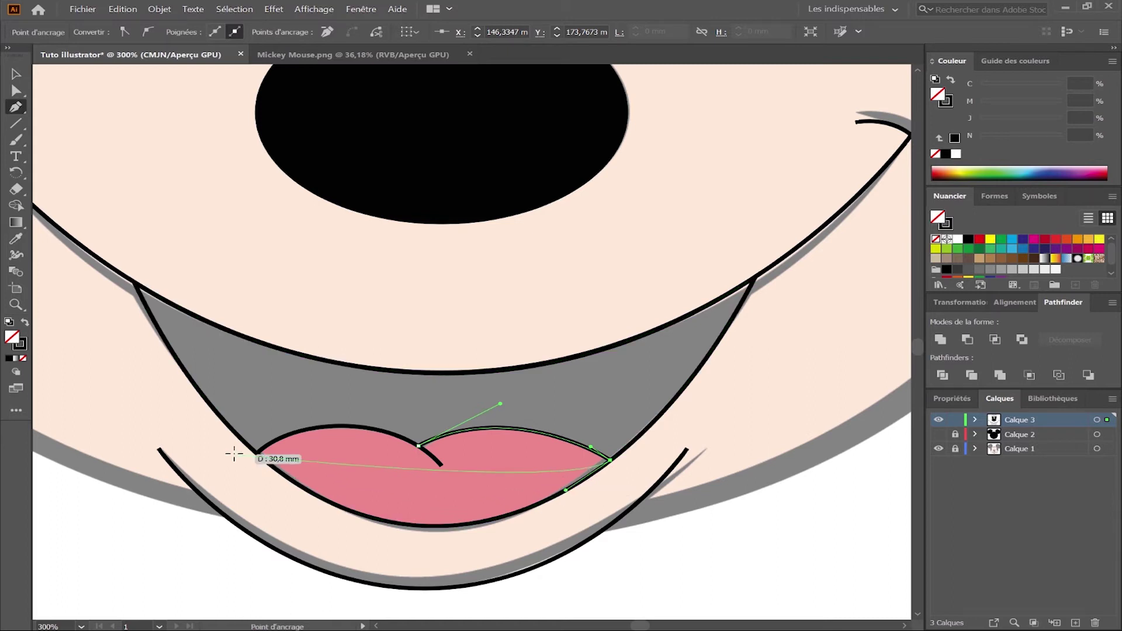
left_click_drag(257, 453, 149, 358)
left_click_drag(566, 492, 492, 545)
Fill the closed tongue shape with pure red (M 100, J 100).
left_click(16, 74)
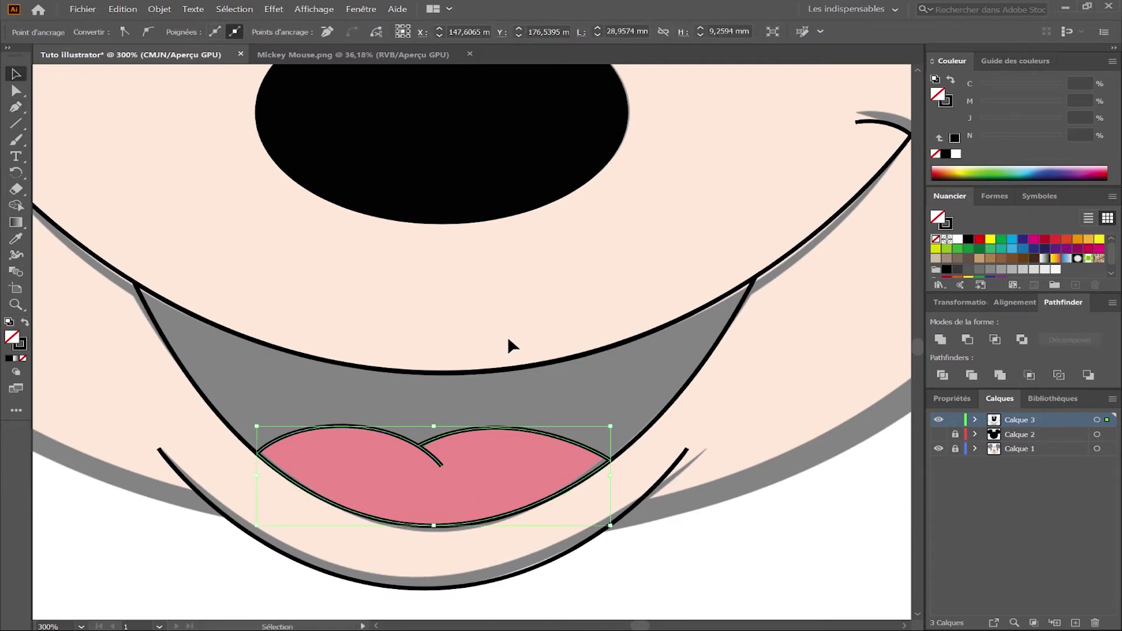
left_click(980, 239)
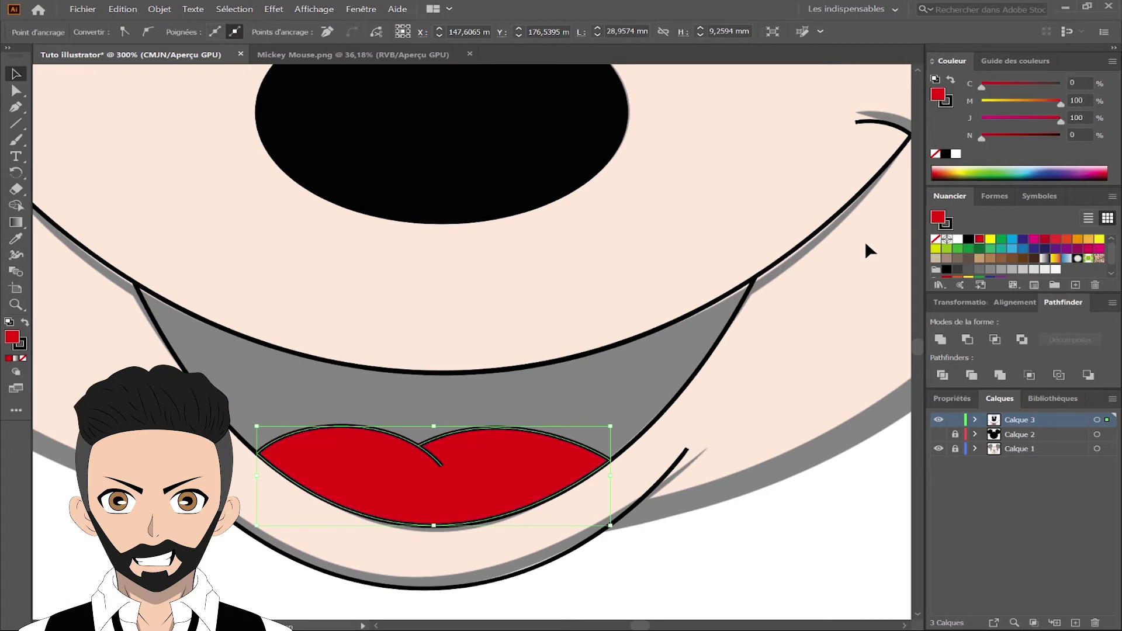
left_click(637, 258)
scroll(640, 238, "down", 2)
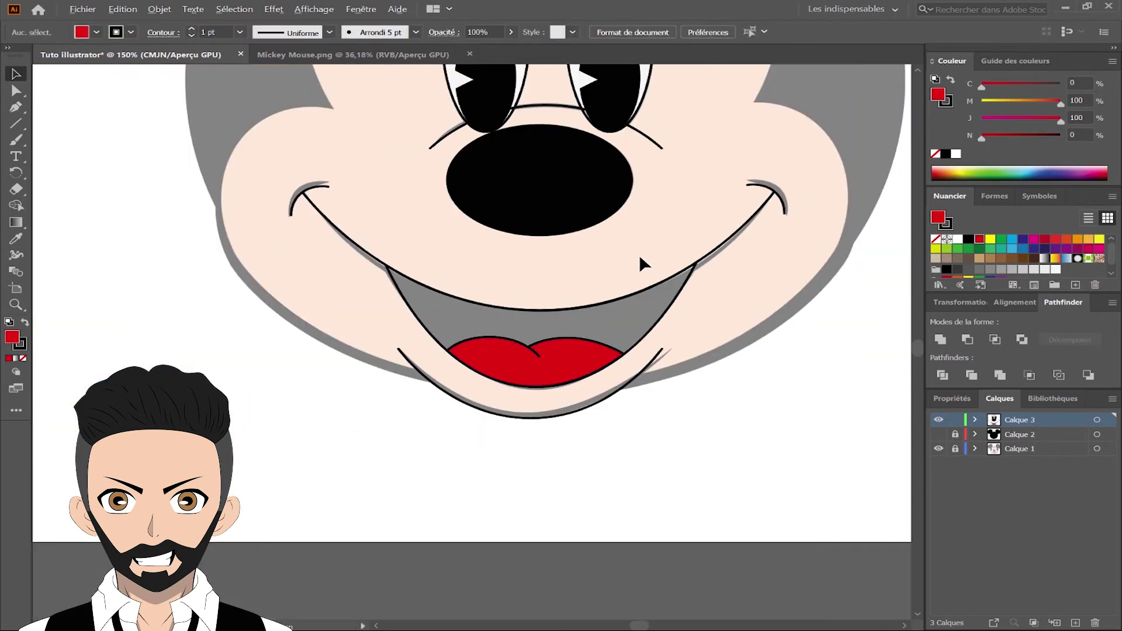
Fill the closed mouth shape behind the tongue with black.
left_click_drag(705, 319, 685, 402)
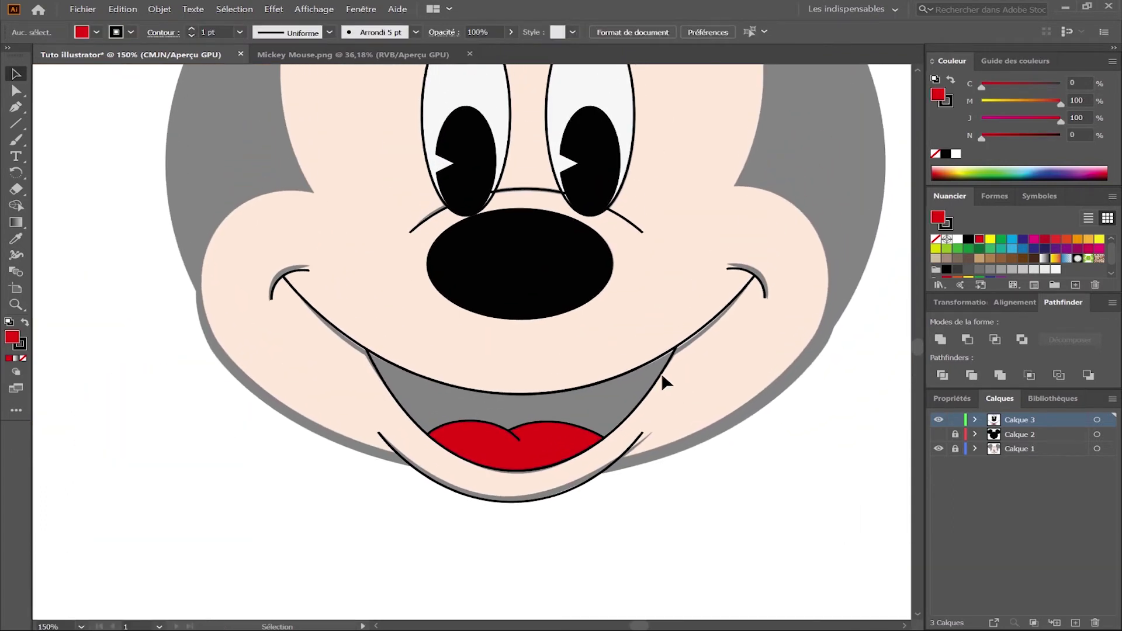
left_click(663, 376)
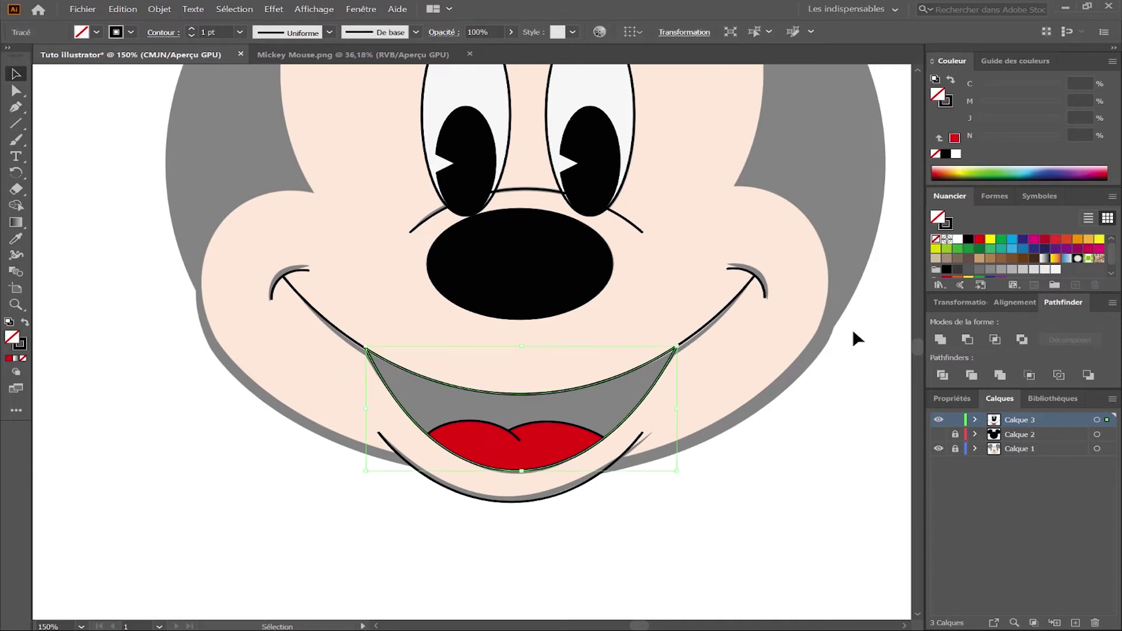
left_click(947, 269)
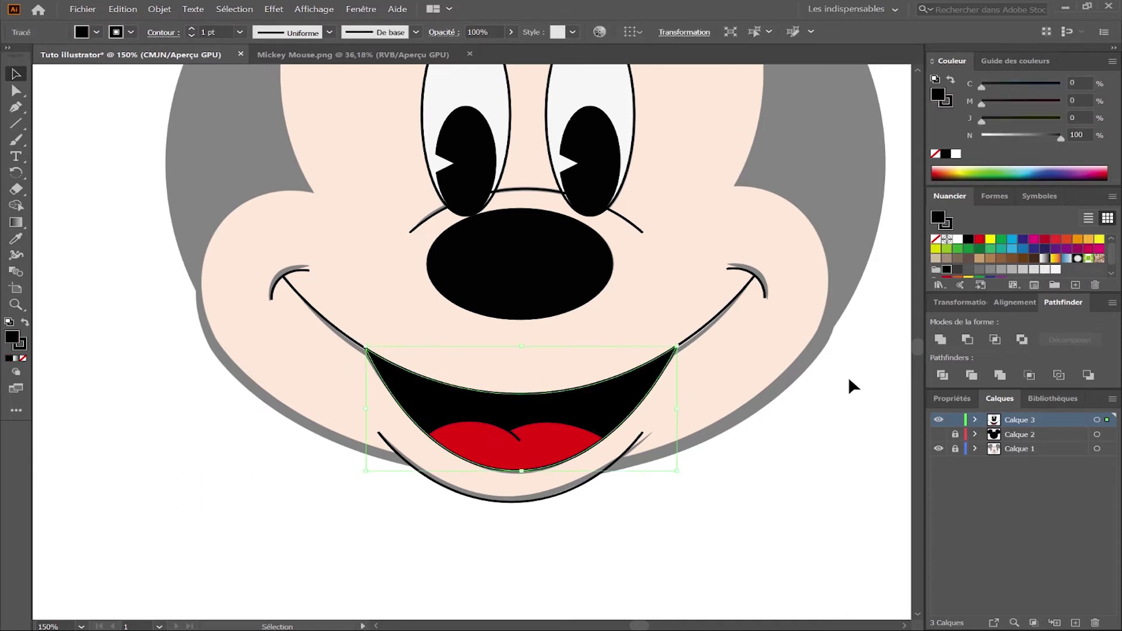
left_click(808, 470)
Lock Calque 3, create a new layer and place it directly below Calque 3.
key("ctrl+minus")
key("ctrl+minus")
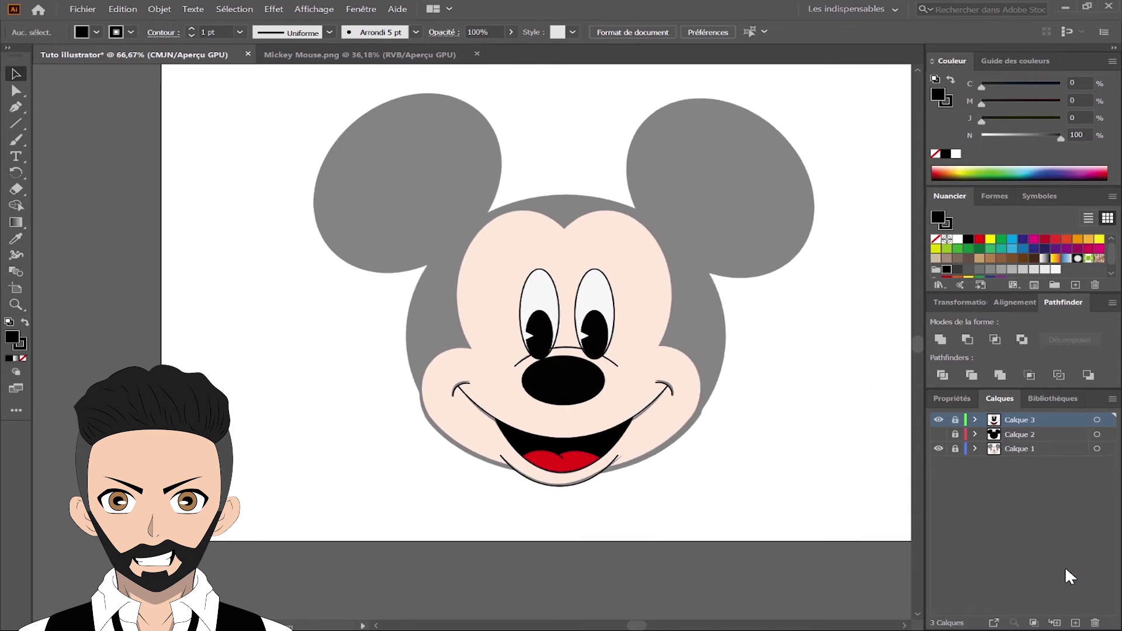
left_click(1074, 624)
left_click_drag(1030, 423, 1034, 447)
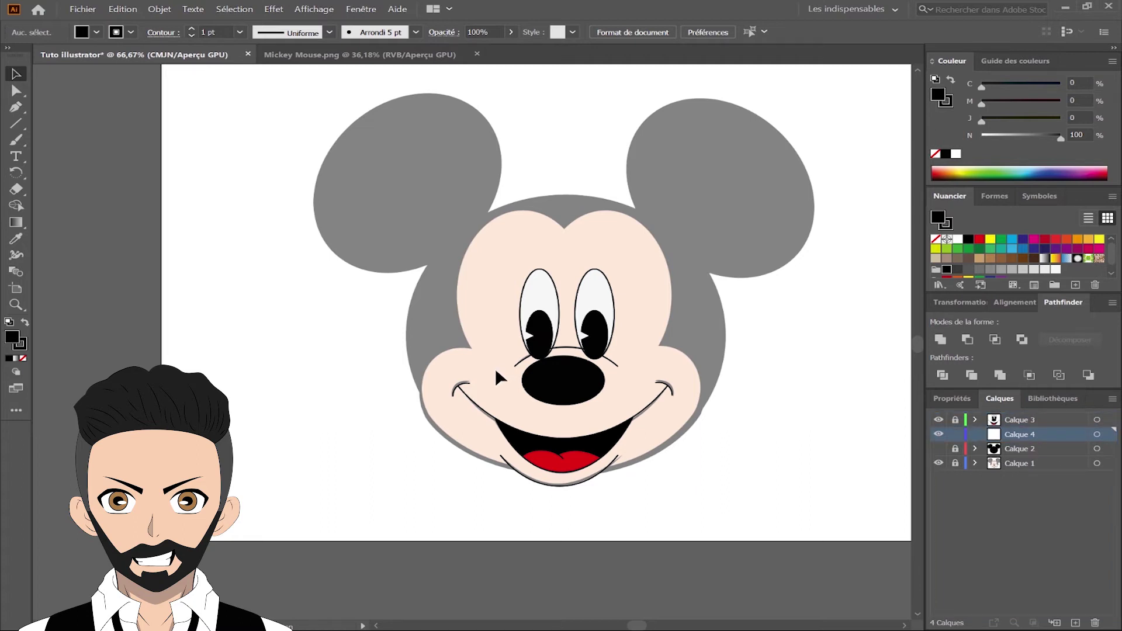
Draw an ellipse over the reference's left forehead lobe and stretch it to about 48.8 × 71.6 mm to match the outline.
right_click(18, 130)
left_click(66, 144)
scroll(584, 289, "up", 2)
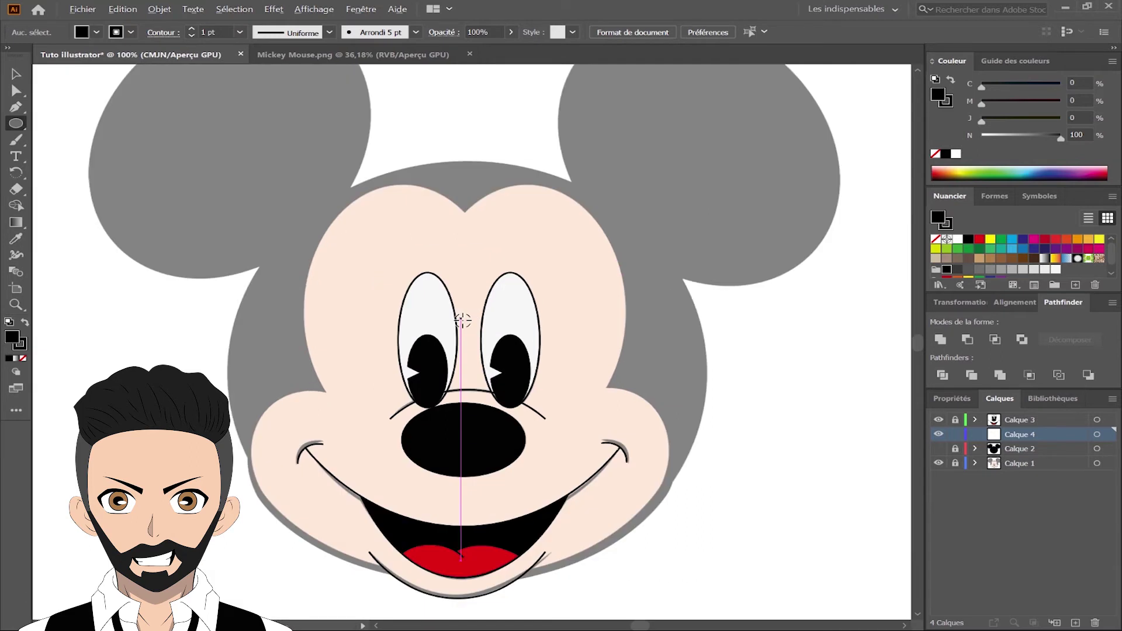
mouse_move(302, 140)
left_mouse_down()
mouse_move(450, 297)
mouse_move(533, 442)
mouse_move(526, 457)
left_mouse_up()
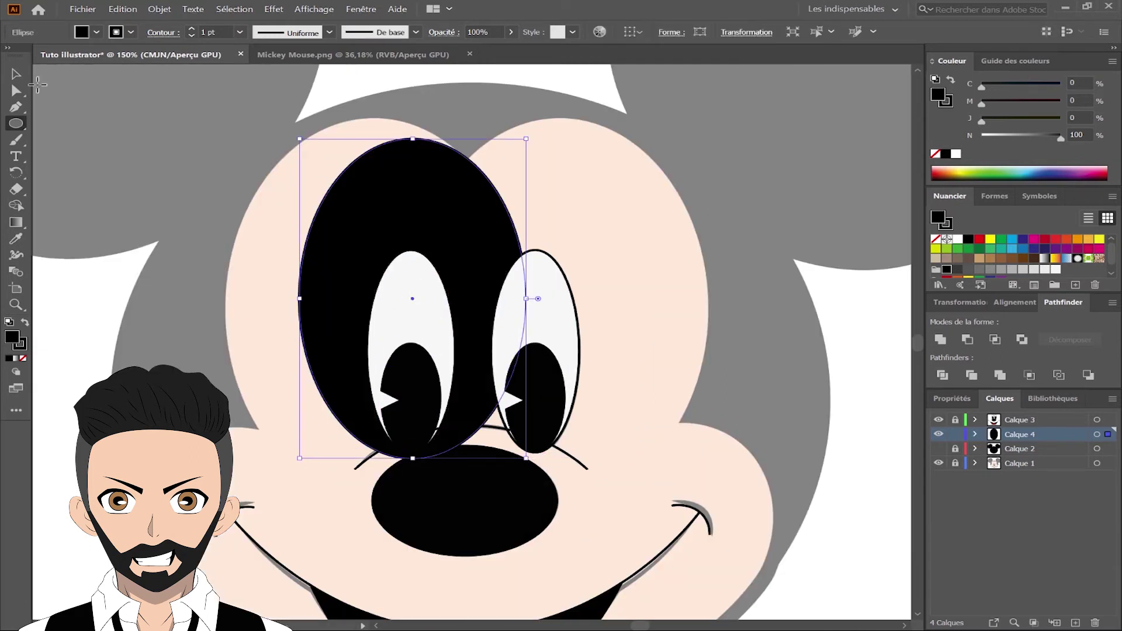
key("v")
left_click_drag(299, 143, 228, 120)
left_click_drag(439, 243, 438, 238)
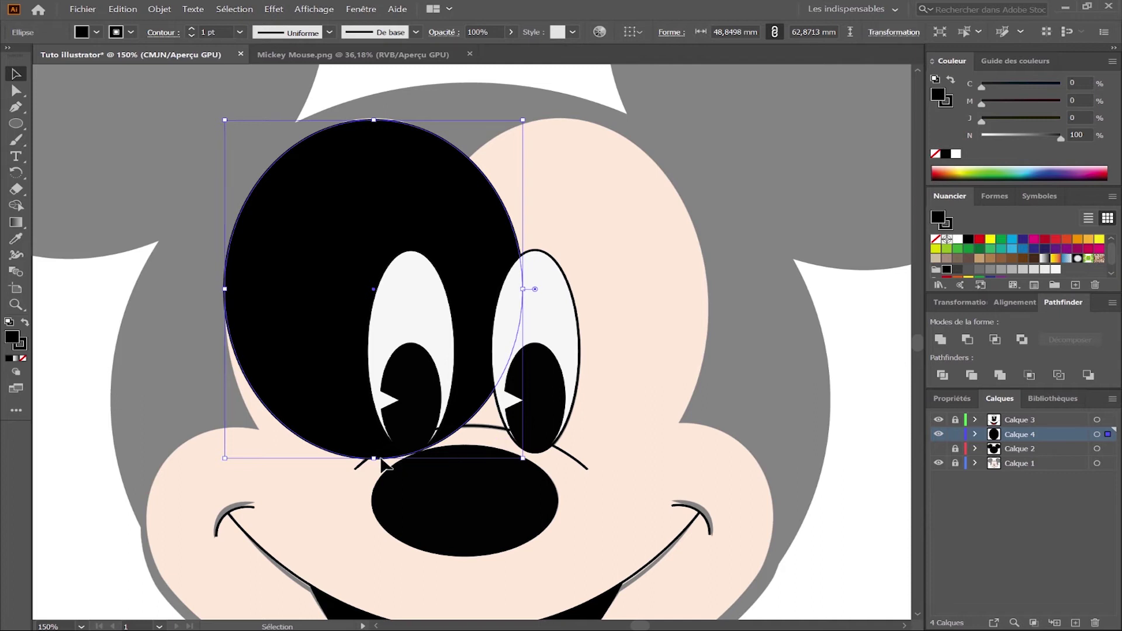
left_click_drag(377, 459, 378, 501)
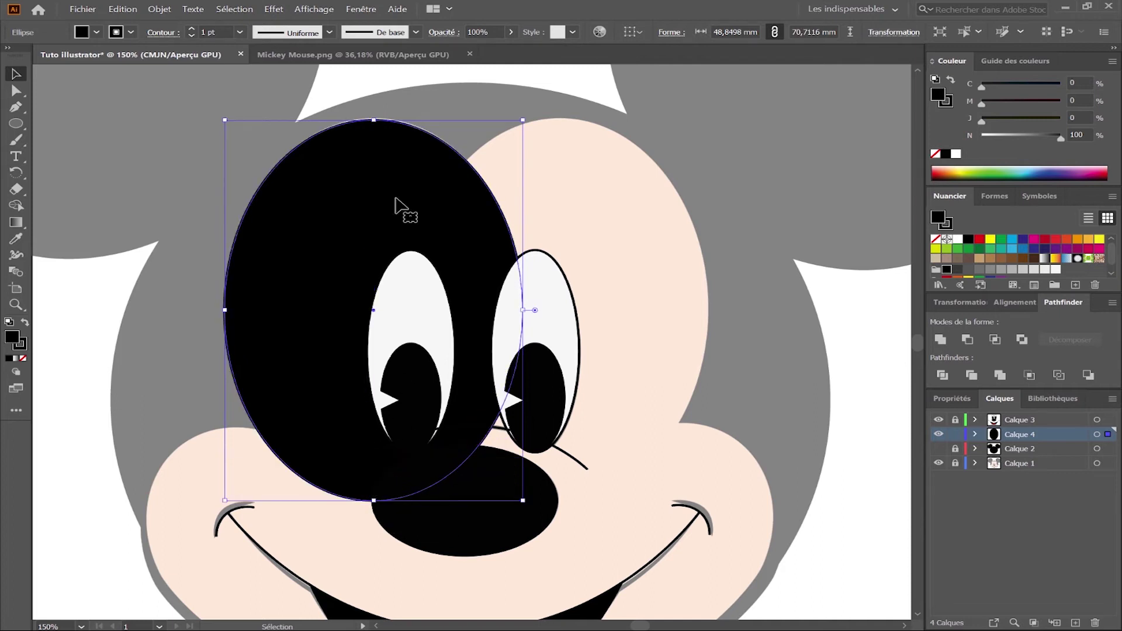
left_click_drag(380, 126, 380, 116)
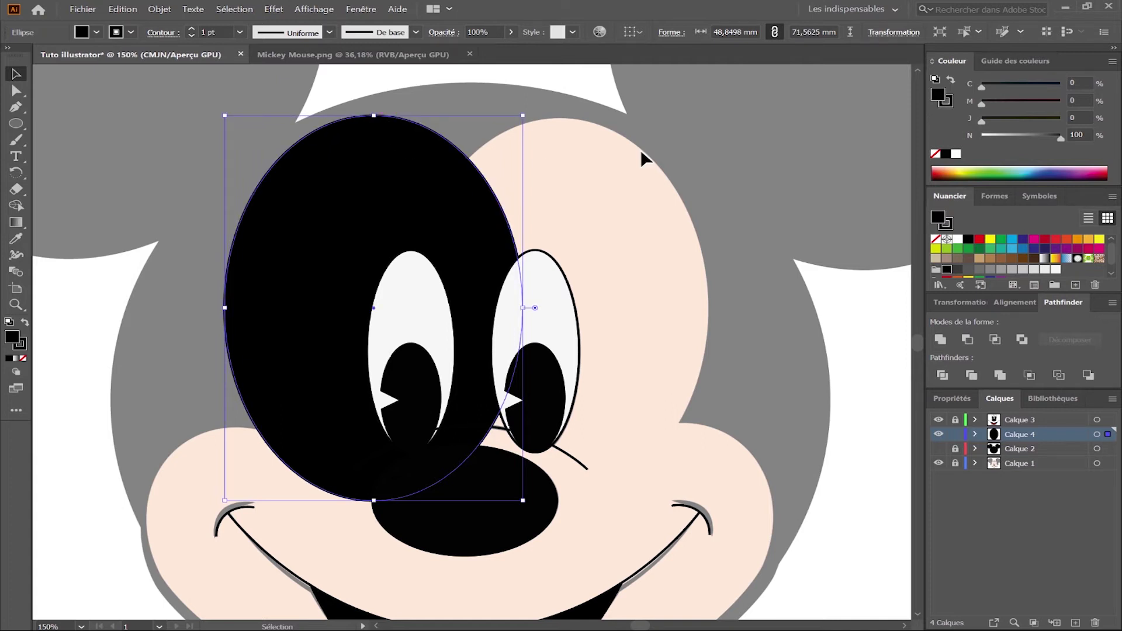
Duplicate the forehead ellipse onto the reference's right forehead lobe.
left_click(645, 157)
left_click_drag(456, 209, 648, 209)
scroll(760, 292, "down", 1)
left_click_drag(760, 357, 707, 356)
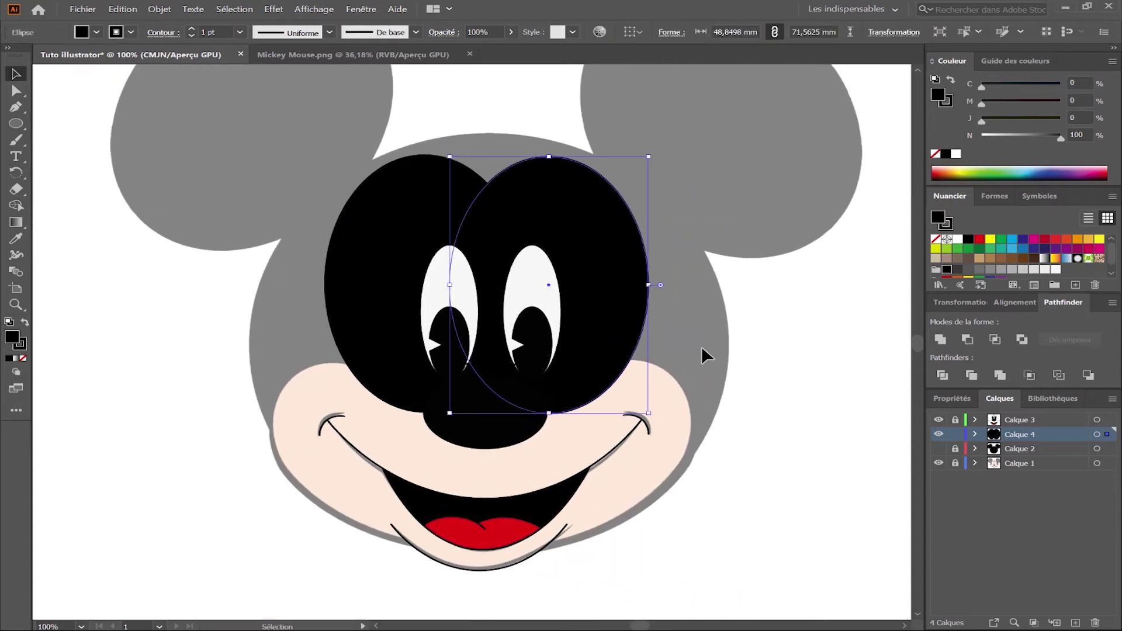
Fill the right forehead ellipse with the skin colour sampled from the reference cheek and set its opacity to 100%.
left_click(16, 238)
left_click(664, 393)
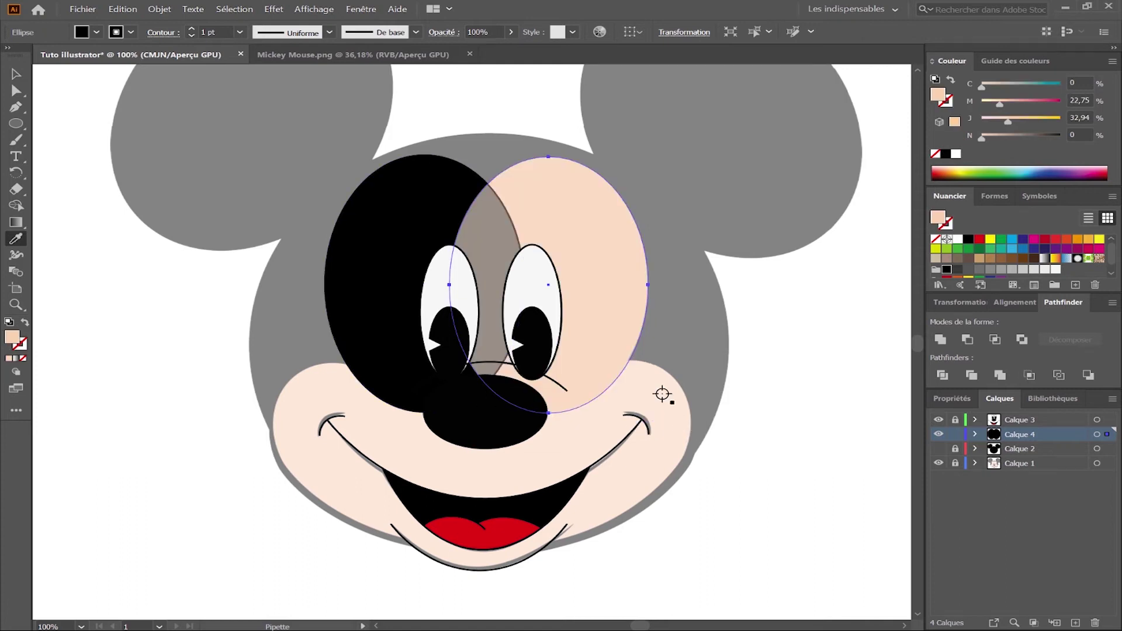
left_click(15, 75)
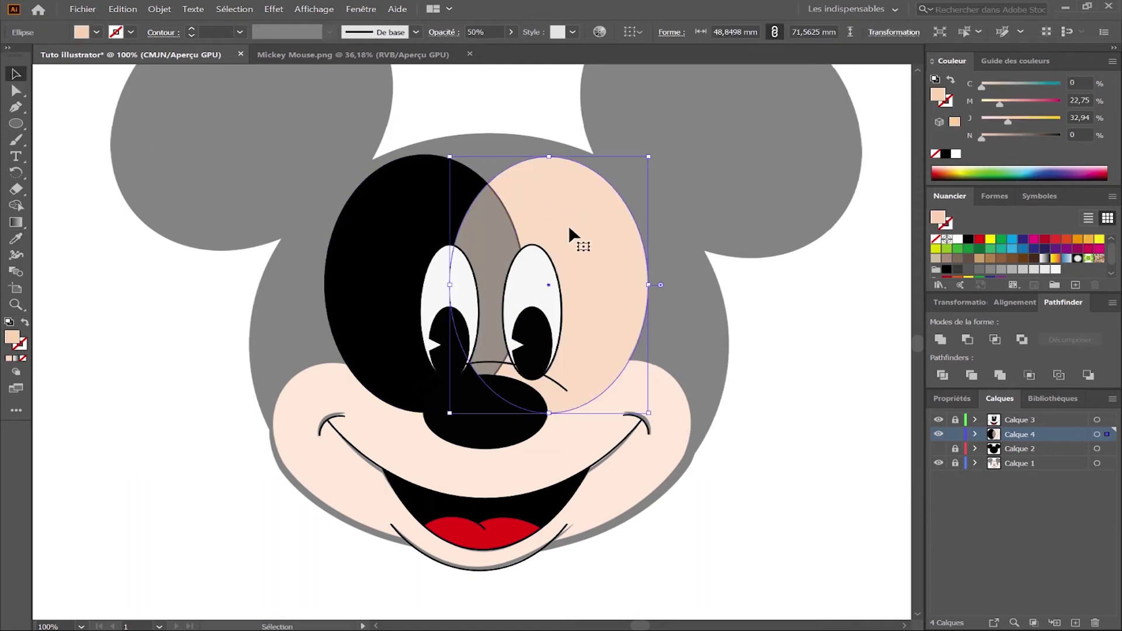
left_click(510, 32)
left_click_drag(480, 49, 633, 91)
left_click(662, 108)
Copy the skin colour from the right forehead ellipse to the left one with the Eyedropper.
left_click(422, 197)
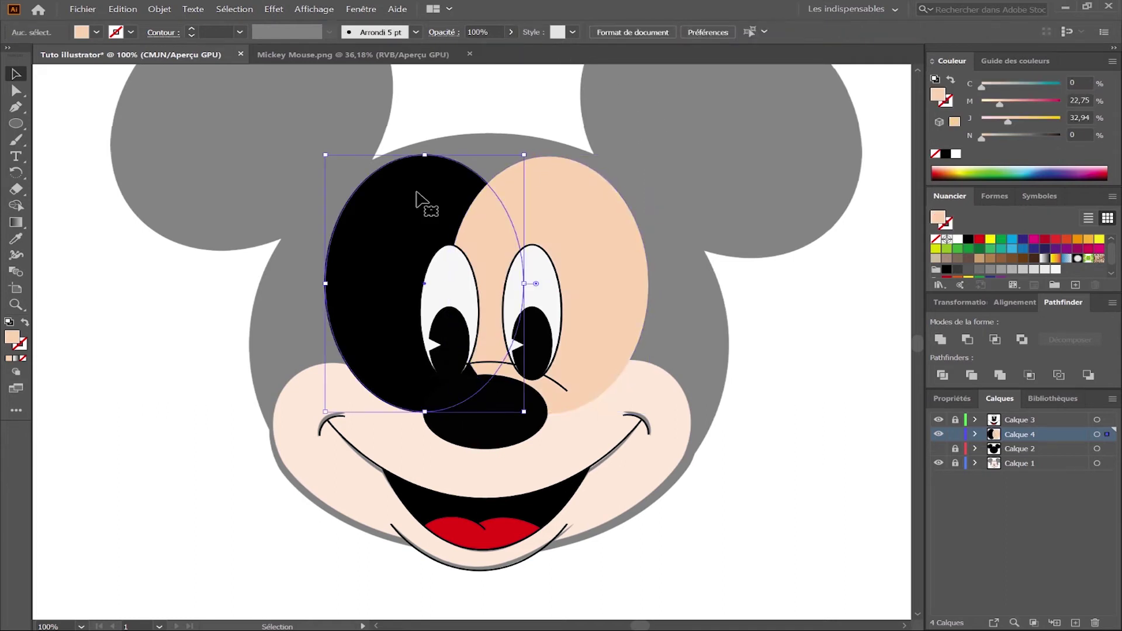
left_click(16, 239)
left_click(556, 192)
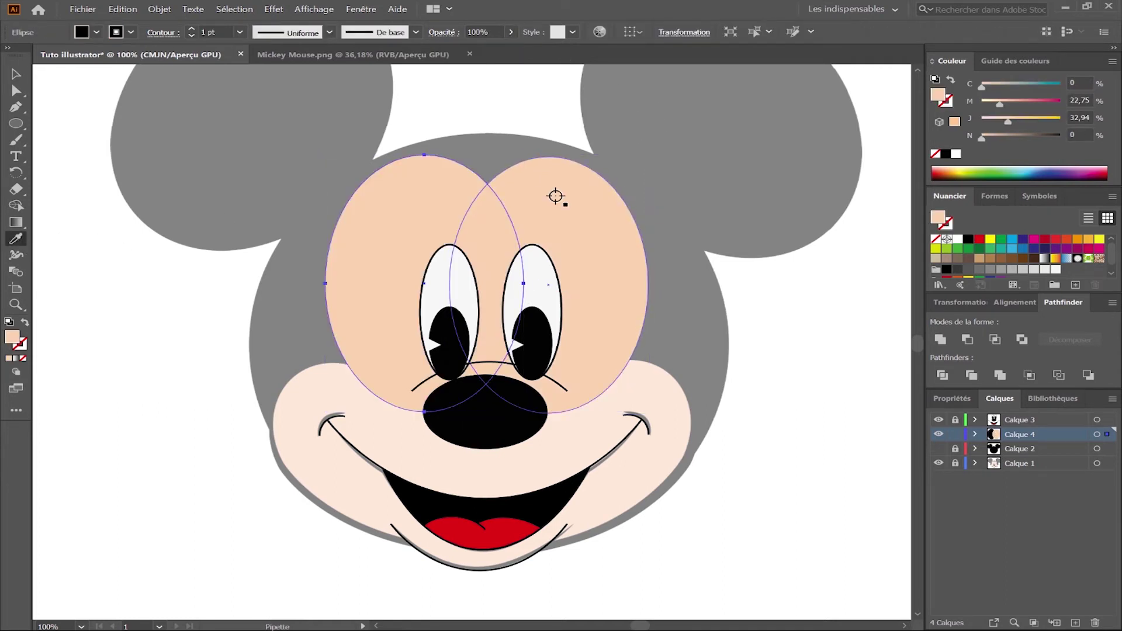
left_click(16, 74)
left_click(130, 146)
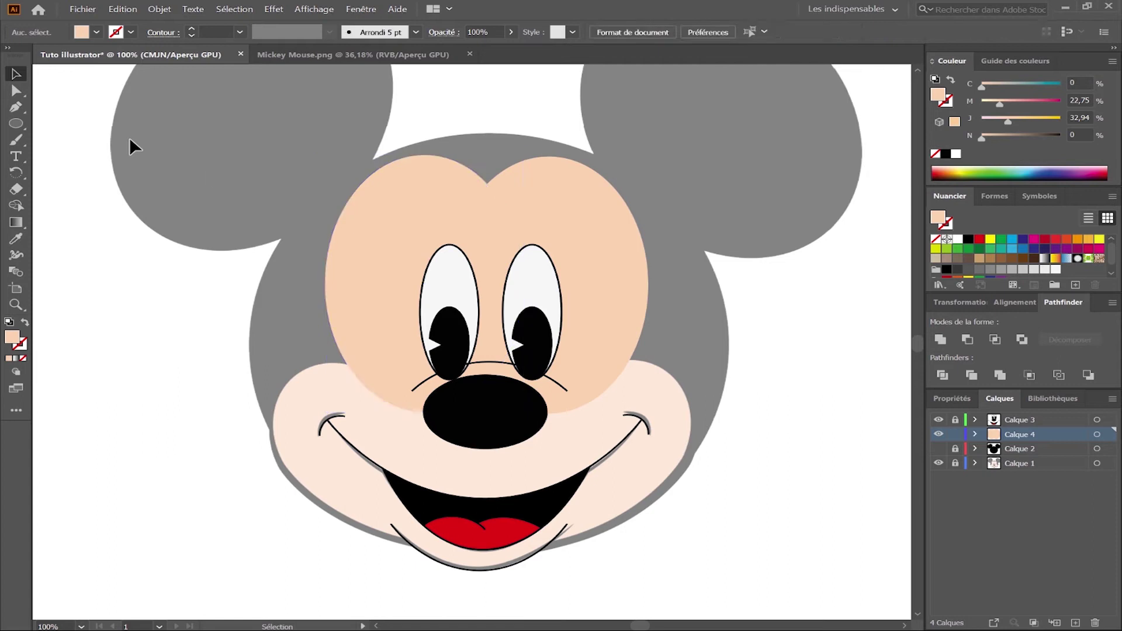
Preview both forehead ellipses over the black head of Calque 2 without the reference, and try a black stroke on them.
left_click(940, 463)
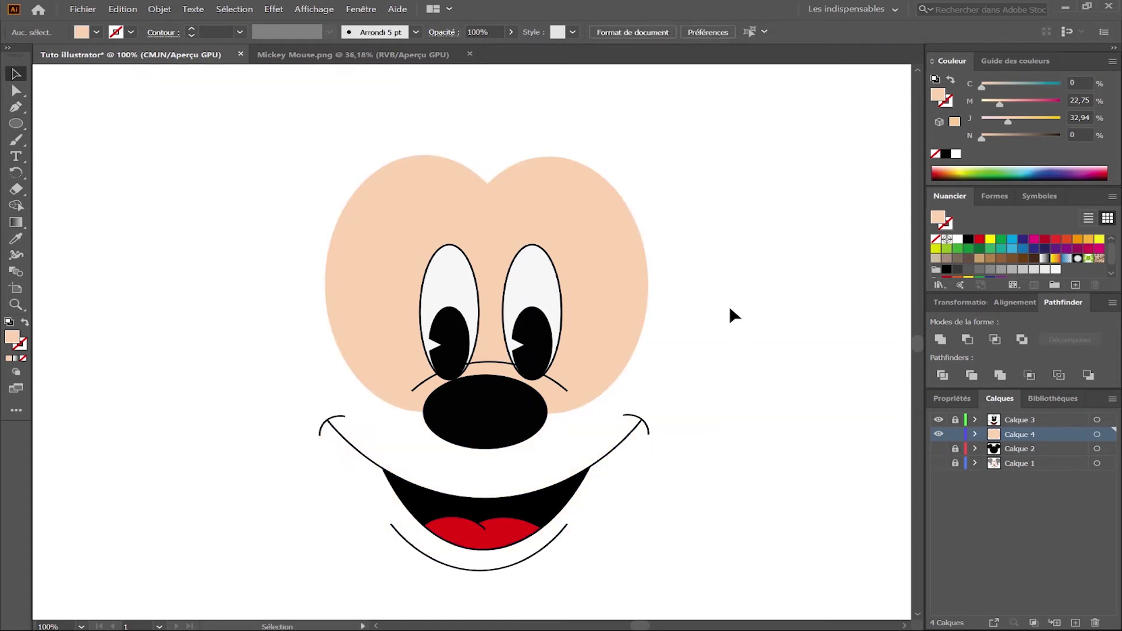
left_click(939, 449)
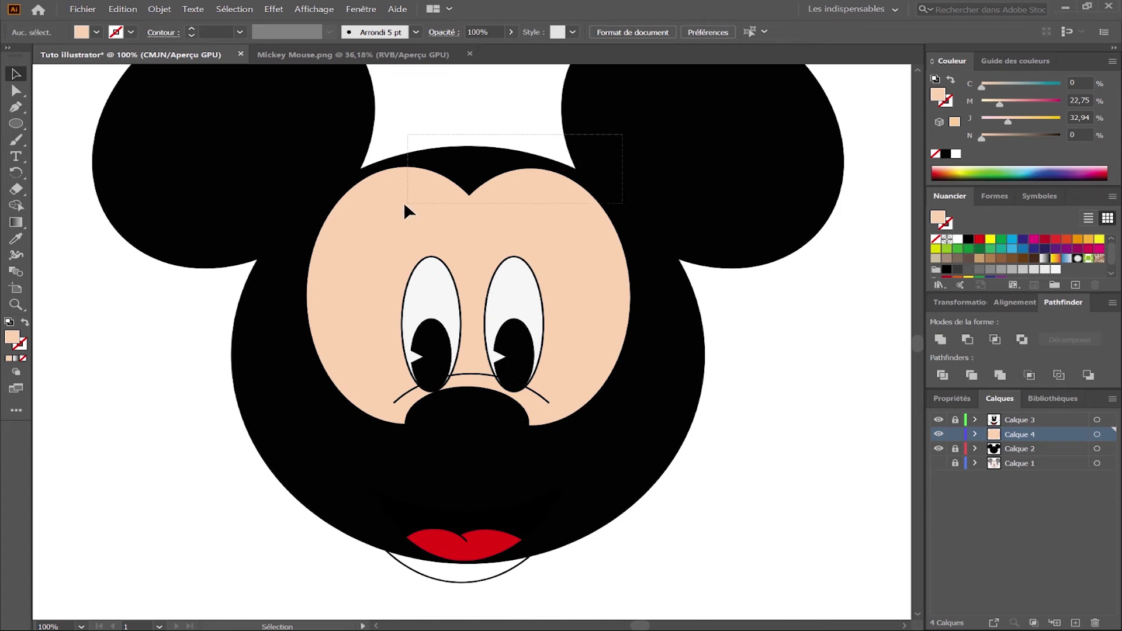
left_click_drag(408, 206, 407, 206)
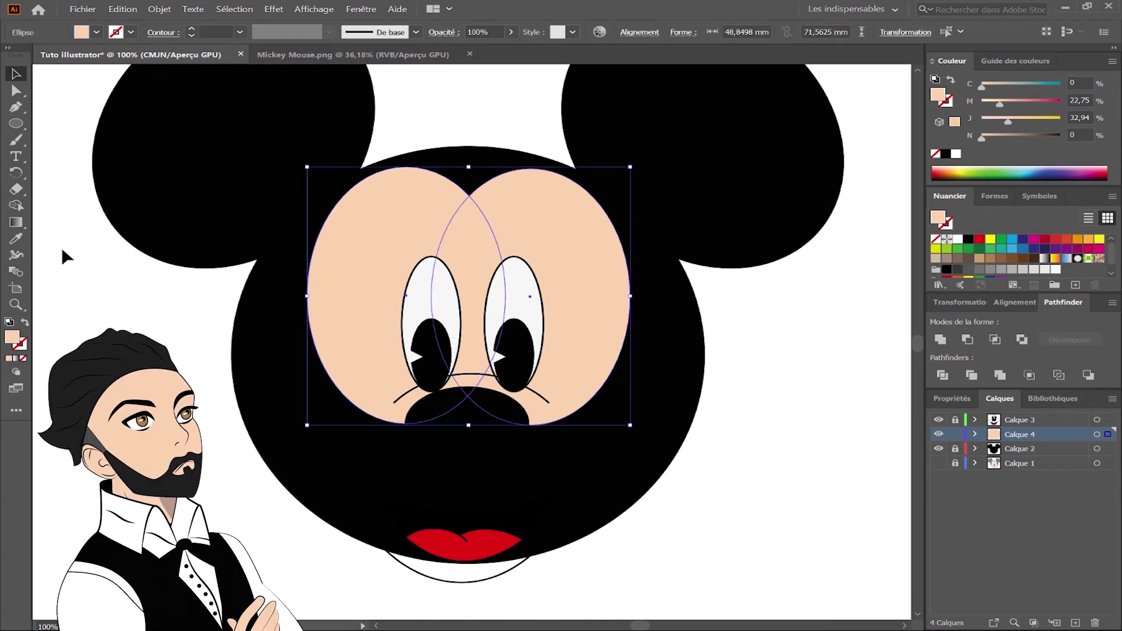
left_click(21, 344)
left_click(969, 239)
left_click(770, 285)
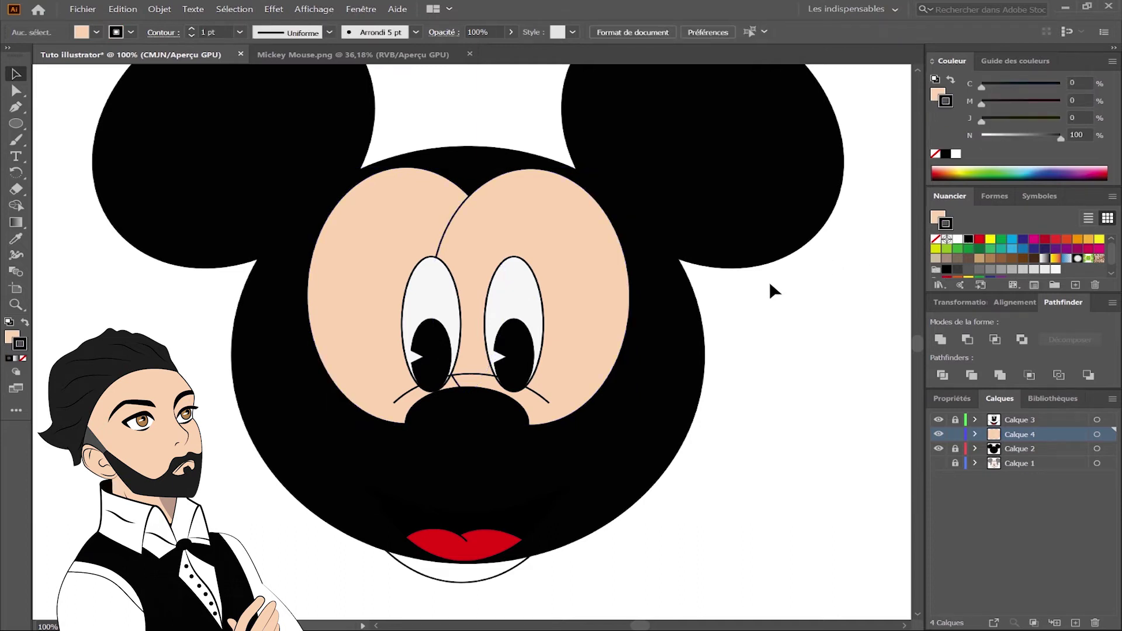
Remove the stroke from both forehead ellipses and unite them into a single shape.
left_click_drag(589, 133, 381, 226)
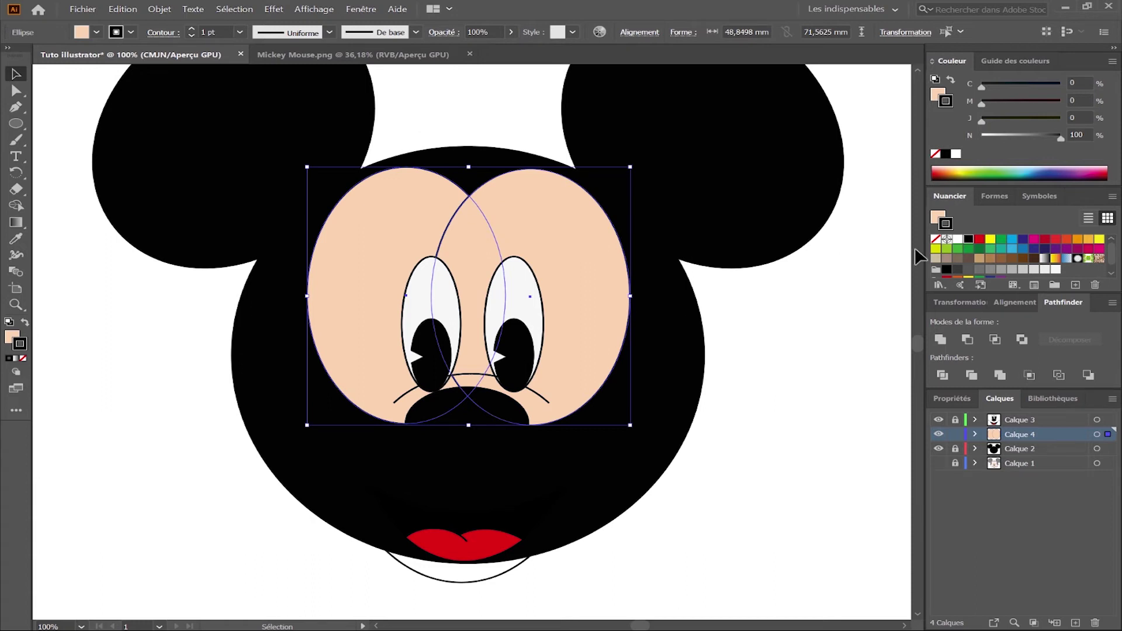
key("slash")
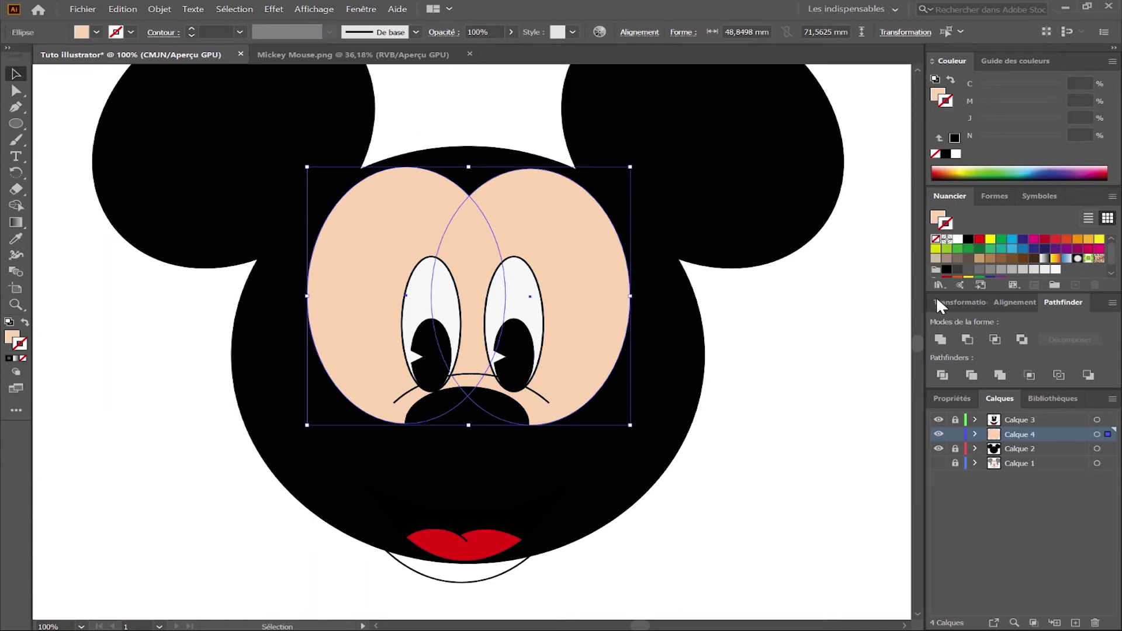
left_click(941, 339)
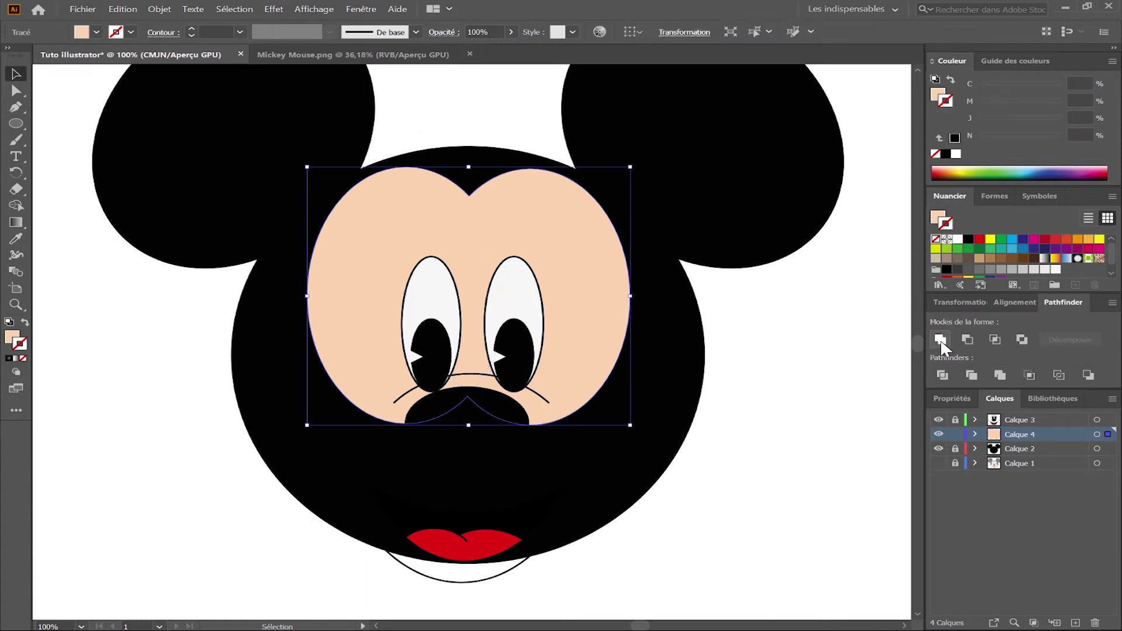
left_click(747, 195)
Show the reference instead of the black head and draw a skin-coloured ellipse about 85.9 × 58.1 mm over the muzzle.
left_click(939, 448)
left_click(938, 463)
key("l")
left_click_drag(320, 377, 626, 561)
key("v")
left_click_drag(319, 469, 294, 470)
left_click_drag(630, 475, 643, 469)
left_click_drag(468, 377, 469, 354)
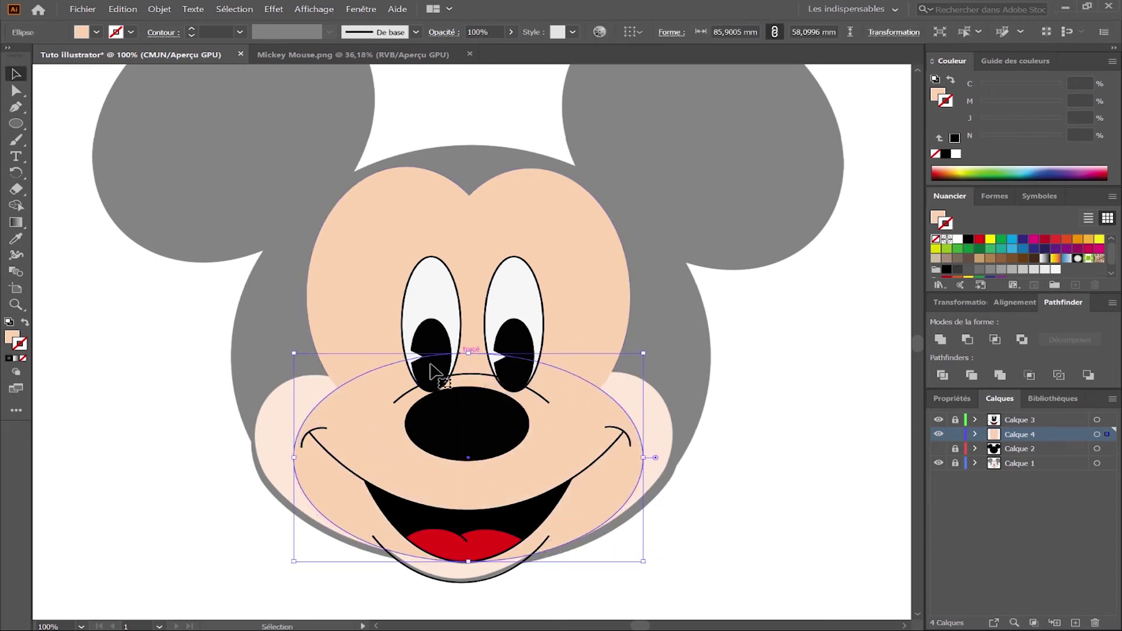
left_click(266, 472)
Duplicate the muzzle ellipse, then shrink and rotate the copy to fit the left cheek, about 55.2 × 40.6 mm.
left_click(376, 446)
left_click_drag(391, 449, 351, 430)
left_click_drag(611, 335, 413, 496)
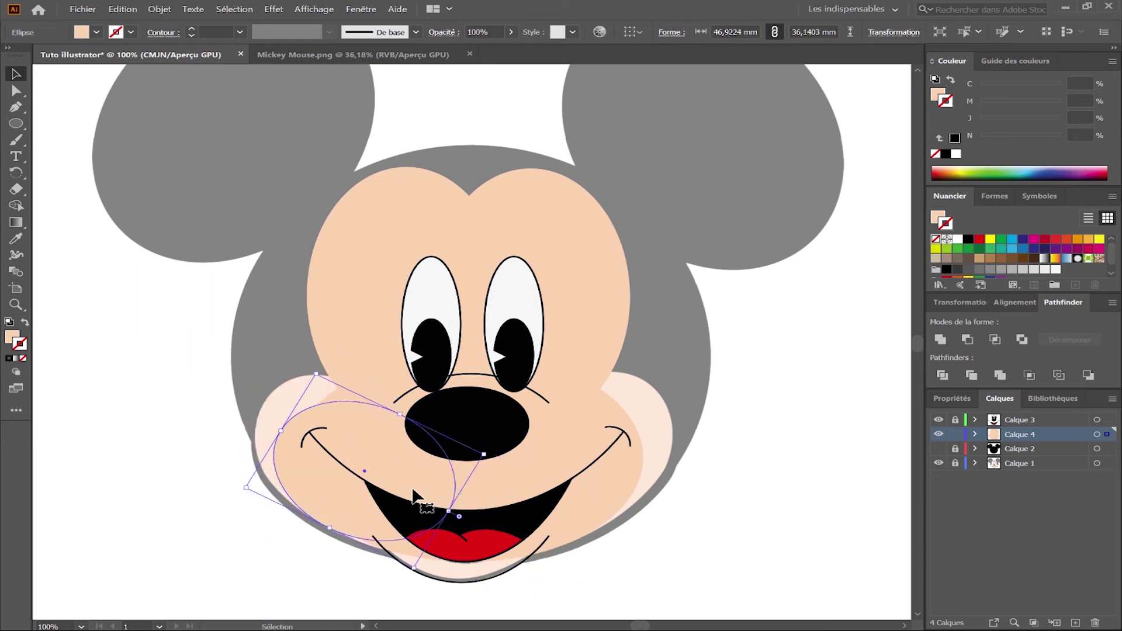
left_click_drag(286, 434, 222, 448)
left_click_drag(294, 503, 293, 509)
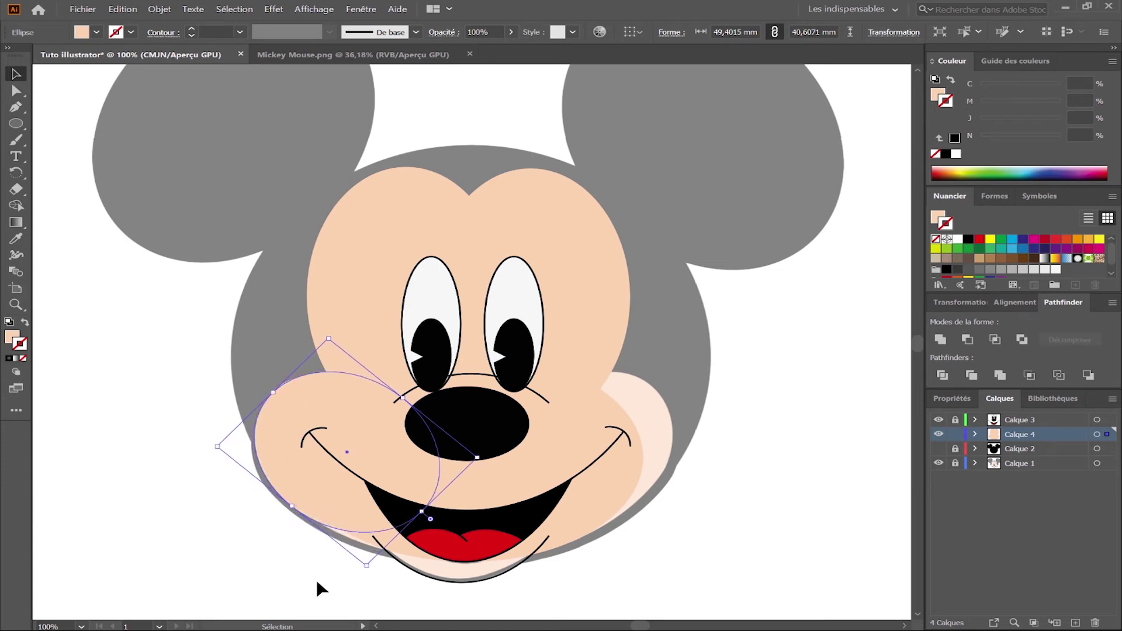
left_click_drag(425, 515, 472, 561)
left_click(355, 583)
Duplicate the left cheek ellipse, mirror the copy and fit it over the right cheek.
left_click(485, 547)
left_click(310, 438)
left_click_drag(306, 435, 502, 429)
right_click(556, 462)
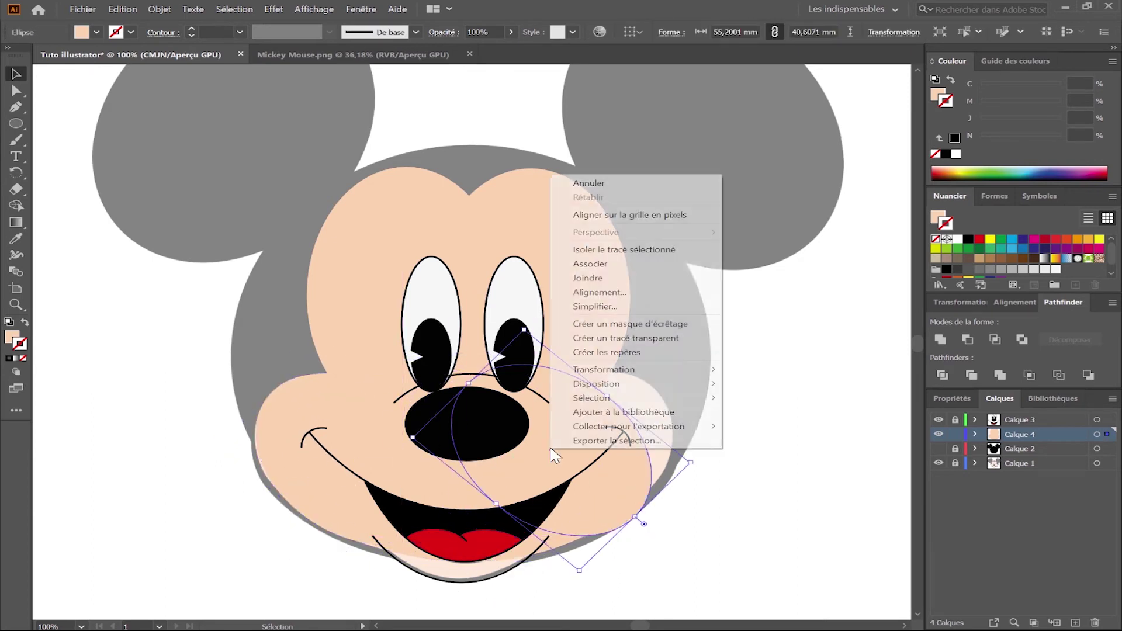
mouse_move(601, 368)
left_click(717, 417)
key("Return")
left_click_drag(588, 409, 608, 414)
Align the two cheek ellipses to the same height and hide the reference layer Calque 1.
left_click(299, 406, "shift")
left_click(640, 32)
left_click(619, 66)
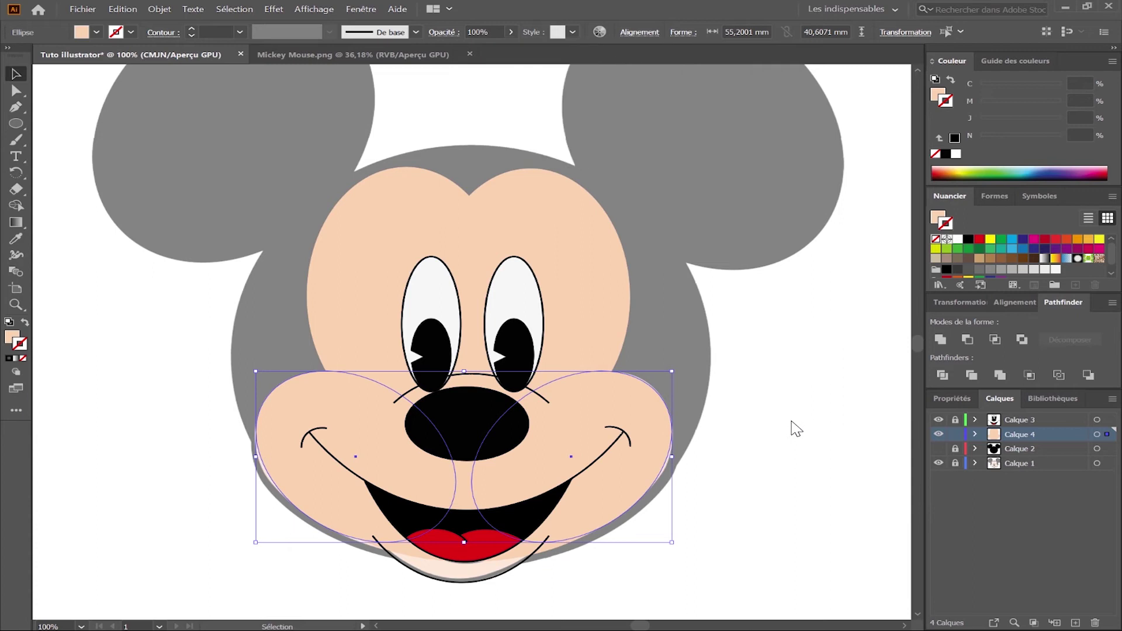
left_click(756, 546)
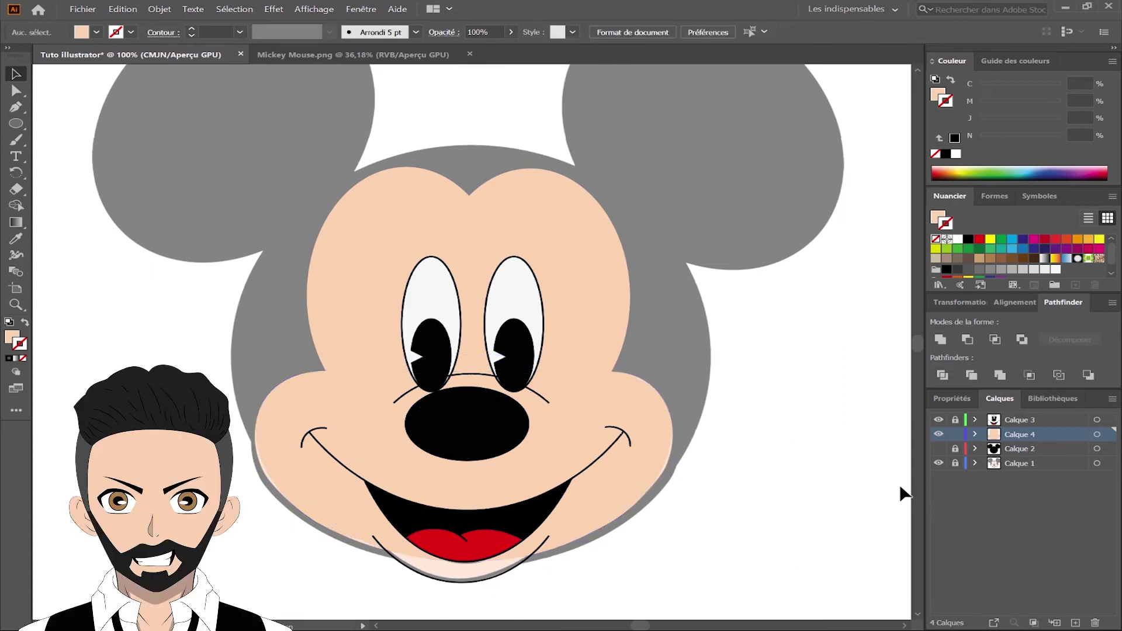
left_click(939, 463)
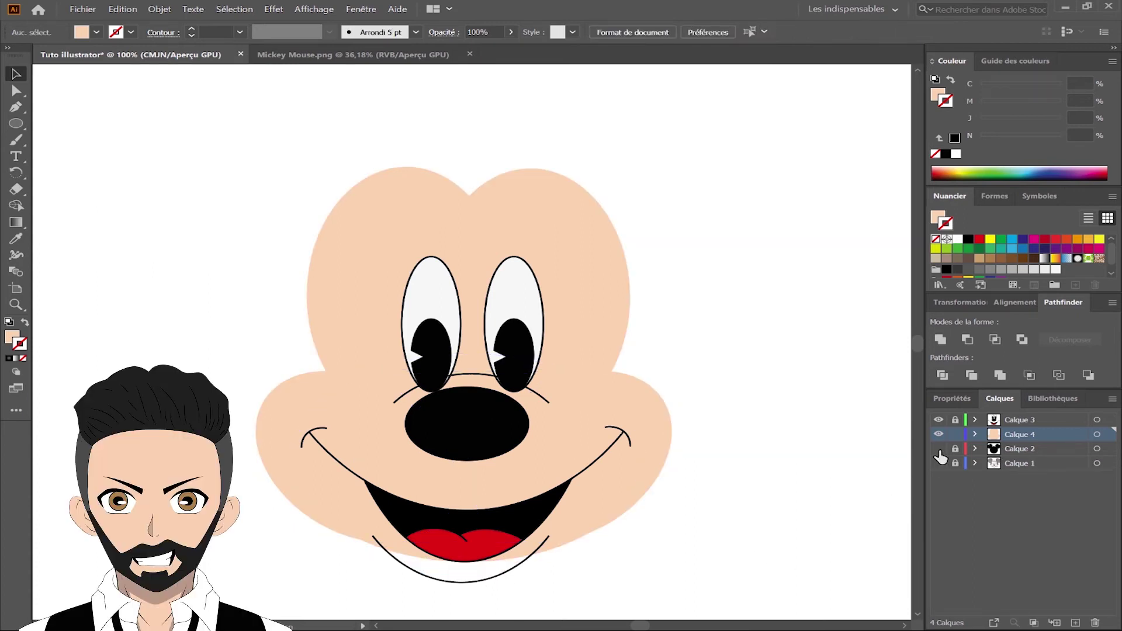
Show the black head layer again, then give the chin curve on Calque 3 the skin colour sampled from the face.
left_click(939, 449)
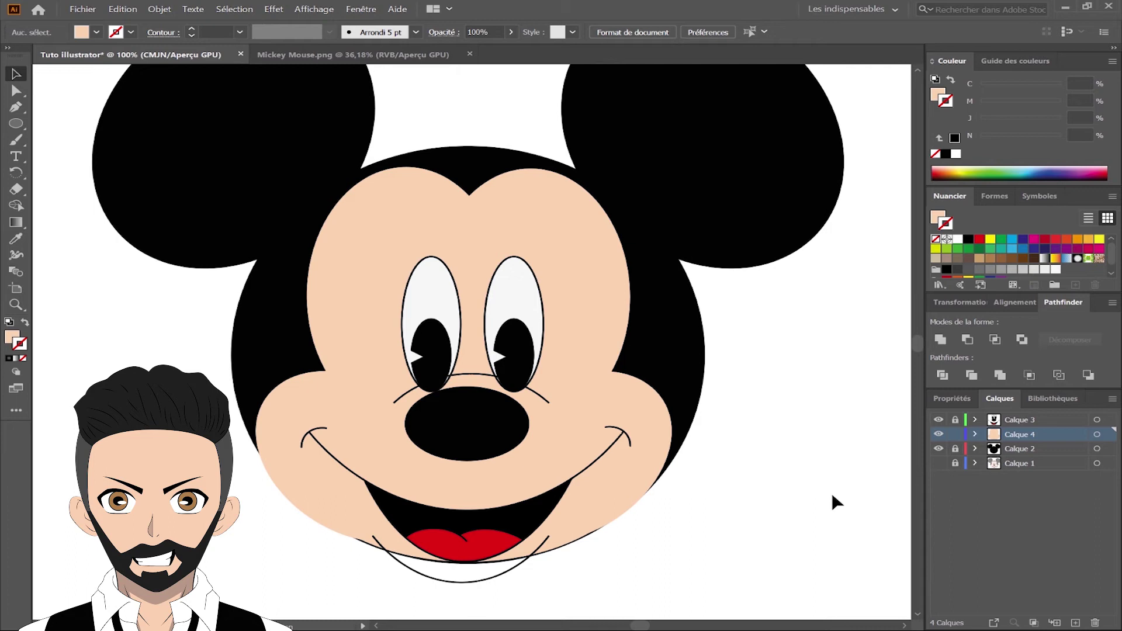
left_click(955, 434)
left_click(955, 420)
left_click(502, 574)
left_click(16, 238)
left_click(347, 392)
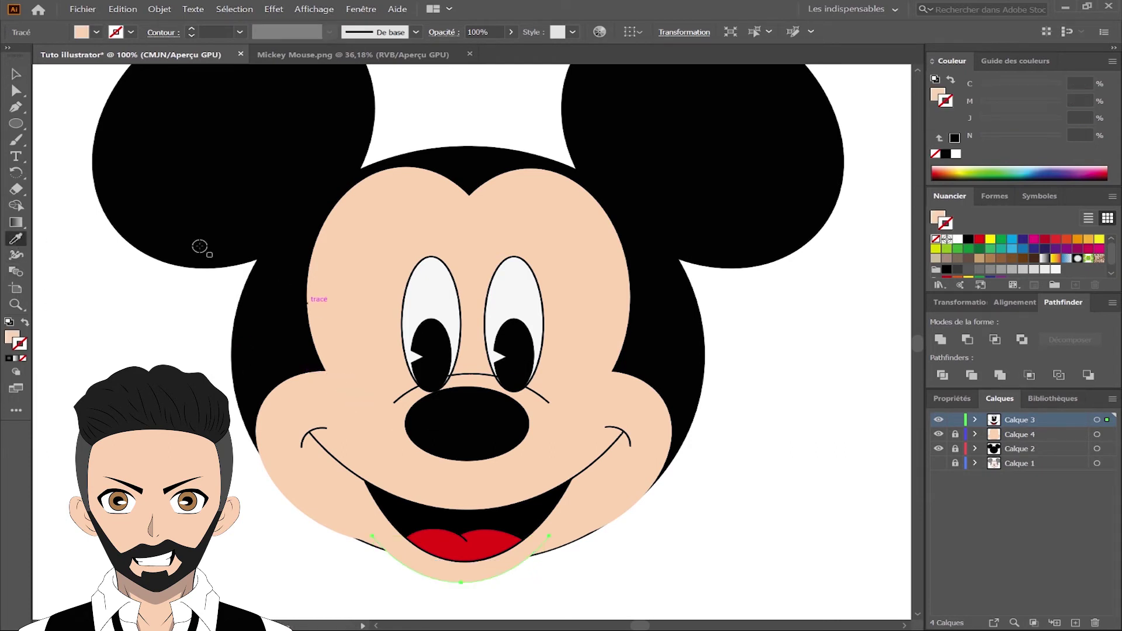
Apply the face's skin colour to the curve above the nose with the Eyedropper.
left_click(16, 74)
left_click(485, 376)
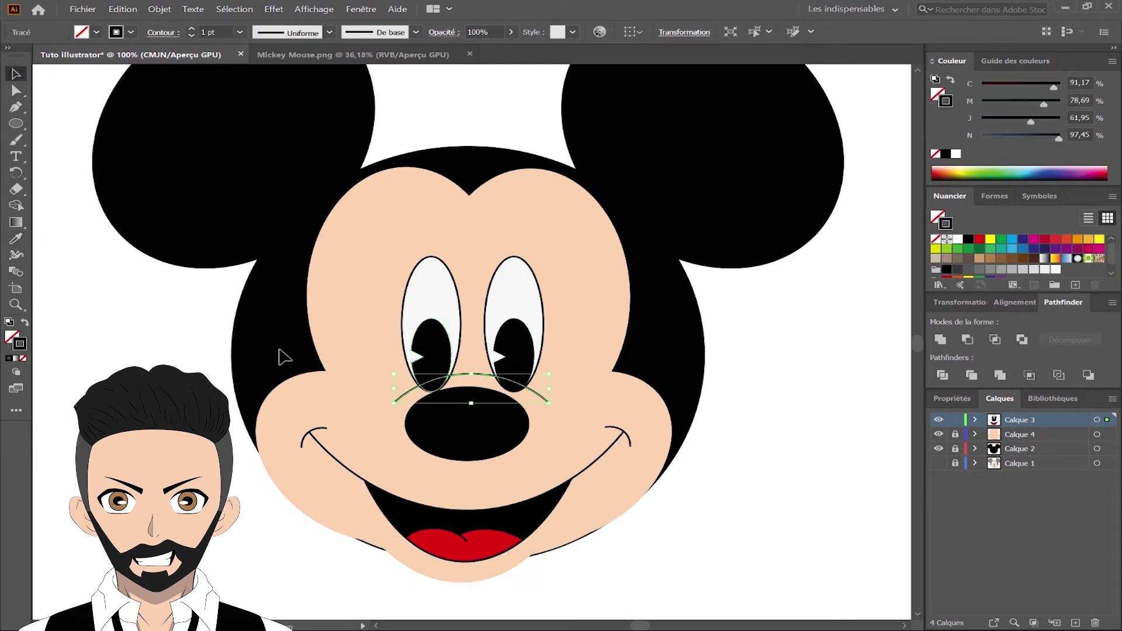
left_click(16, 239)
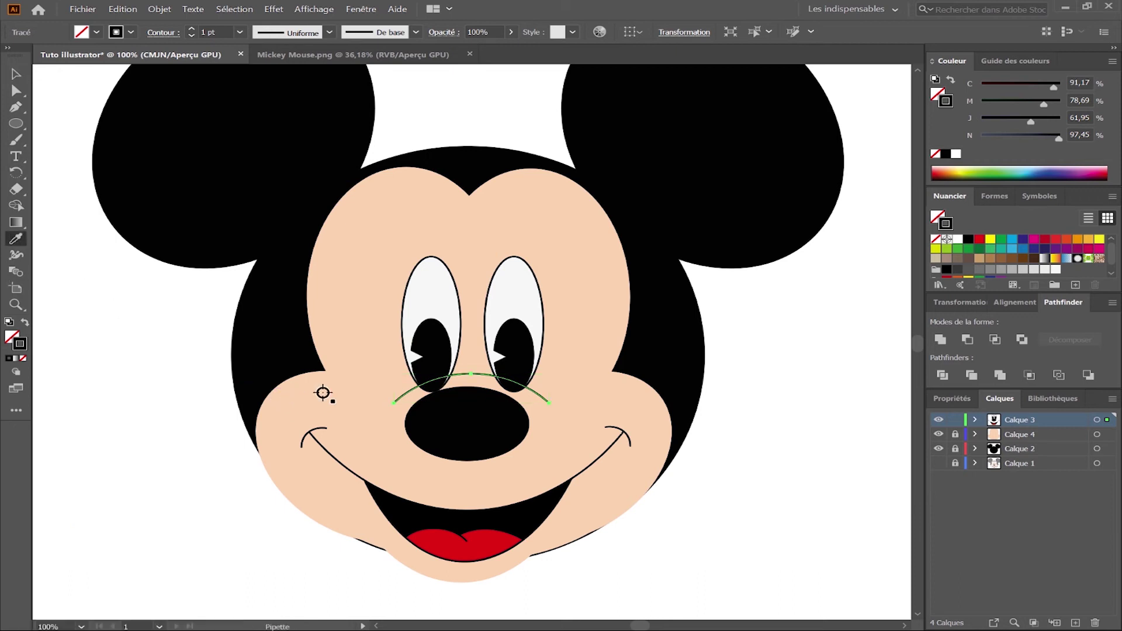
left_click(321, 393)
Give the curve above the nose and the chin curve a black stroke while keeping their skin fill.
left_click(14, 75)
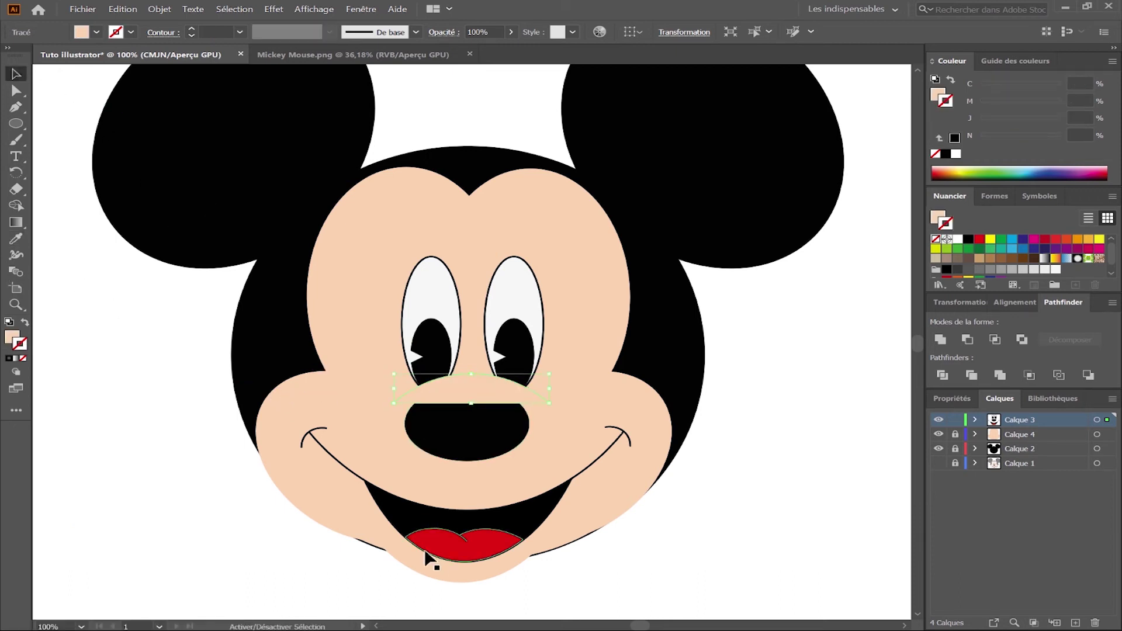
left_click(405, 562, "shift")
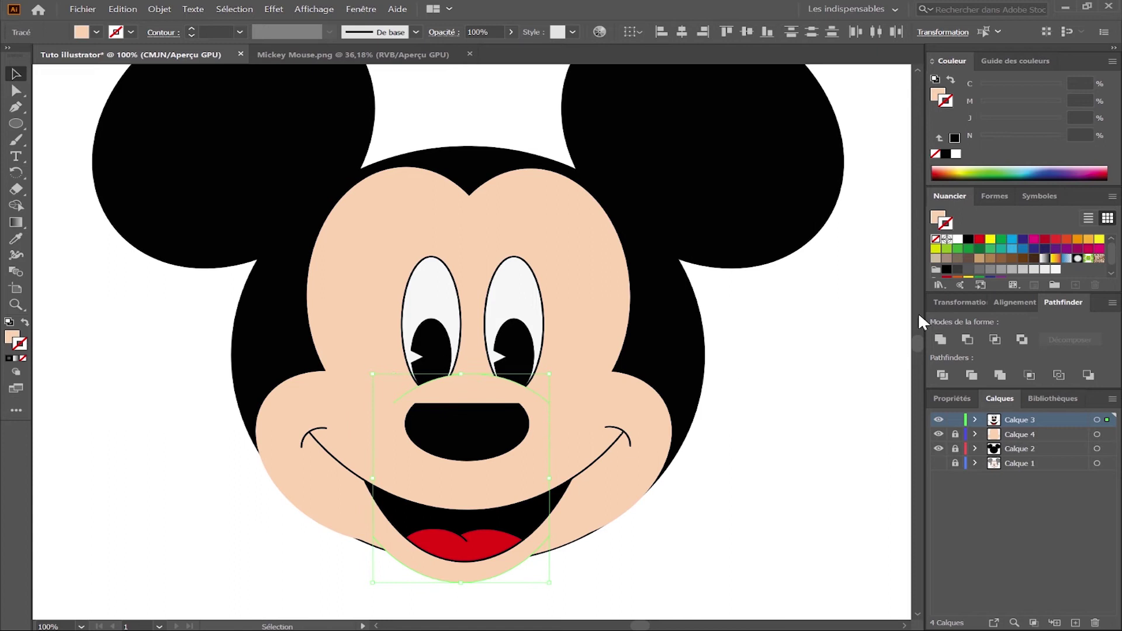
left_click(969, 239)
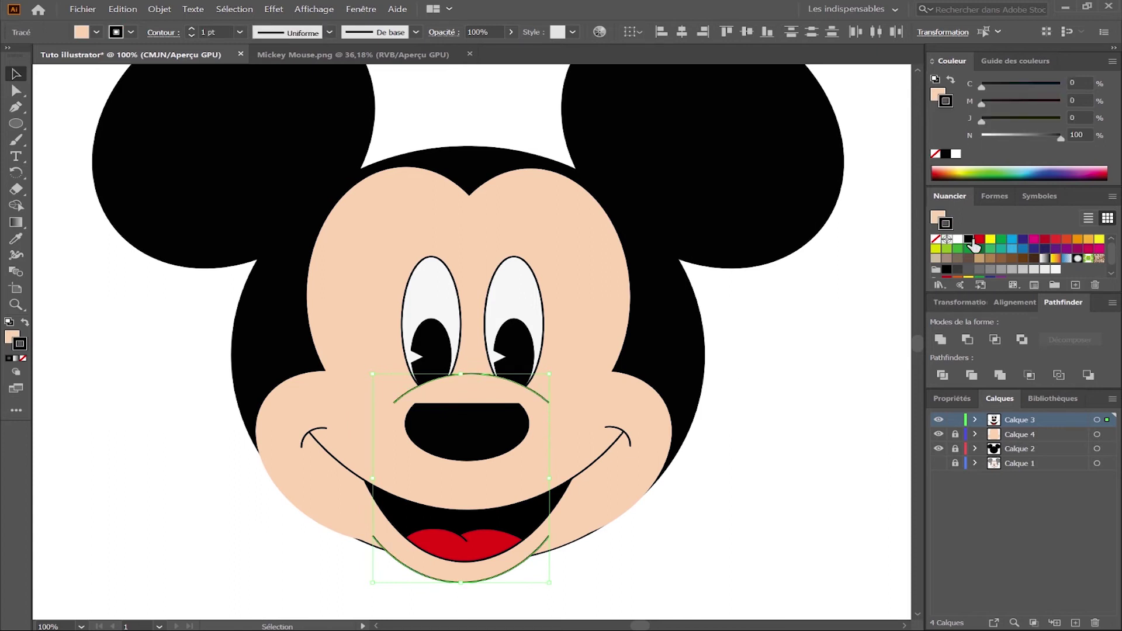
left_click(758, 498)
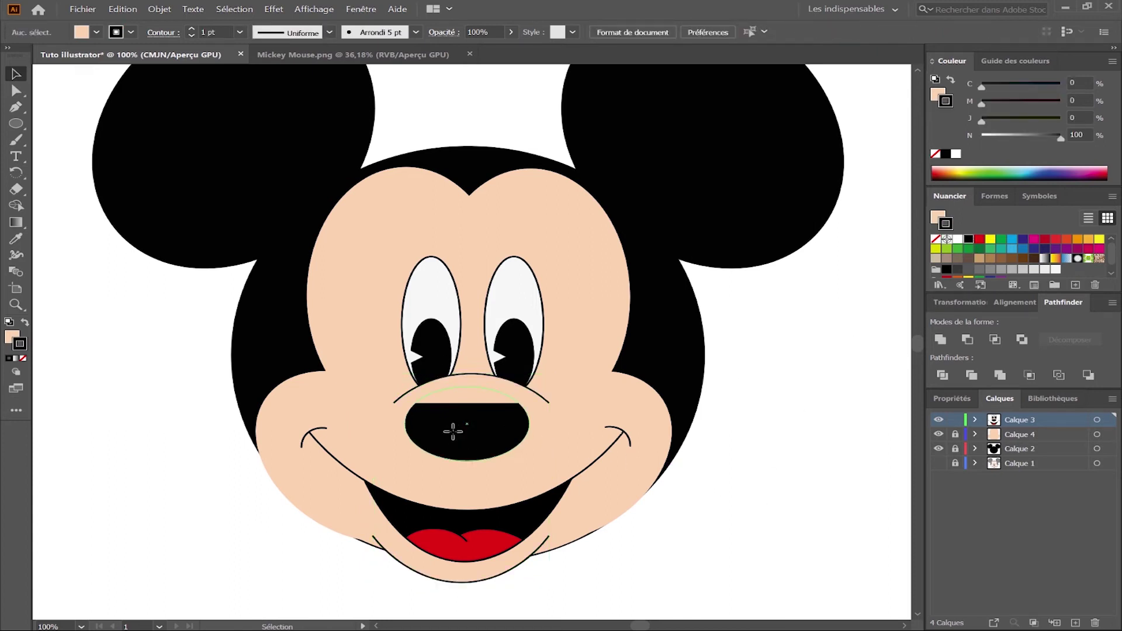
Try to bring the black nose ellipse to the front of the skin-coloured curve.
left_click(455, 433)
right_click(456, 440)
mouse_move(556, 367)
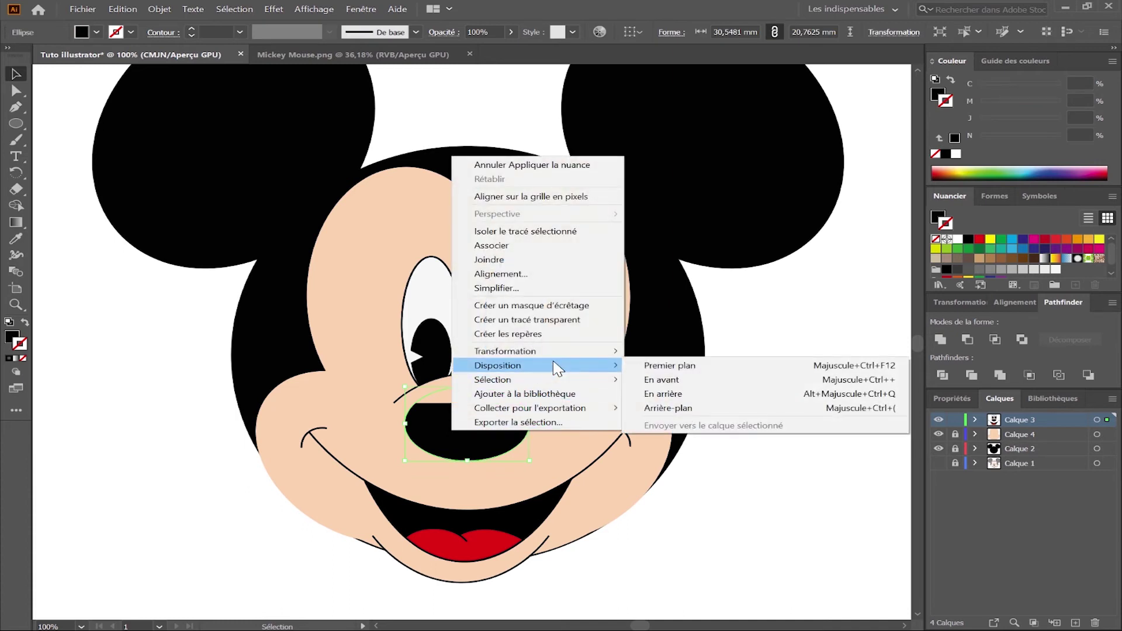
left_click(650, 367)
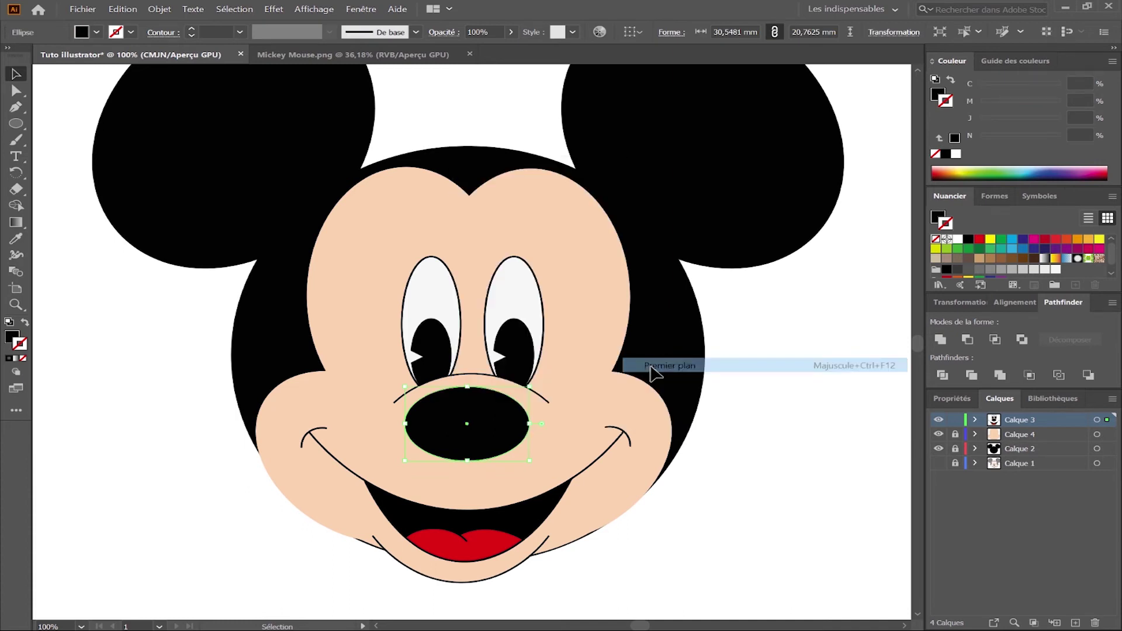
left_click(737, 455)
key("ctrl+z")
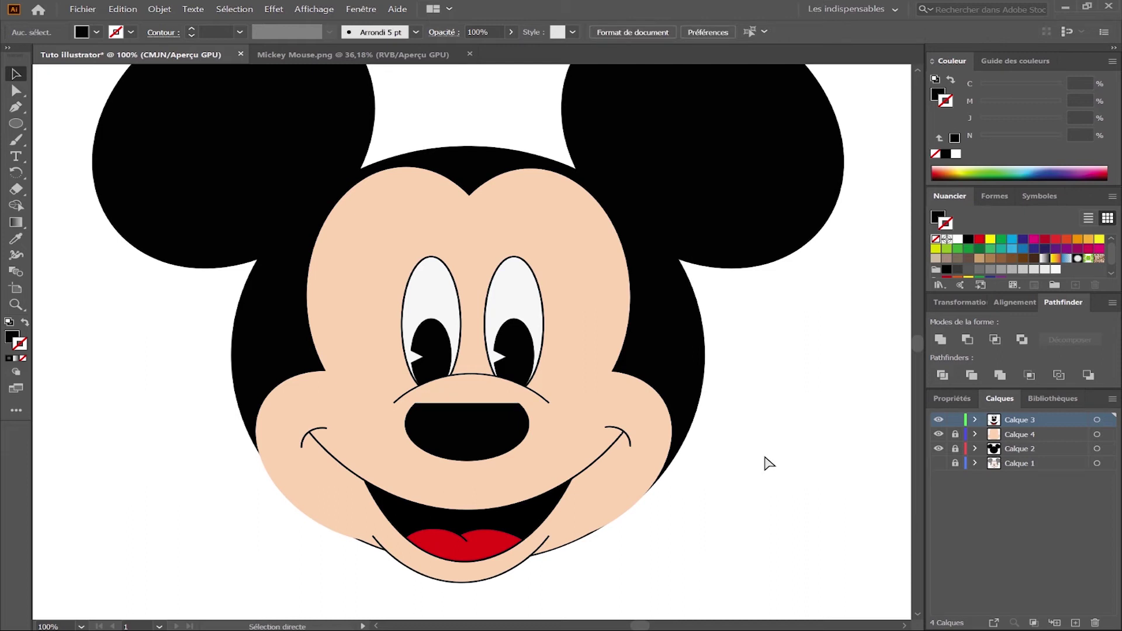
Send both eyes and the curve above the nose behind the black nose ellipse, to the back of their layer.
left_click(401, 384)
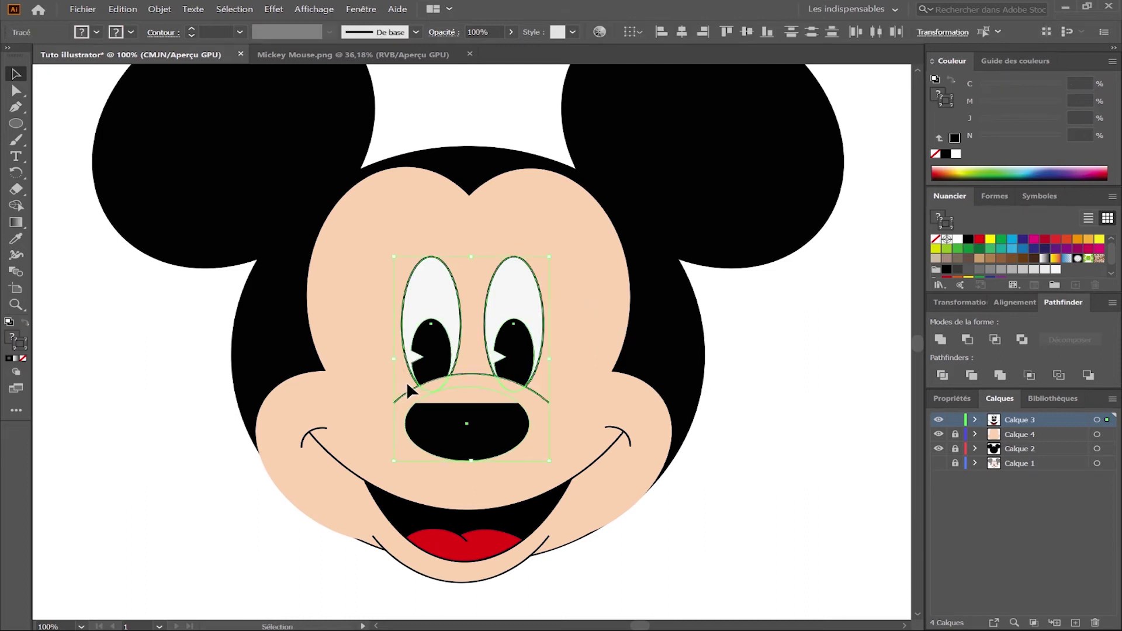
left_click(489, 443, "shift")
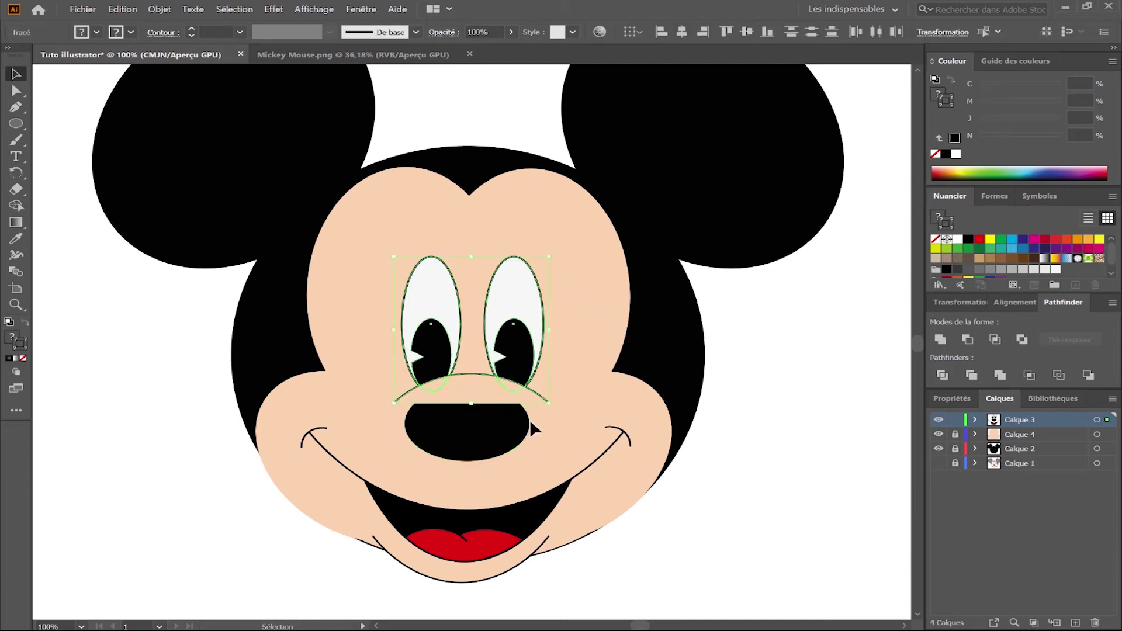
right_click(481, 378)
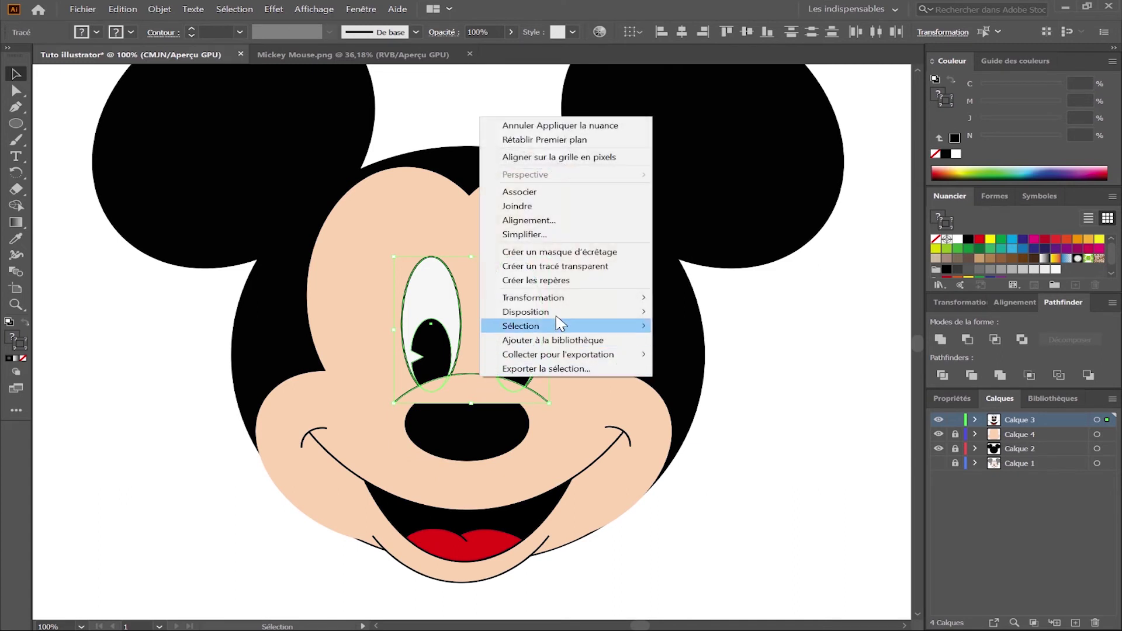
mouse_move(633, 314)
left_click(690, 355)
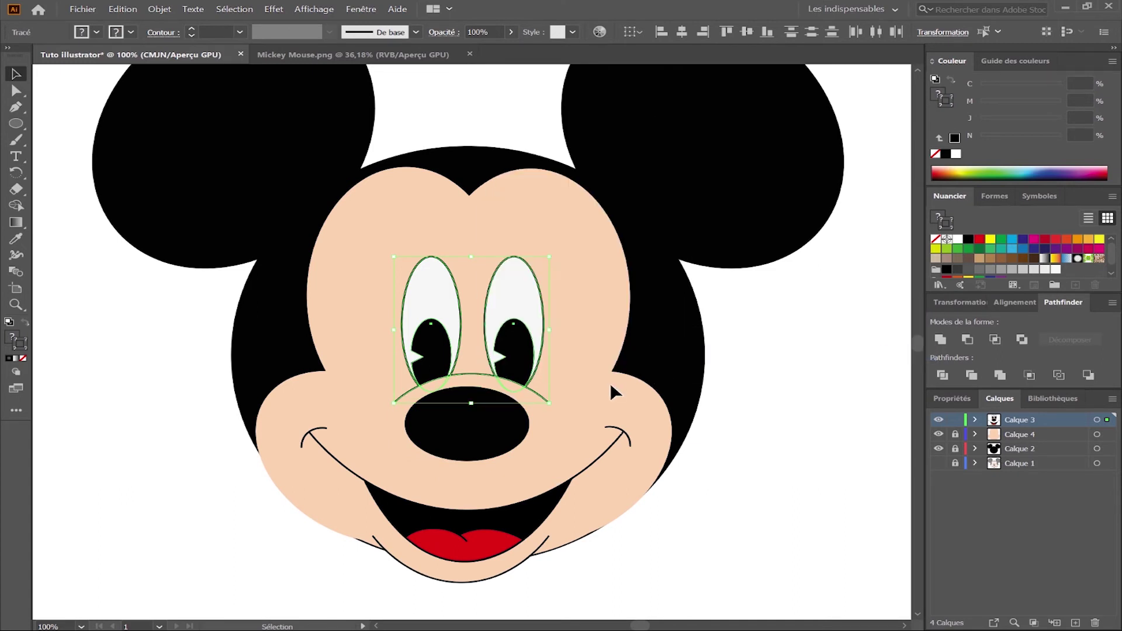
left_click(604, 397)
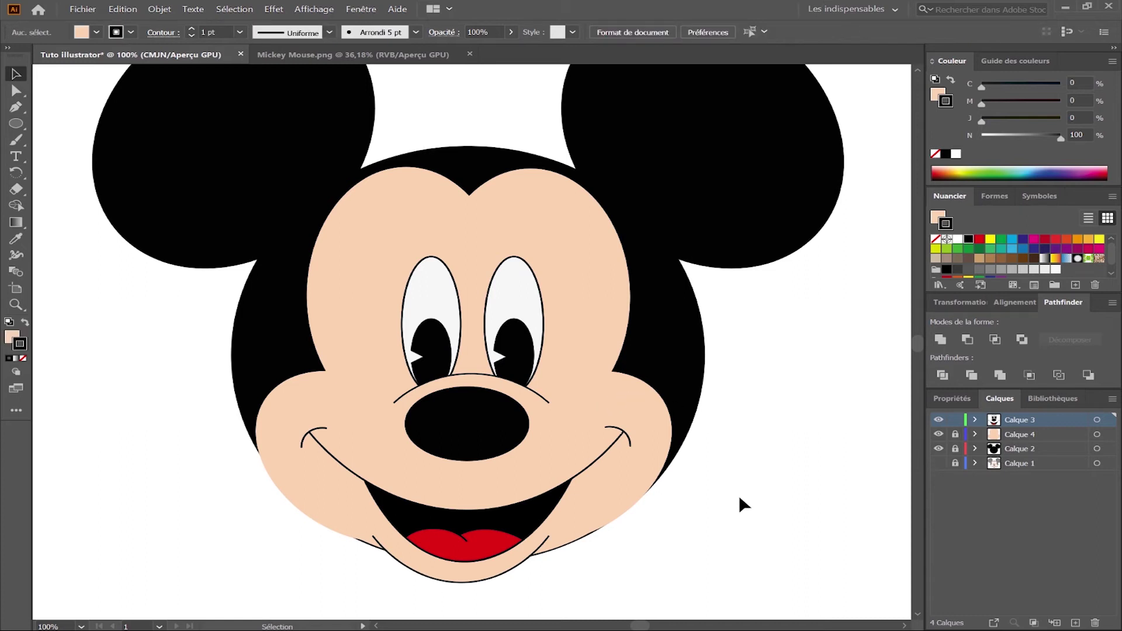
Lock Calque 3 and unite the forehead shape, muzzle and both cheek ellipses on Calque 4 into one face shape.
left_click(1017, 435)
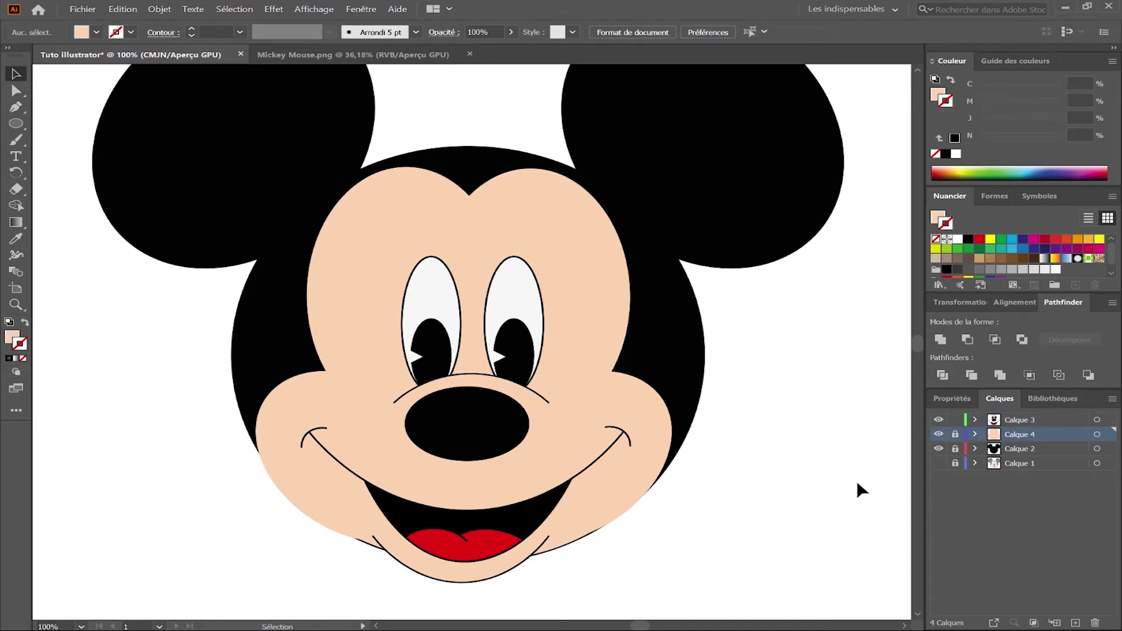
left_click(955, 420)
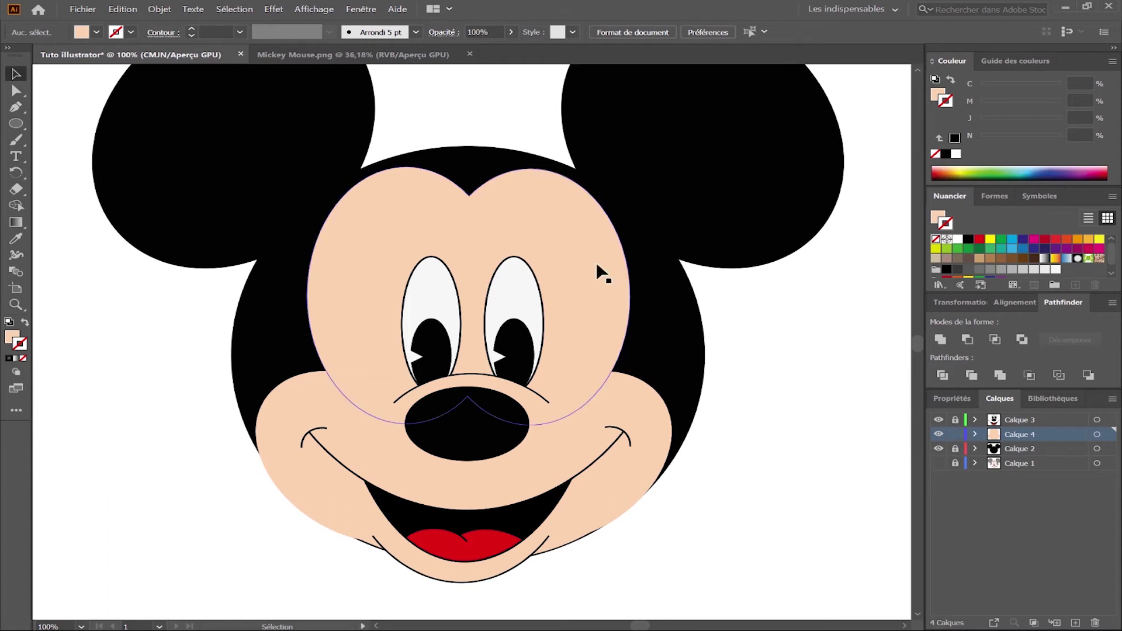
left_click(560, 281)
left_click(293, 405, "shift")
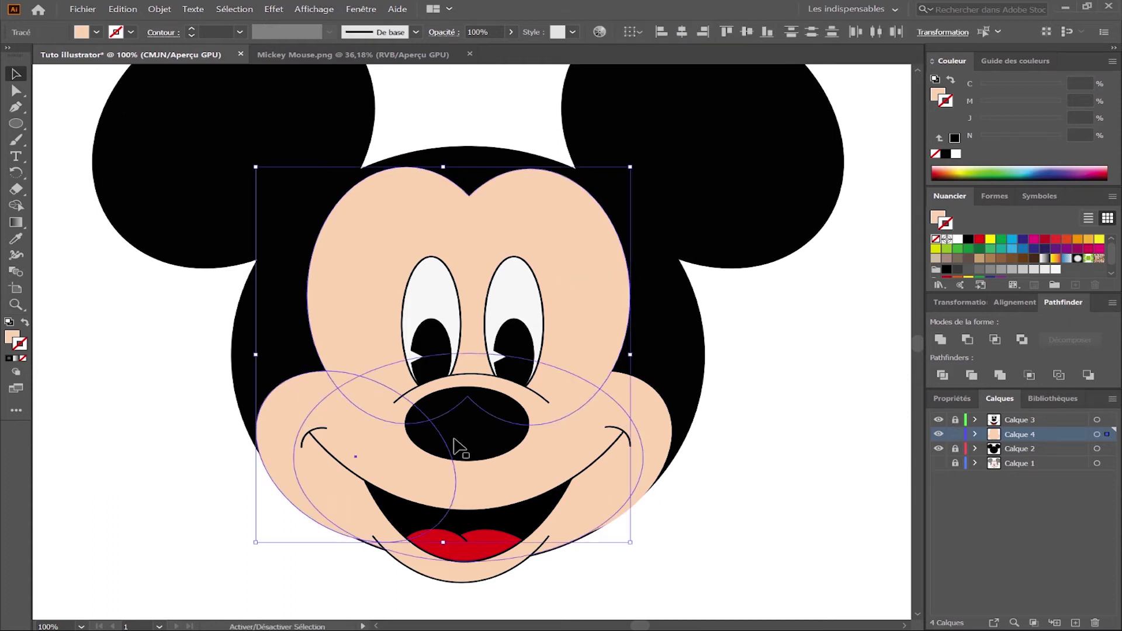
left_click(485, 474, "shift")
left_click(463, 481, "shift")
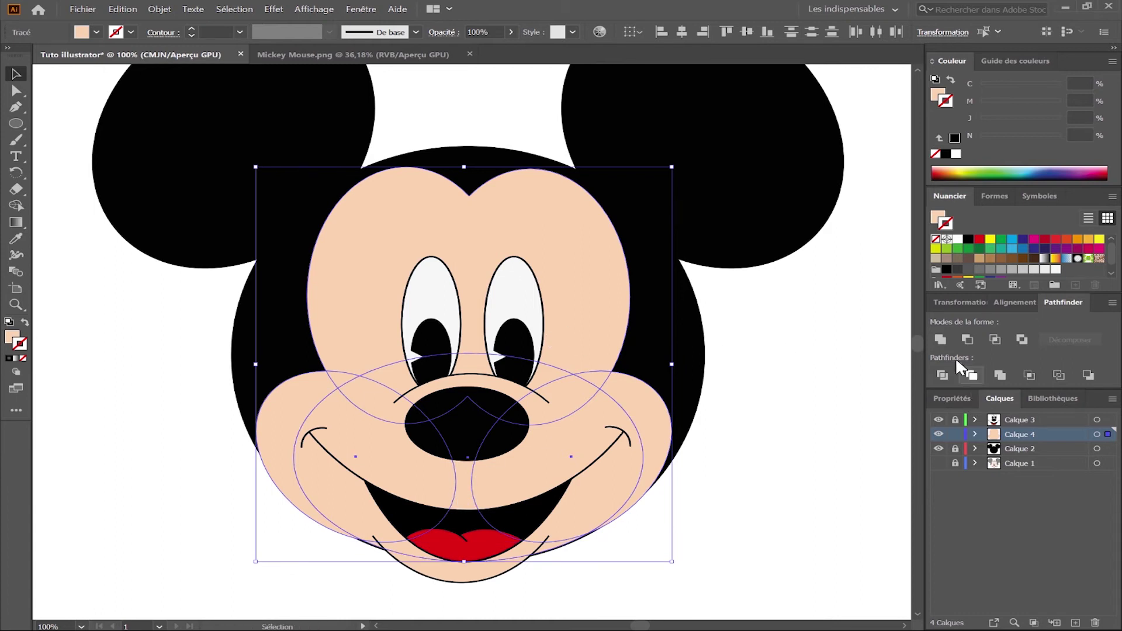
left_click(940, 340)
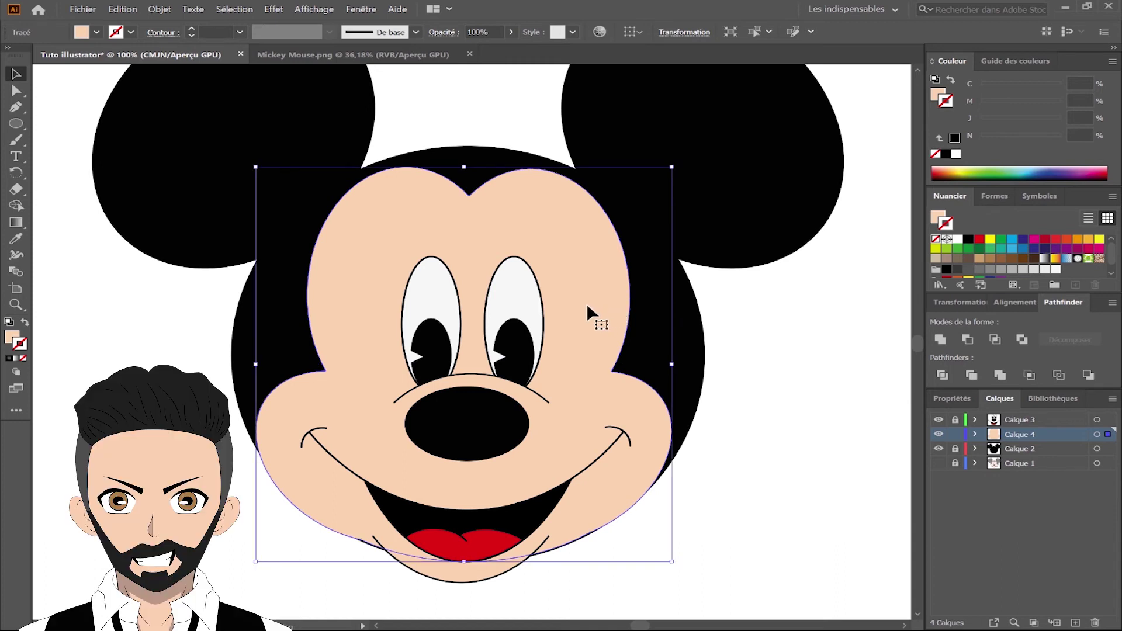
Duplicate the united face shape, colour the copy black like the ears and send it to the back of Calque 4.
left_click_drag(581, 306, 766, 312)
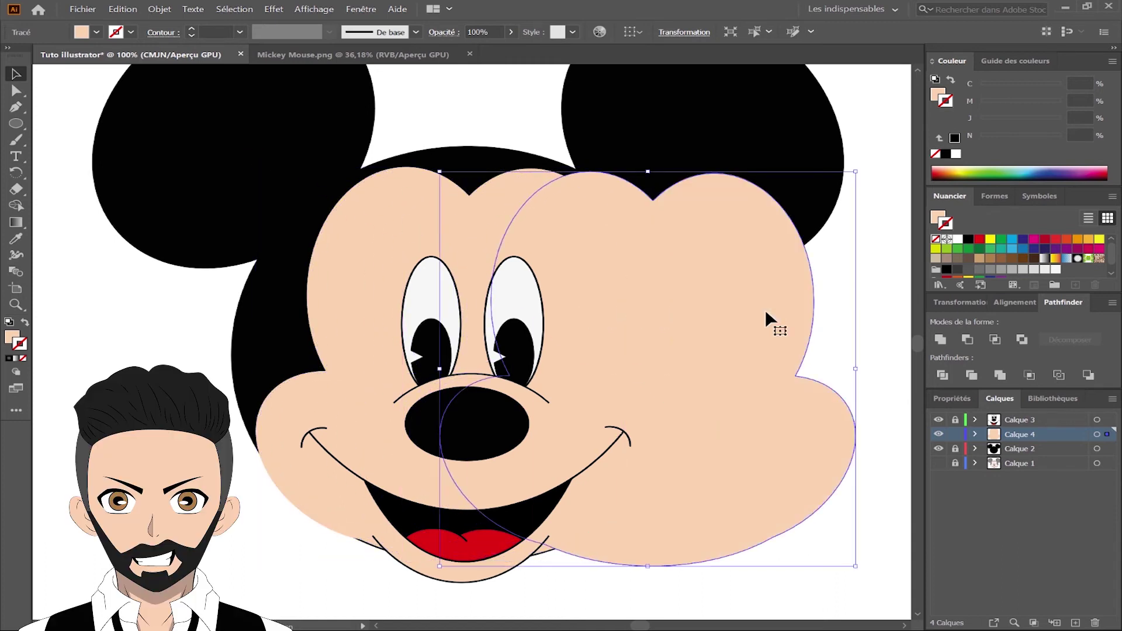
left_click(17, 239)
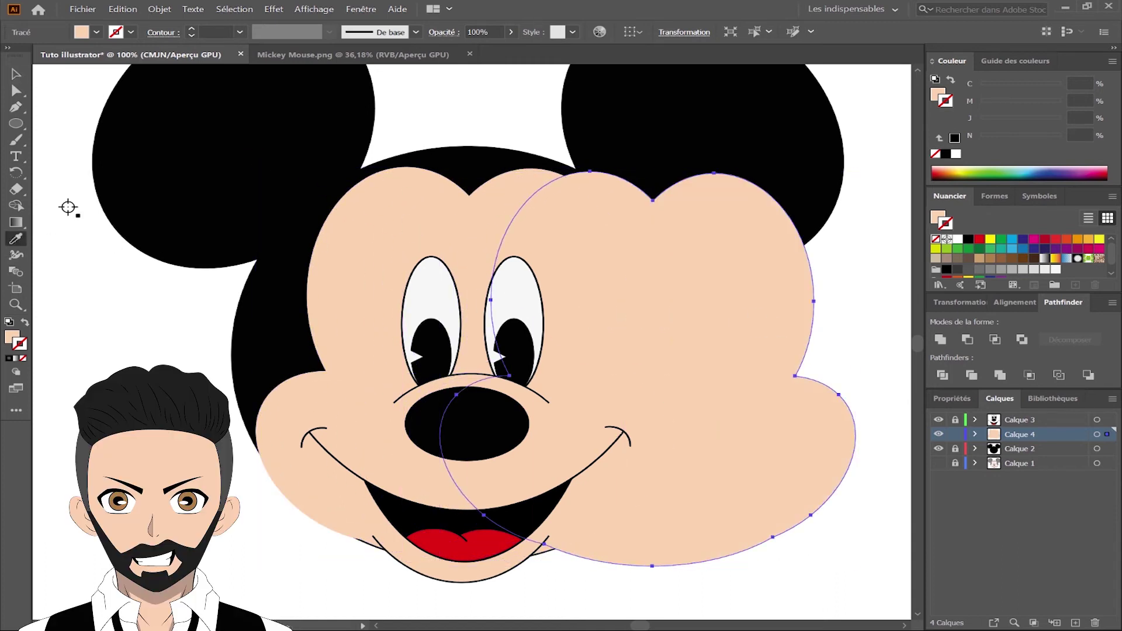
left_click(148, 175)
left_click(16, 74)
right_click(668, 324)
mouse_move(764, 534)
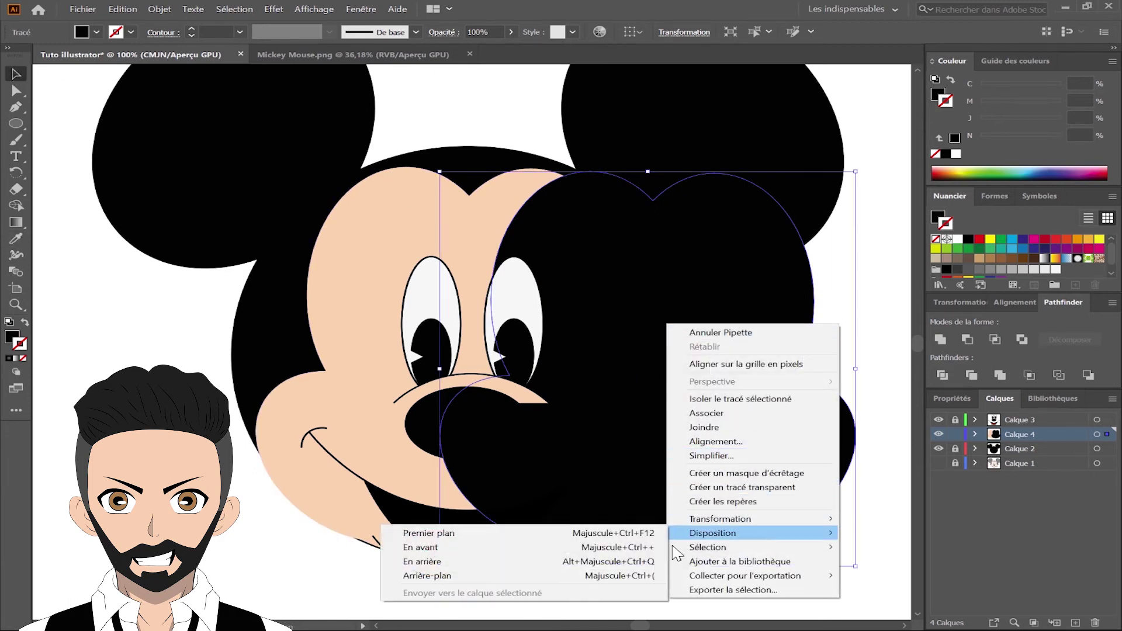
left_click(570, 575)
Move the black copy behind the face, show the reference layer Calque 1 and nudge the copy right and down.
left_click_drag(760, 382, 577, 379)
left_click(939, 463)
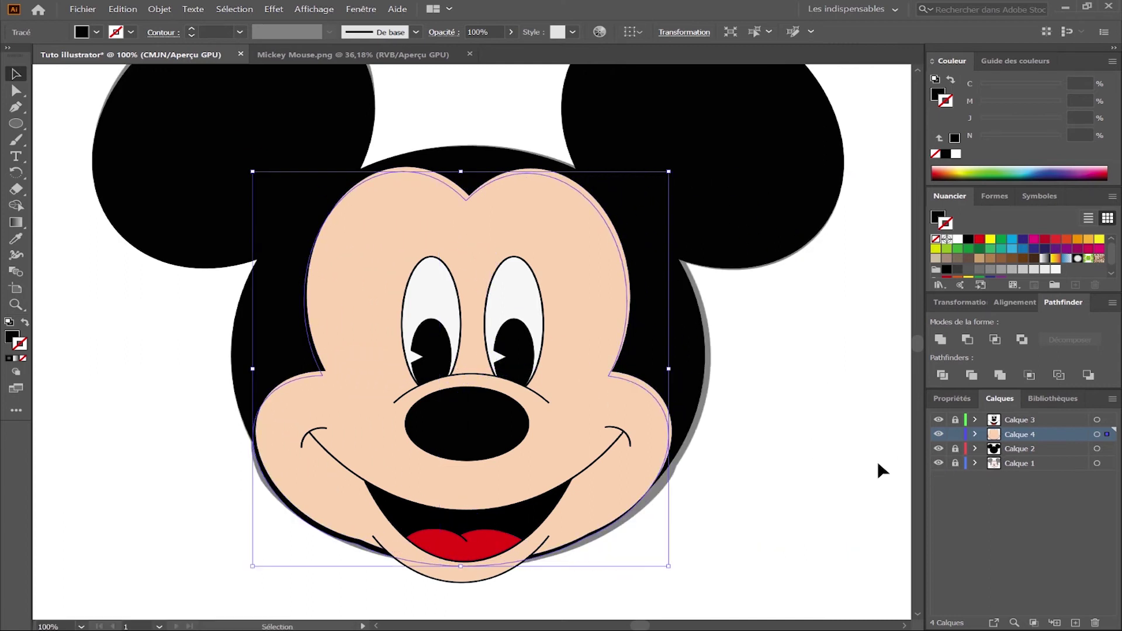
key("Right")
key("Right")
key("Right")
key("Down")
key("Down")
key("Down")
key("Down")
key("Right")
key("Right")
key("Right")
key("Right")
key("Right")
key("Right")
key("Right")
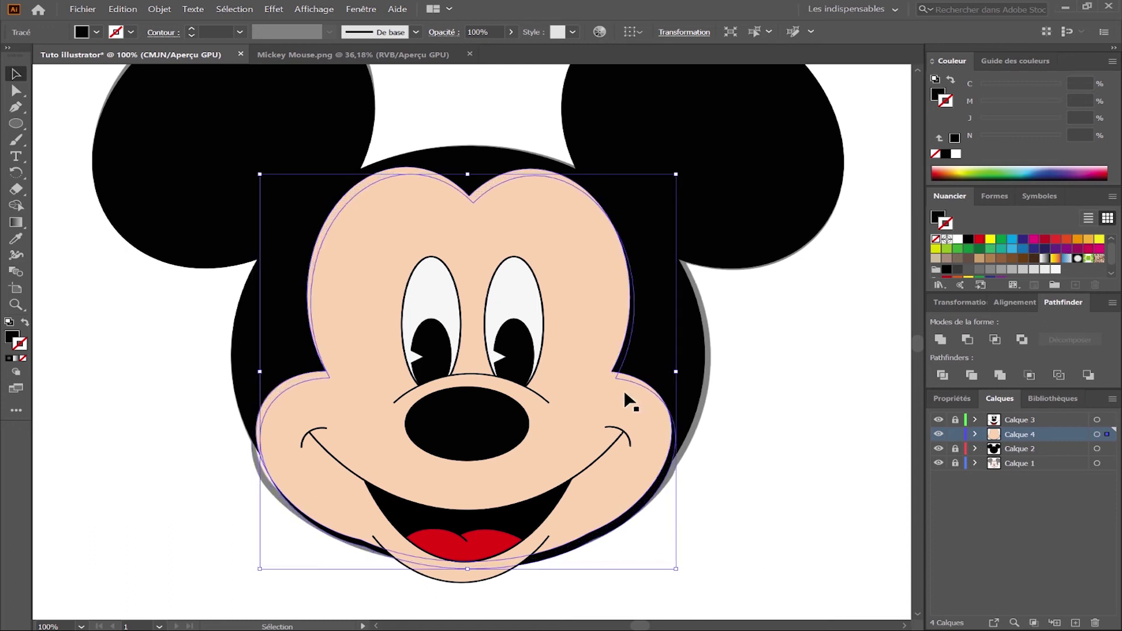
Widen the black copy on both sides and nudge it left so it forms a black border around the cheeks.
left_click_drag(258, 375, 247, 373)
left_click_drag(678, 375, 684, 371)
key("Left")
key("Left")
key("Left")
key("Left")
key("Left")
key("Left")
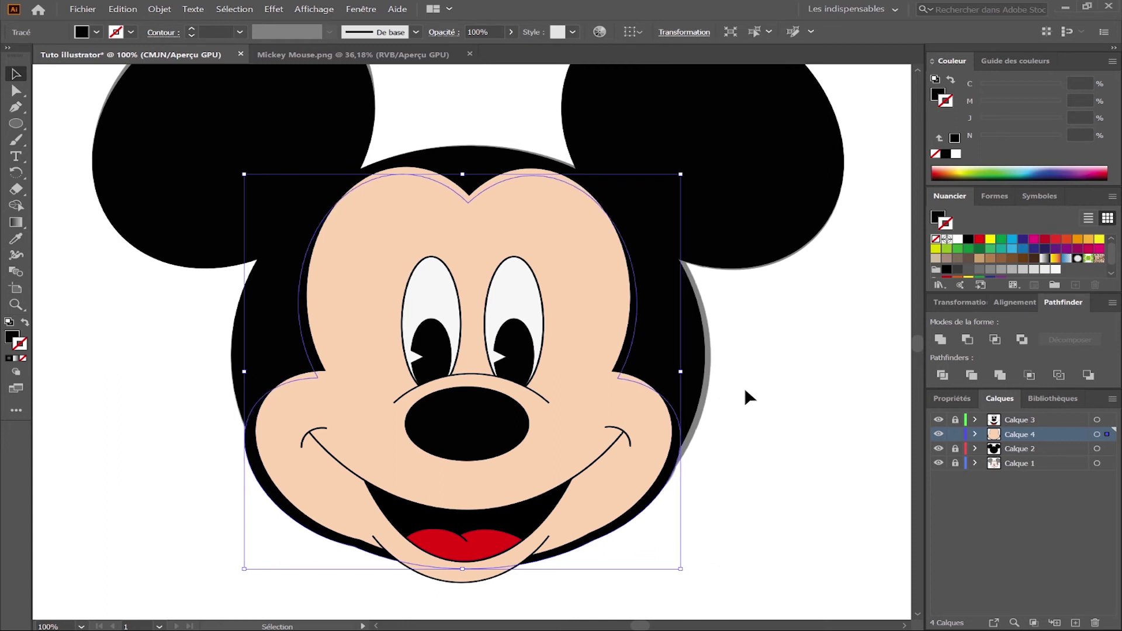
left_click(745, 388)
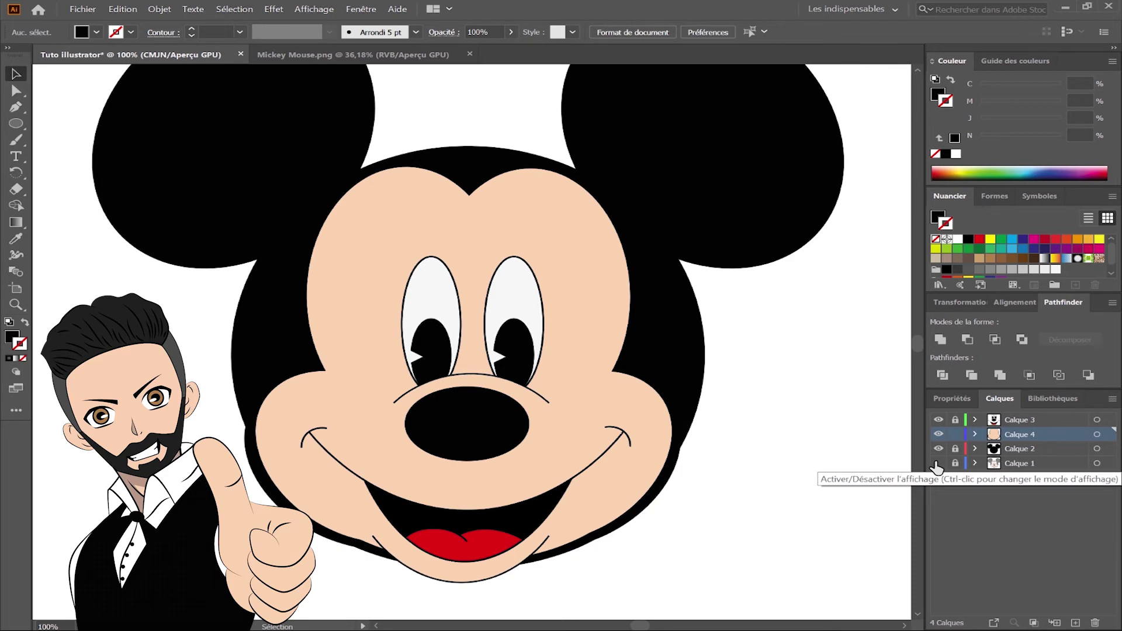
Unlock Calque 3 and give all its outlines except the nose the lens-shaped tapered width profile at 2 pt.
scroll(853, 457, "down", 2)
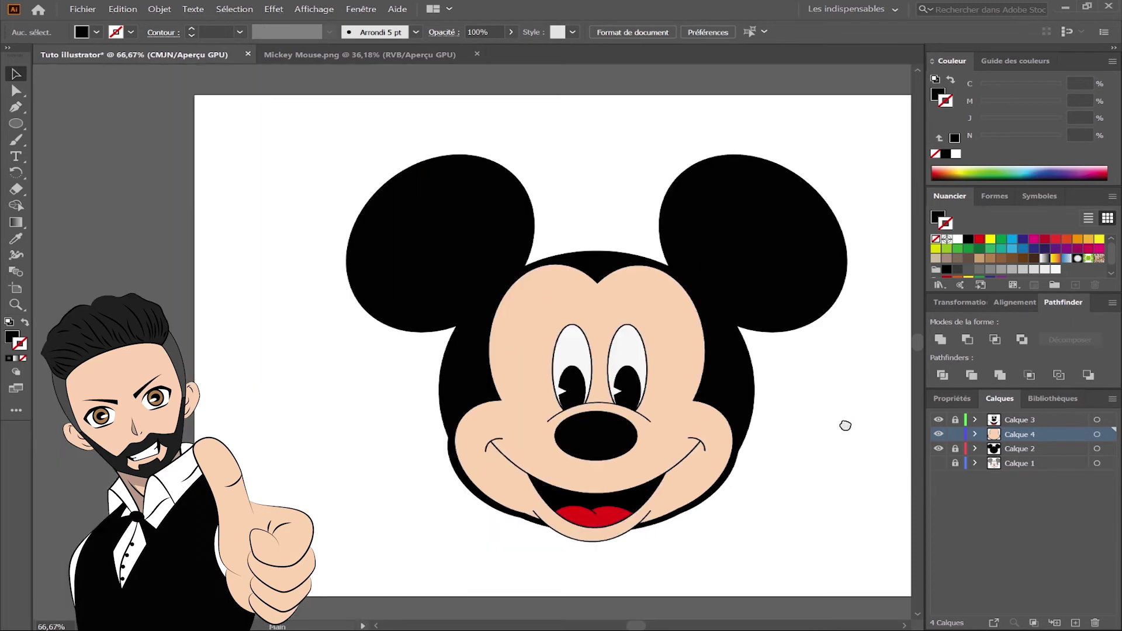
scroll(845, 424, "up", 1)
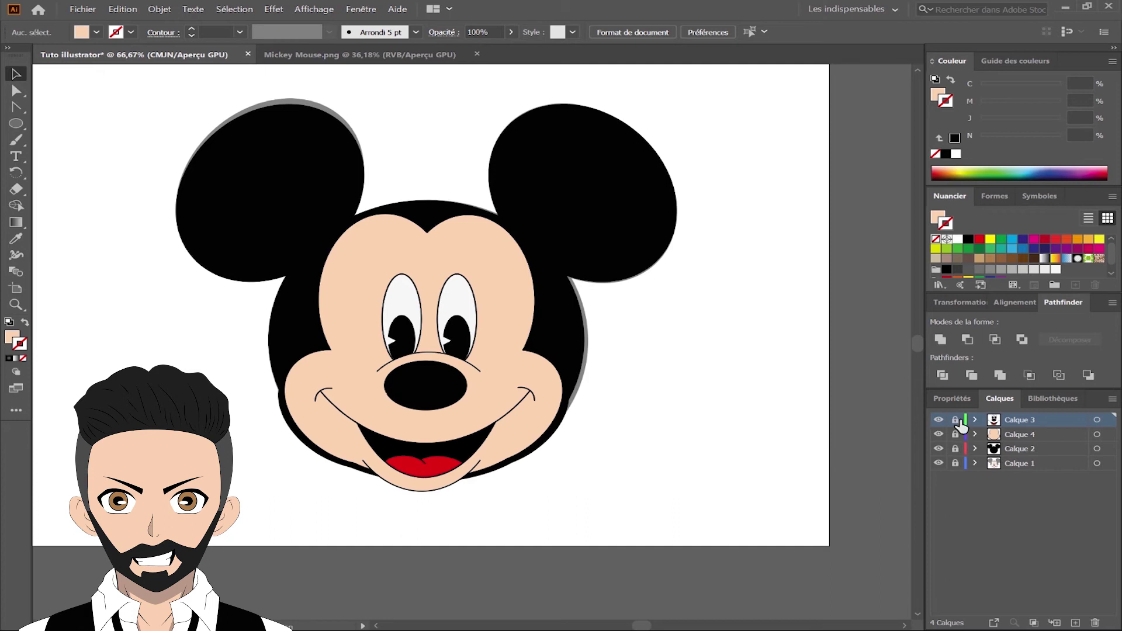
left_click(955, 420)
left_click_drag(700, 157, 293, 458)
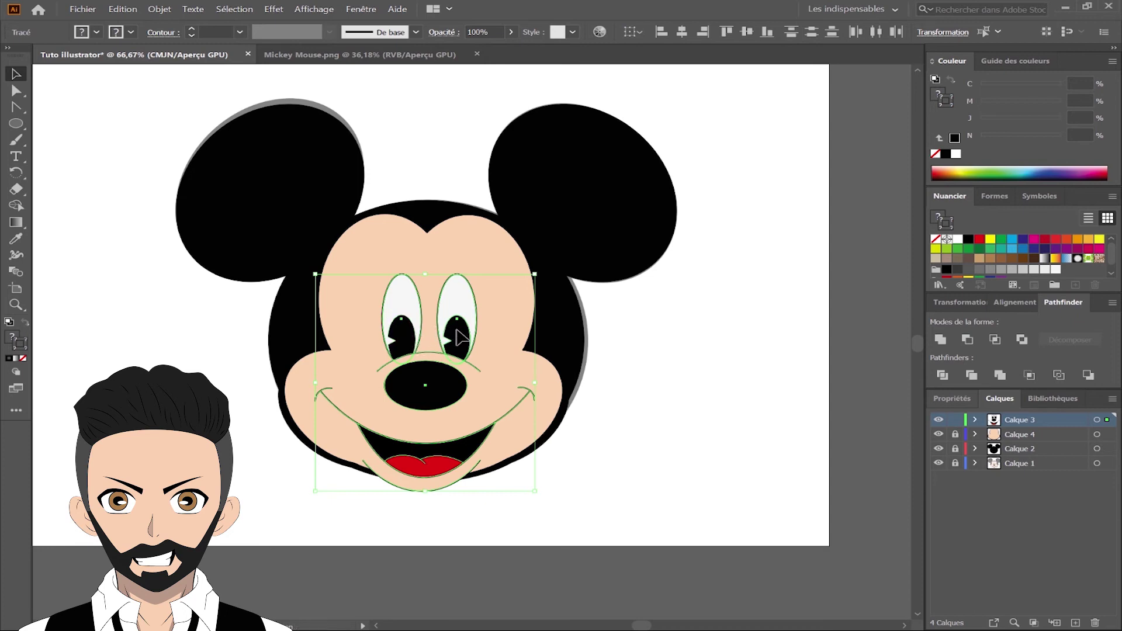
left_click(444, 393, "shift")
left_click(286, 33)
left_click(297, 71)
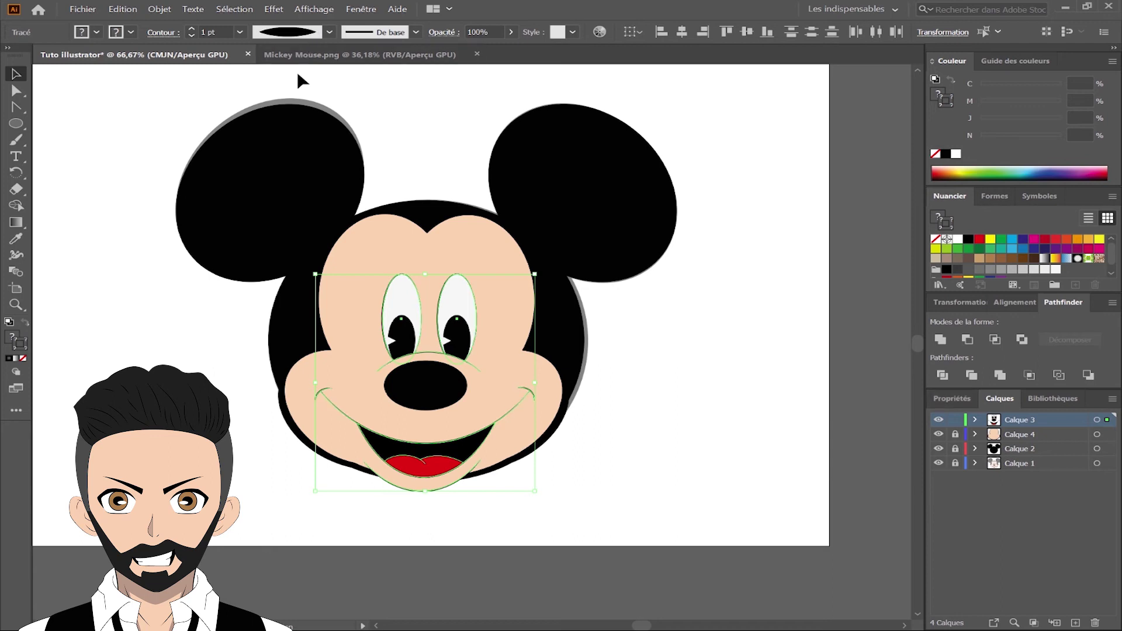
left_click(191, 29)
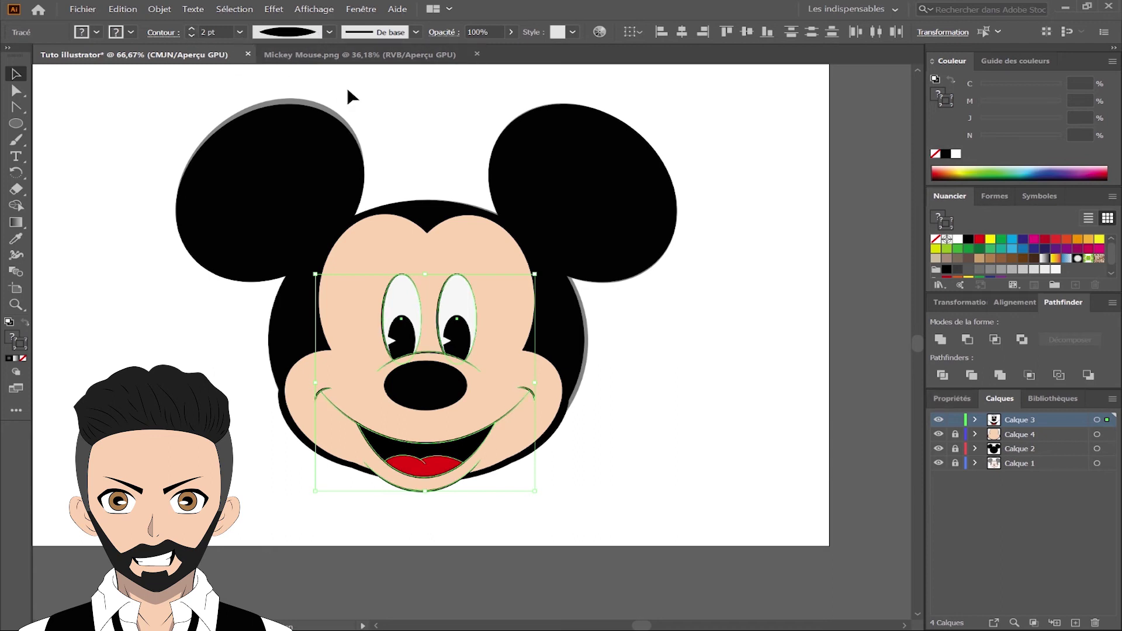
left_click(384, 114)
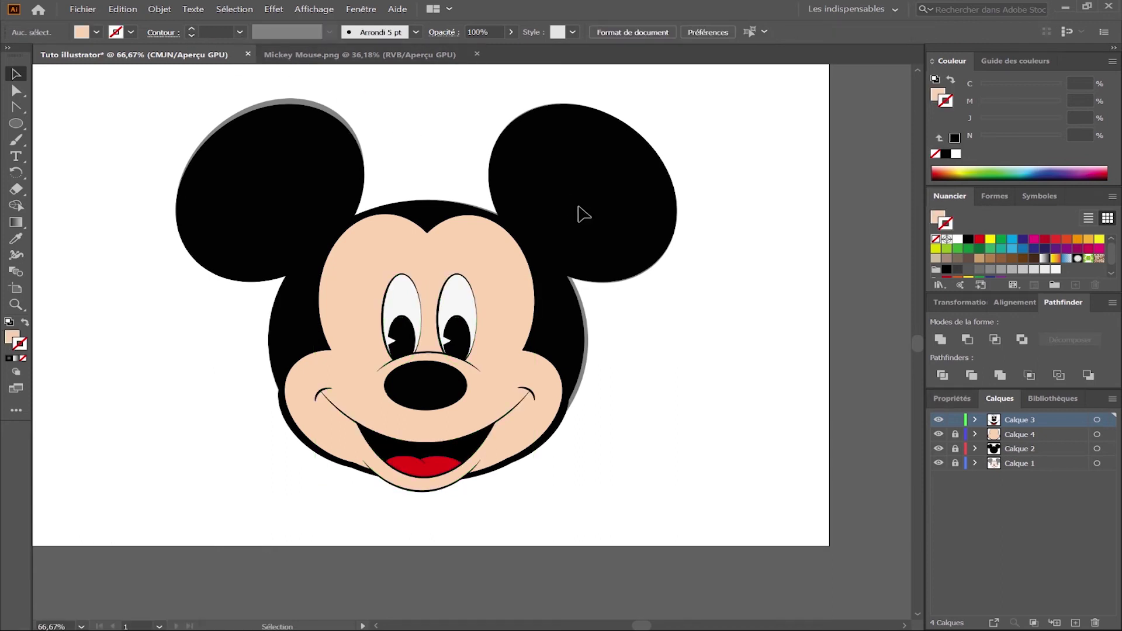
Smooth the anchor points along both lower cheeks of the skin-coloured face shape in Calque 4 with the Anchor Point tool.
key("ctrl+plus")
left_click_drag(19, 103, 38, 116)
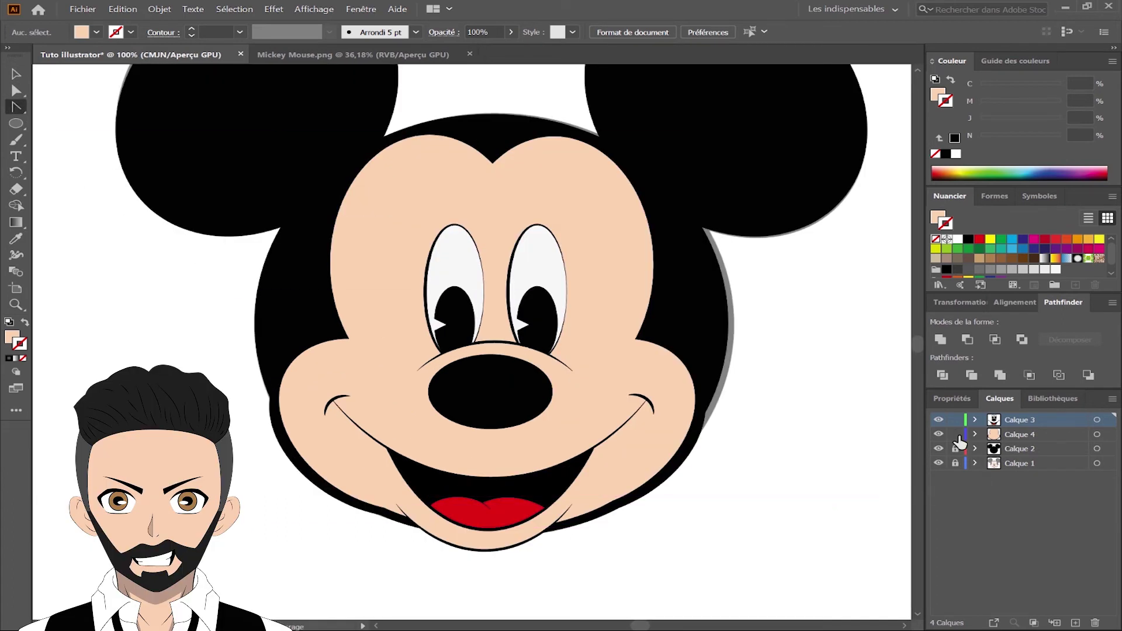
left_click(1018, 436)
left_click(492, 529)
left_click(450, 530)
left_click(376, 508)
left_click(343, 493)
left_click(324, 479)
left_click_drag(391, 507, 404, 519)
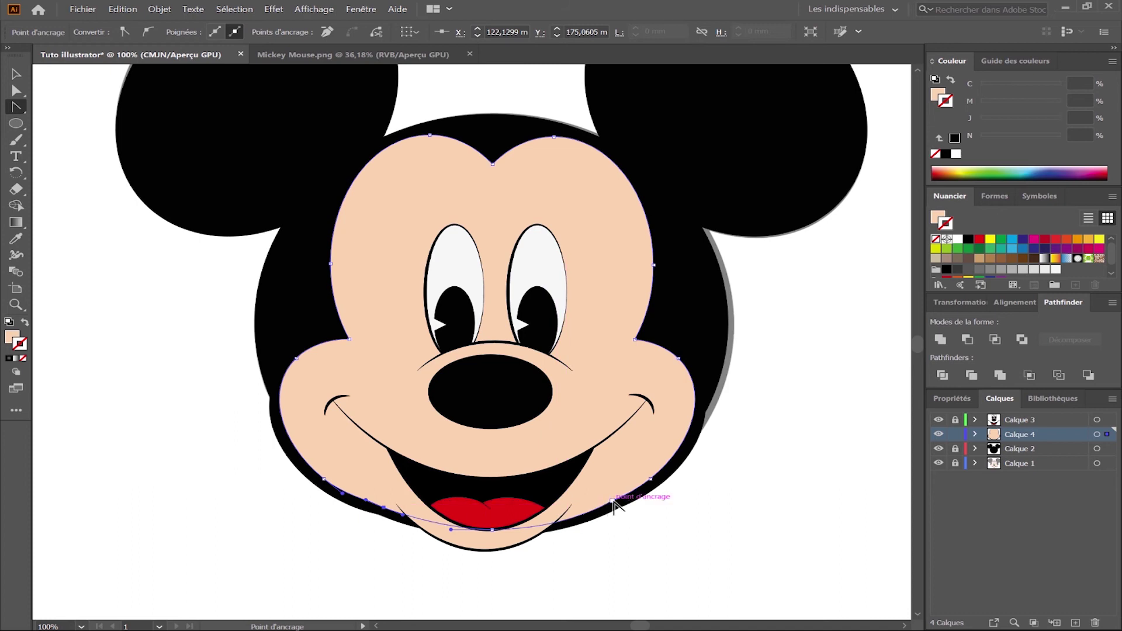
mouse_move(619, 504)
left_mouse_down()
mouse_move(607, 508)
mouse_move(632, 496)
left_mouse_up()
left_click(16, 74)
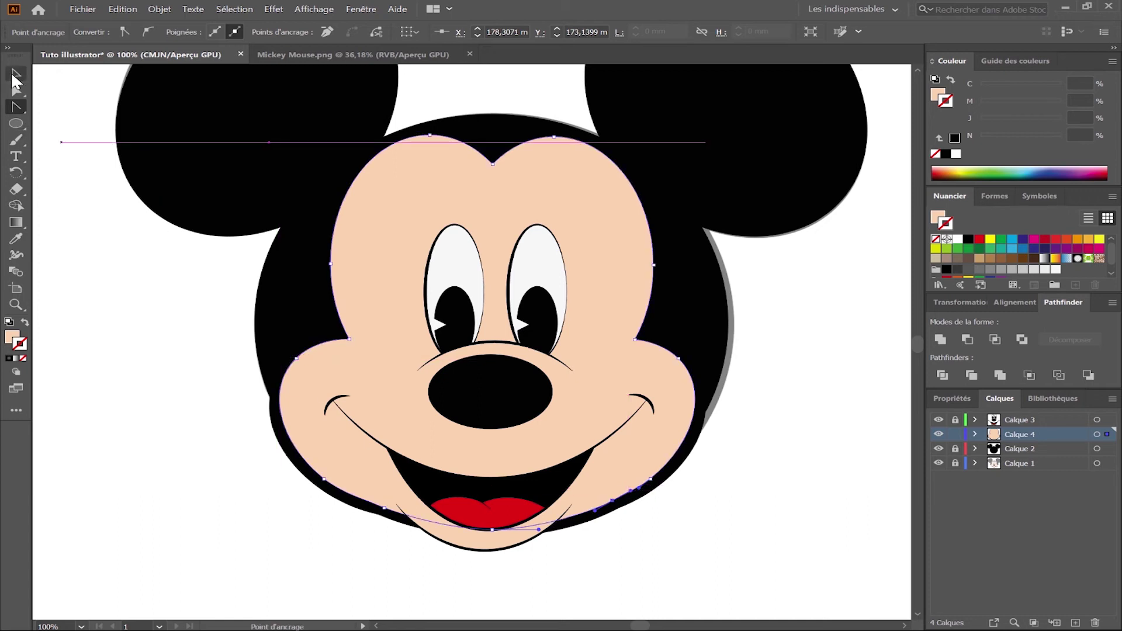
left_click(203, 436)
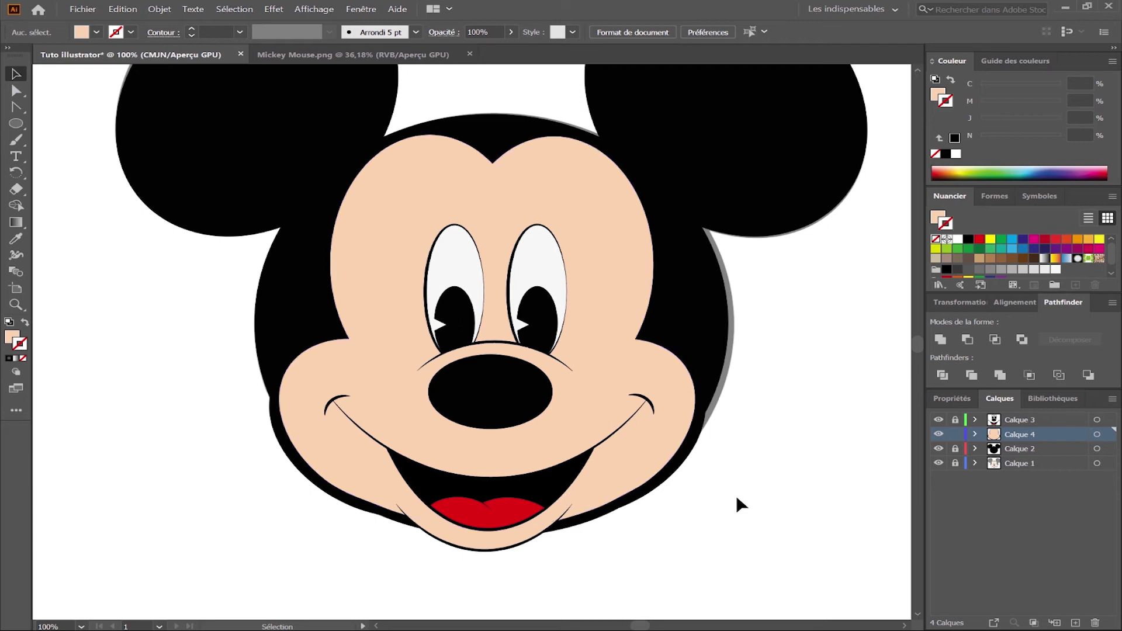
Smooth the matching lower-cheek anchor points on both sides of the black border shape behind the face.
left_click(16, 107)
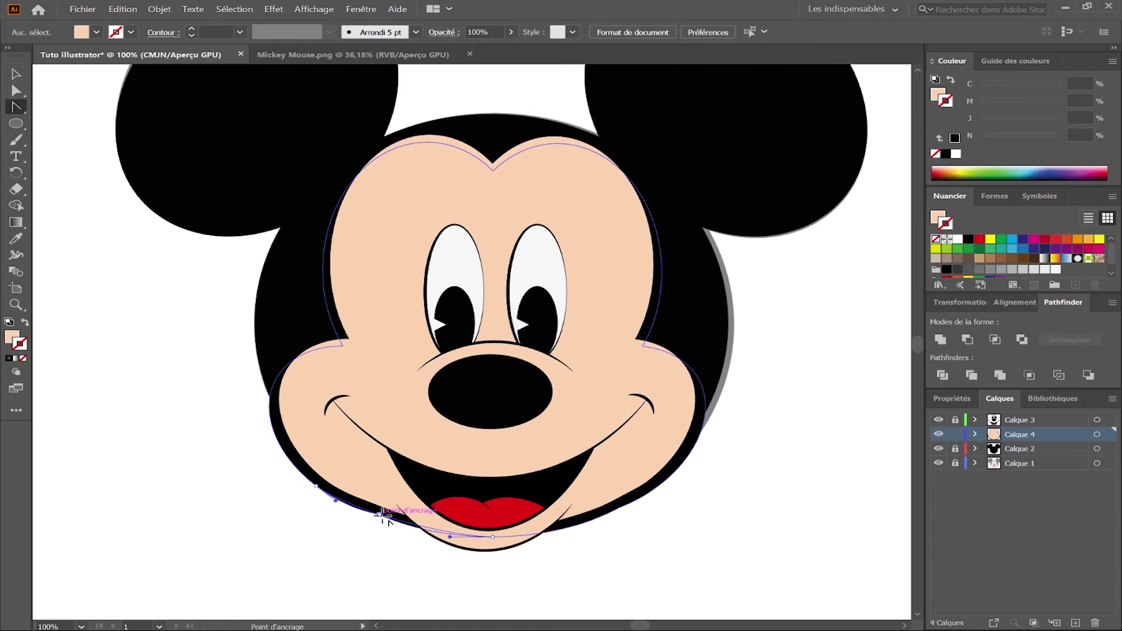
left_click(382, 514)
left_click(395, 521)
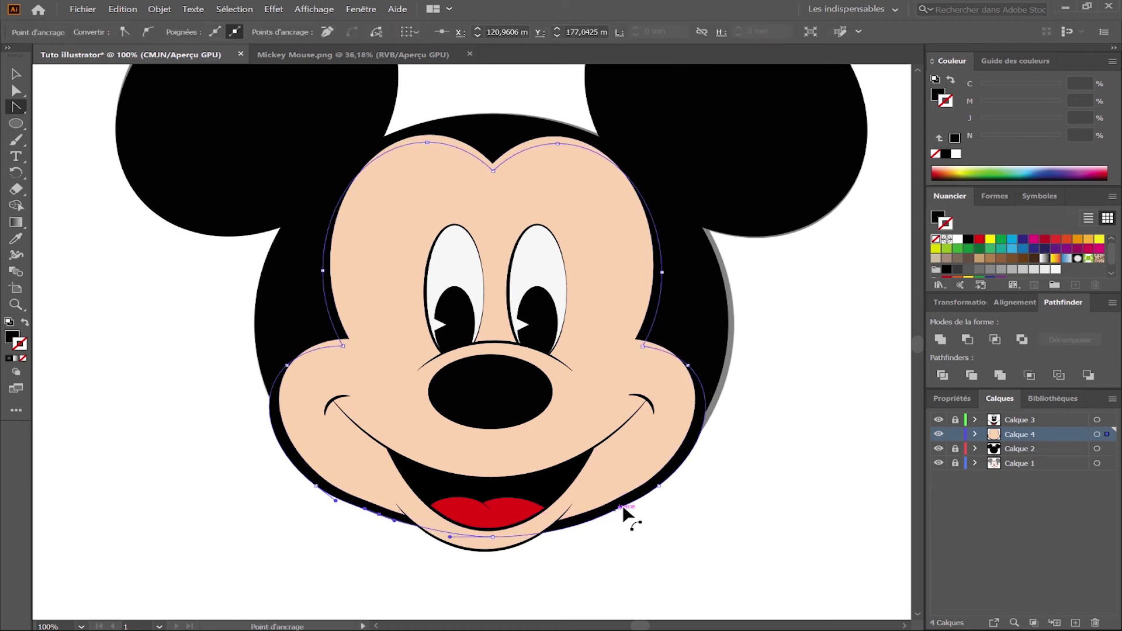
left_click_drag(621, 507, 639, 501)
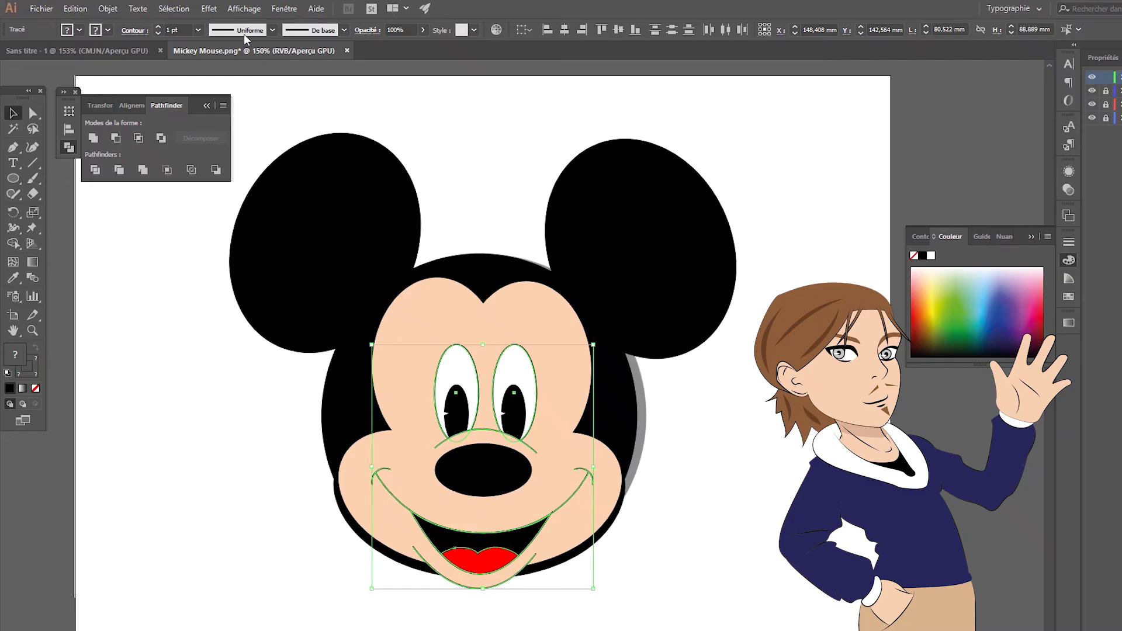
In the Mickey Mouse.png document, give the selected eye, nose-line and mouth outlines the lens-shaped tapered width profile.
left_click(246, 35)
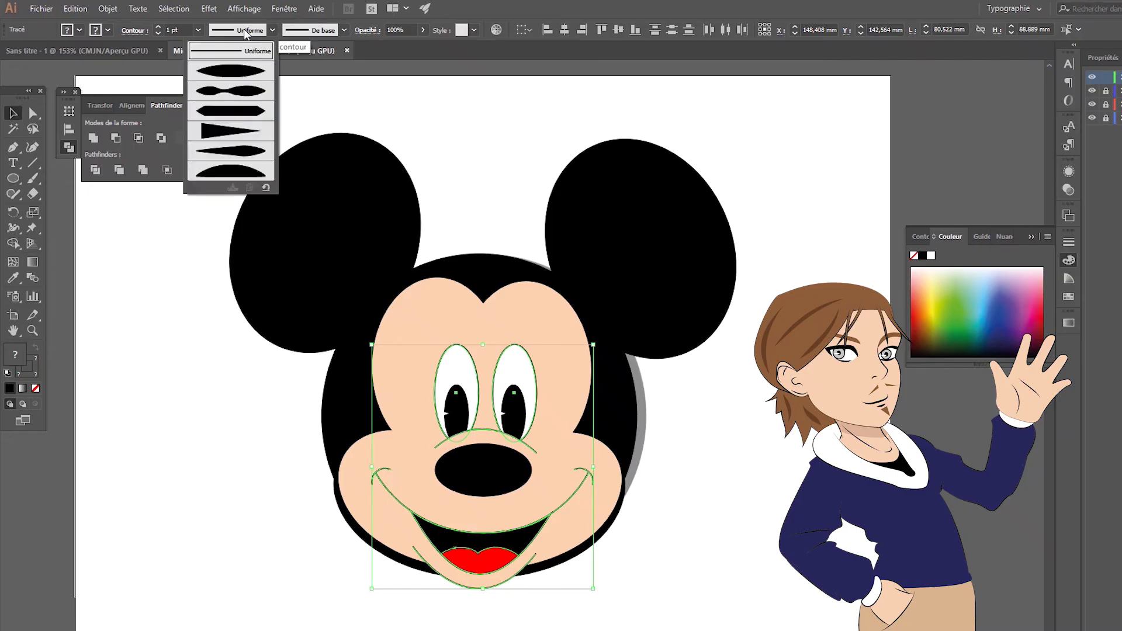
left_click(217, 70)
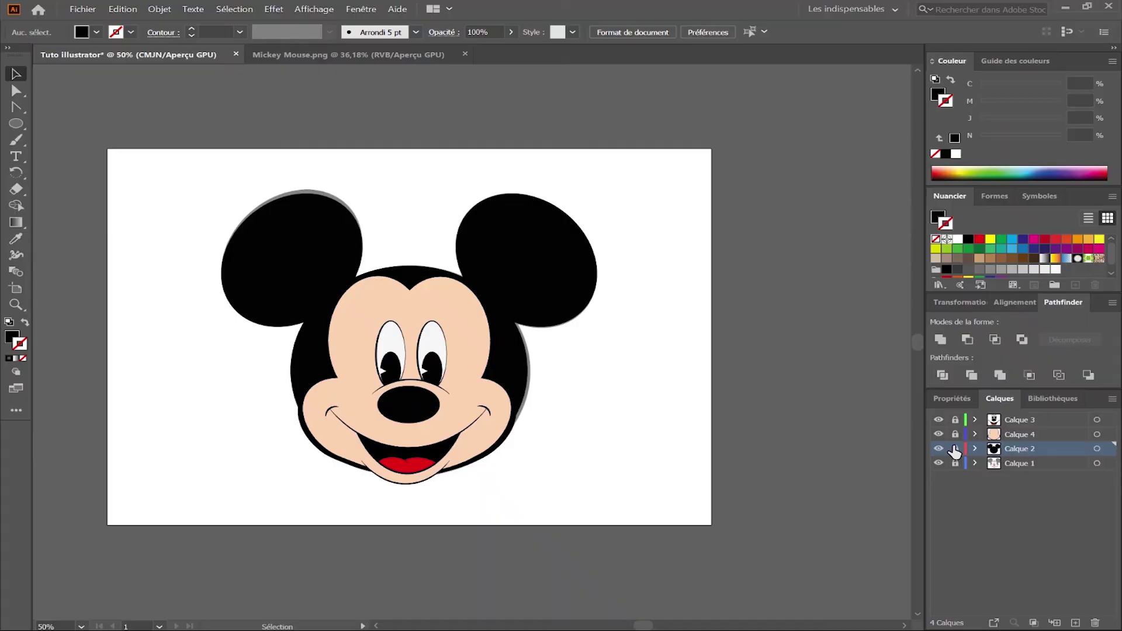
left_click_drag(960, 468, 961, 443)
left_click(956, 434)
left_click(495, 458)
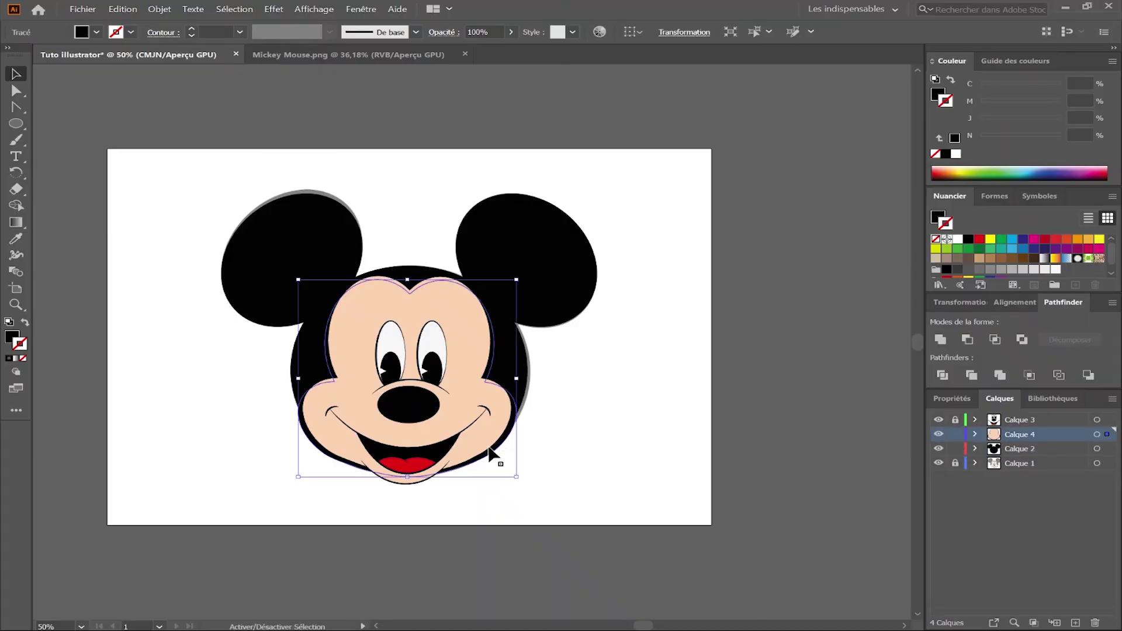
left_click(567, 289, "shift")
left_click(343, 244, "shift")
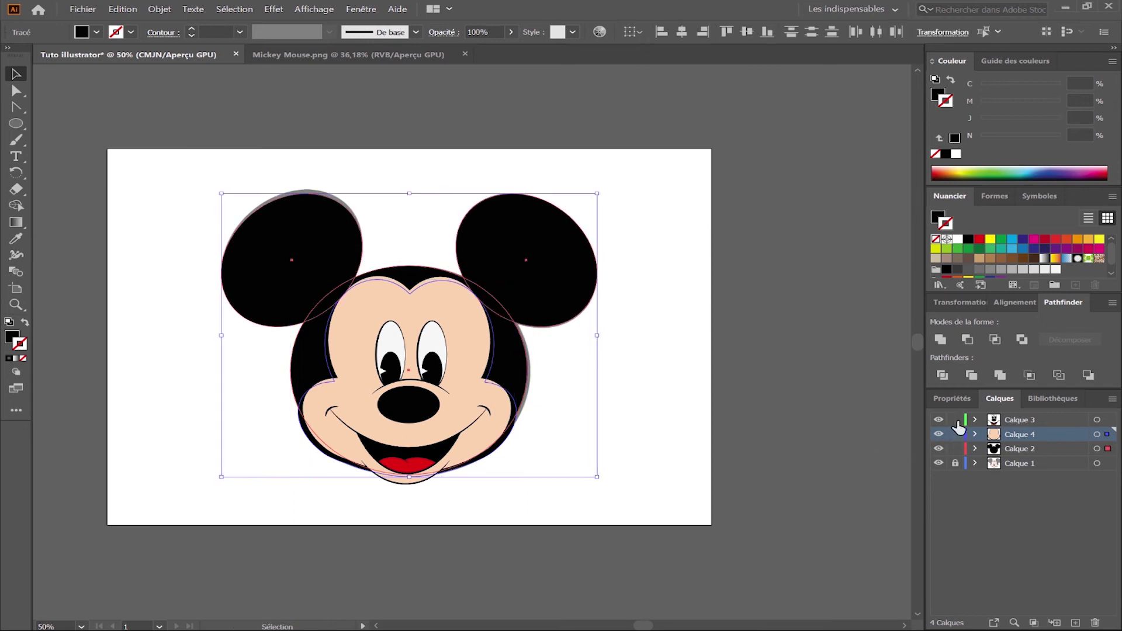
left_click(433, 371, "shift")
left_click(401, 398, "shift")
left_click(441, 445, "shift")
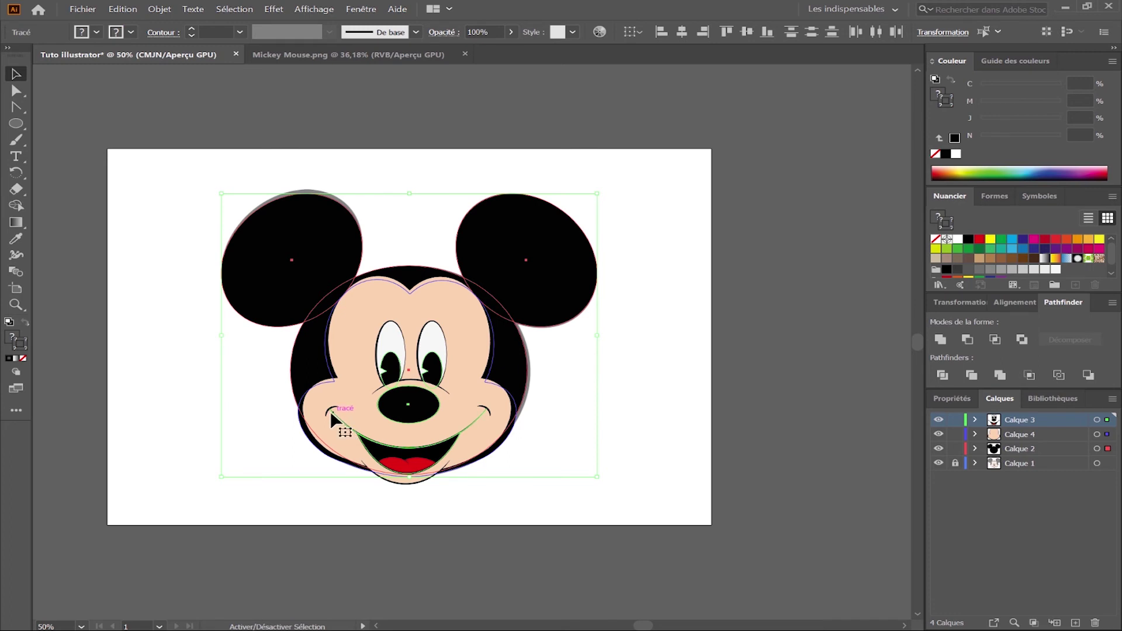
left_click(181, 350)
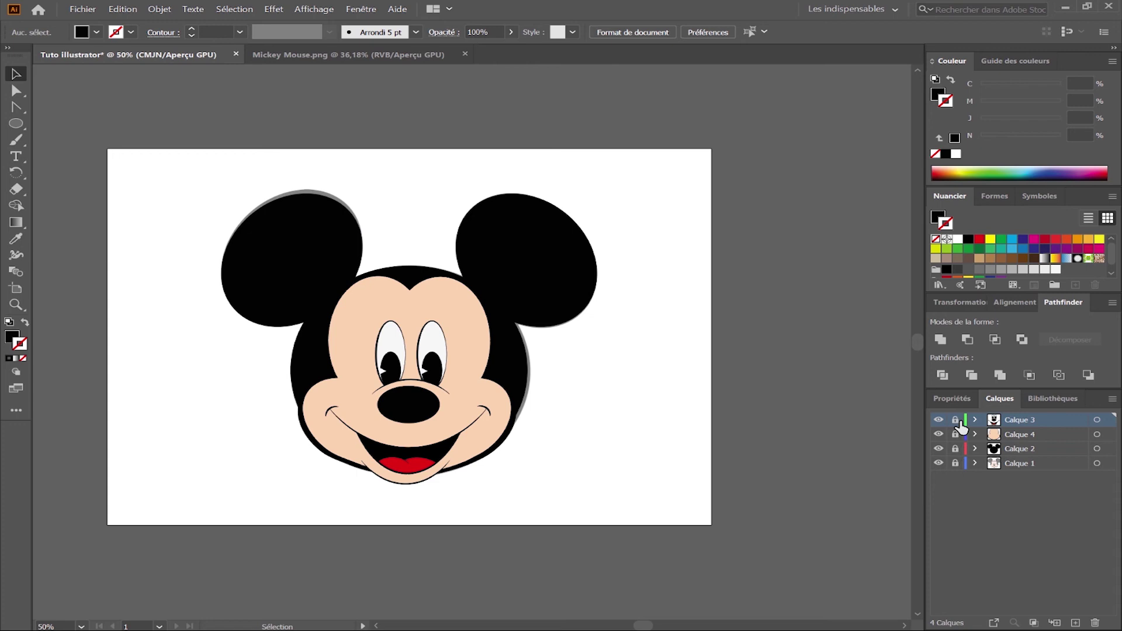
Select all the drawing's shapes except the skin-coloured face and set their stroke colour to pure black, 000000.
left_click_drag(705, 168, 223, 491)
left_click(363, 340, "shift")
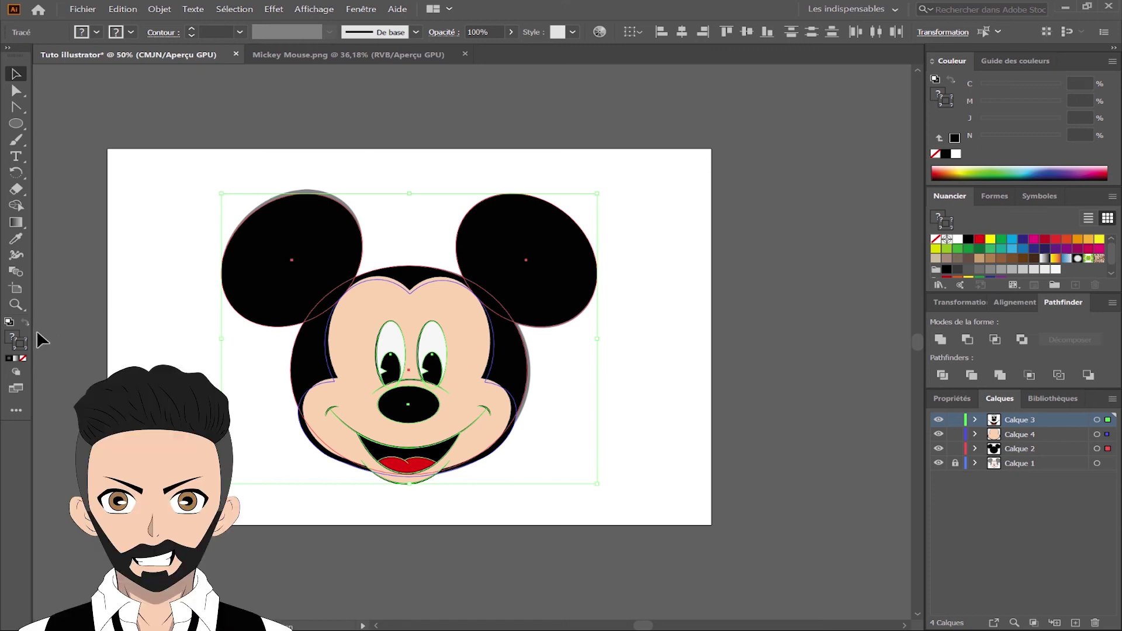
double_click(22, 345)
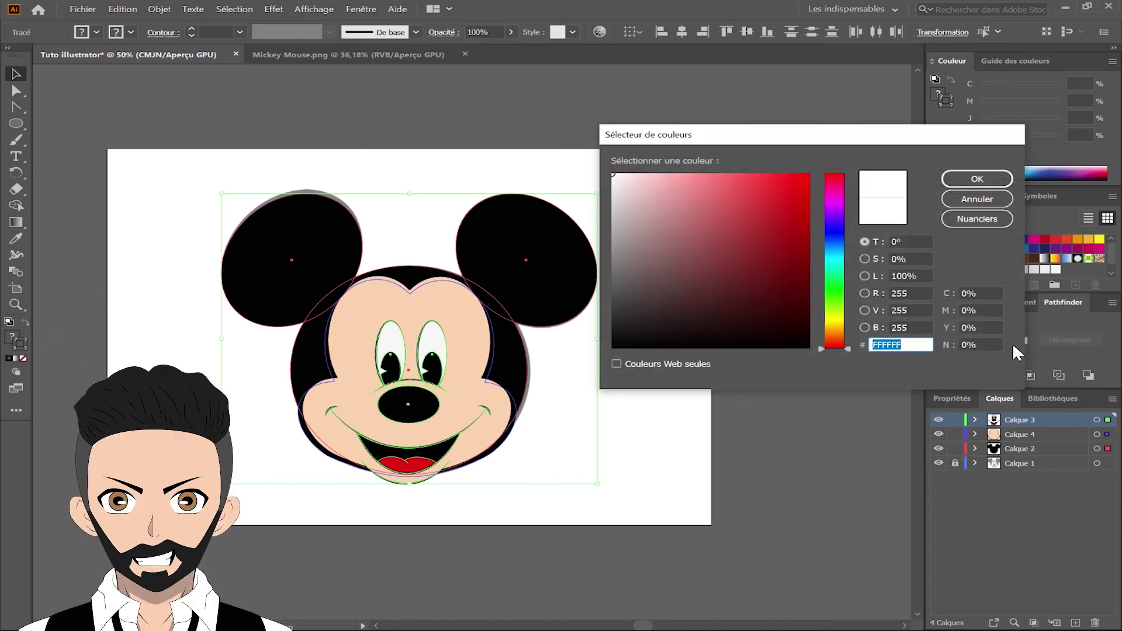
left_click(988, 345)
type("100")
left_click(991, 327)
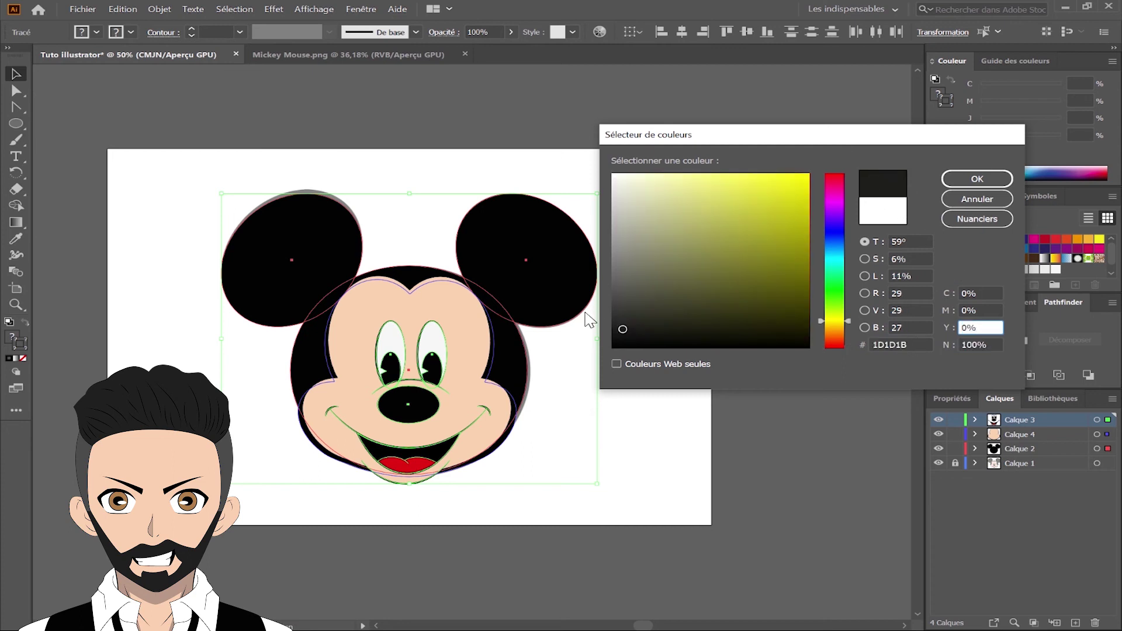
left_click_drag(623, 329, 612, 349)
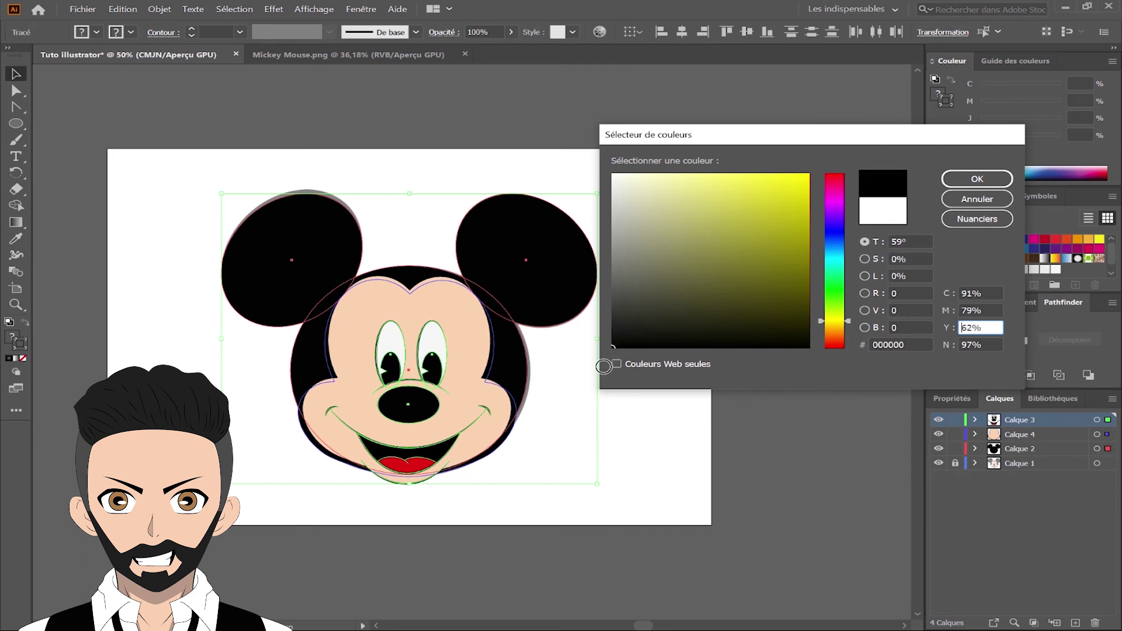
left_click(971, 294)
left_click(972, 311)
left_click(972, 328)
left_click(973, 344)
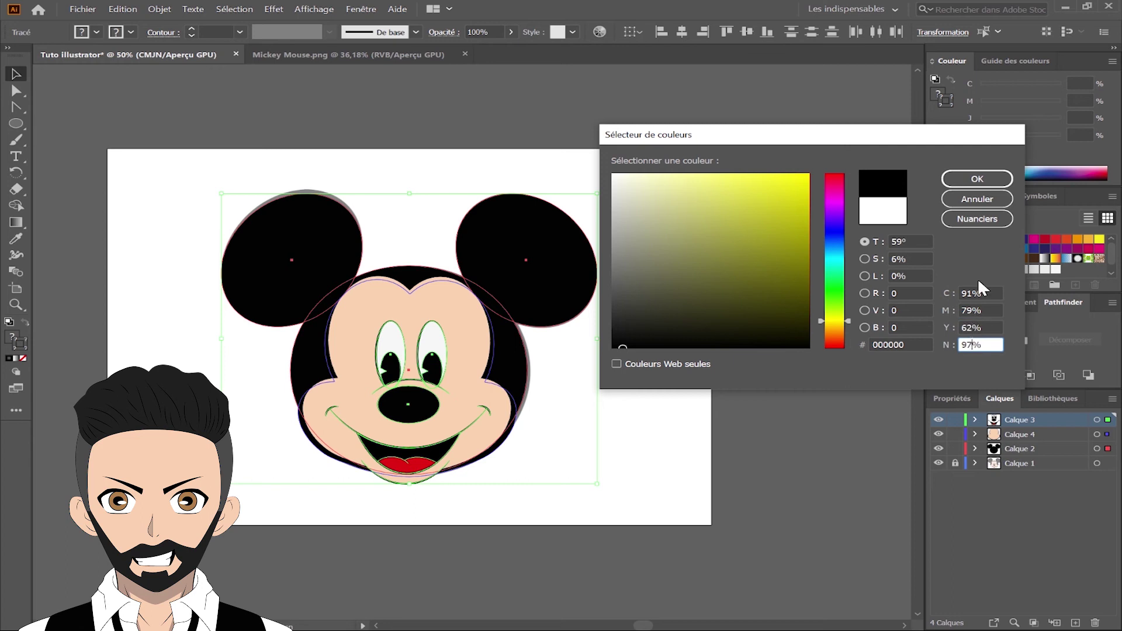
left_click(971, 180)
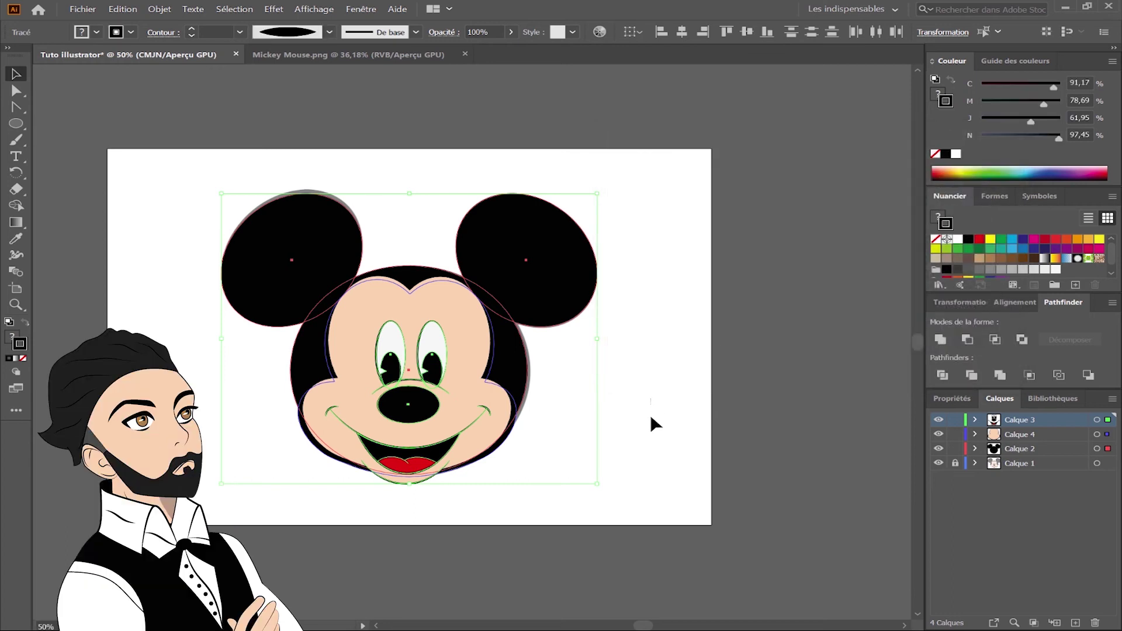
left_click(640, 456)
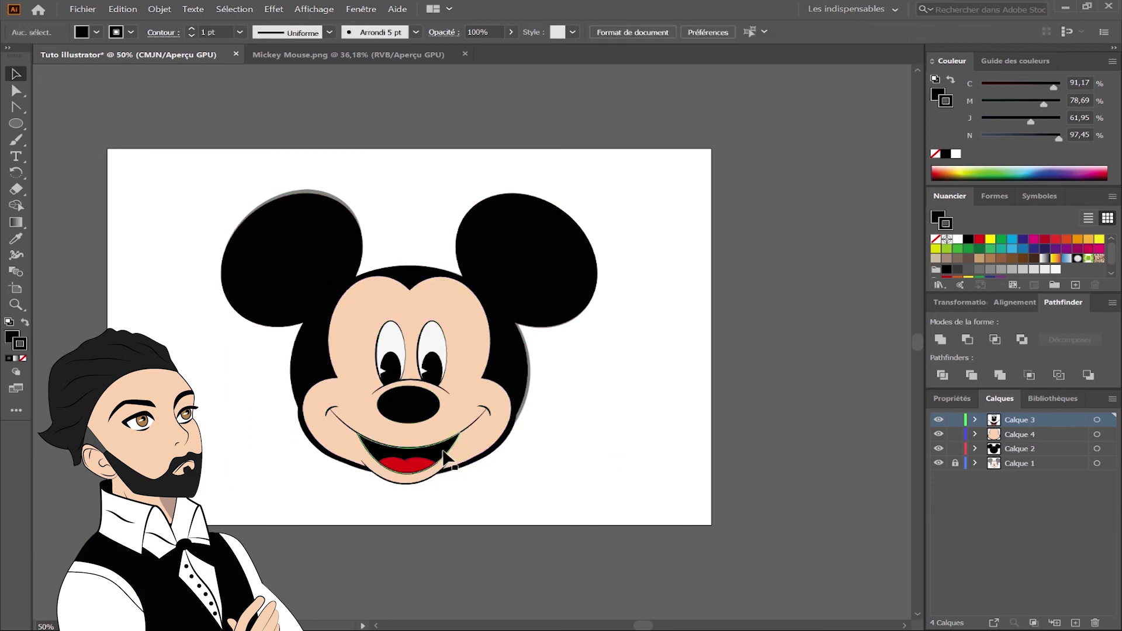
Select the mouth, nose, pupils, head circle and both ears and set their fill colour to pure black, 000000.
left_click(442, 456)
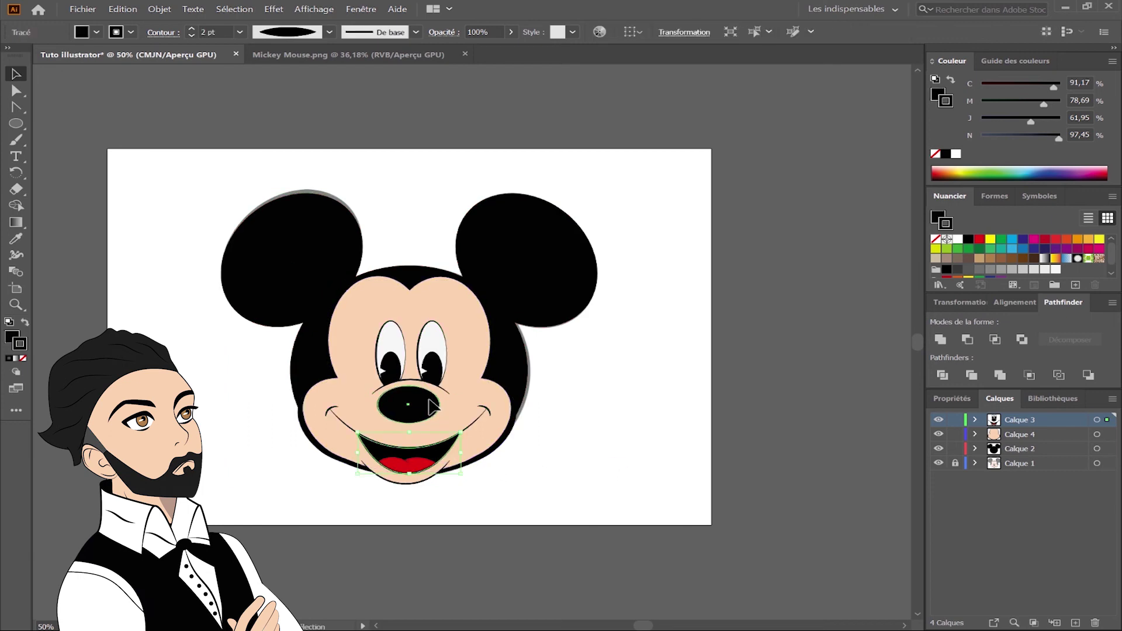
left_click(432, 369, "shift")
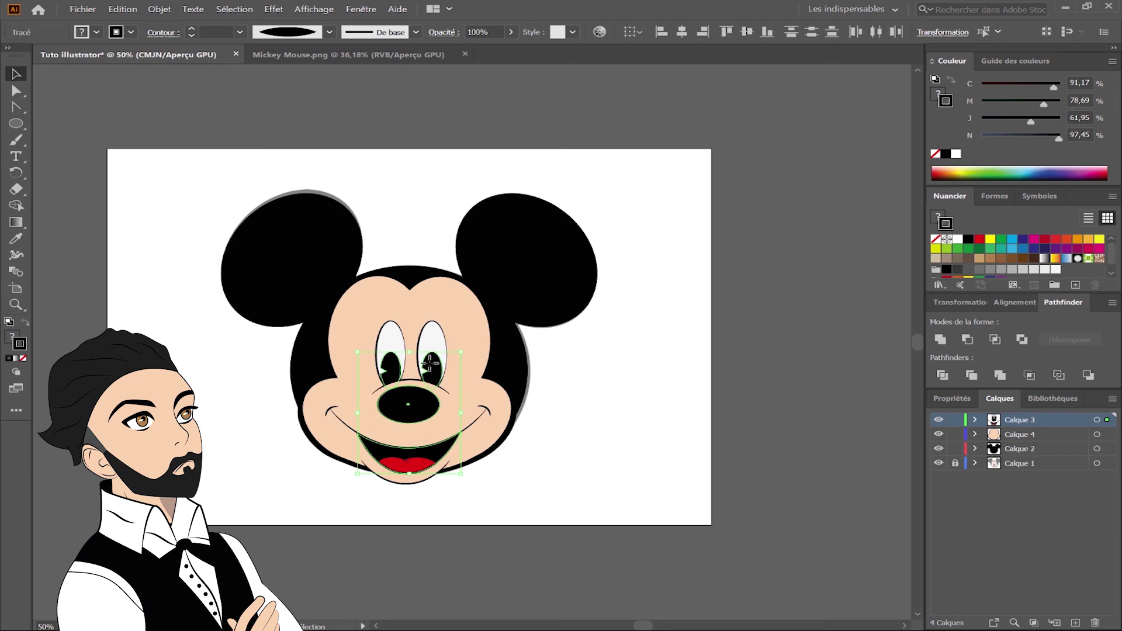
left_click(507, 364, "shift")
left_click(564, 266, "shift")
left_click(269, 265, "shift")
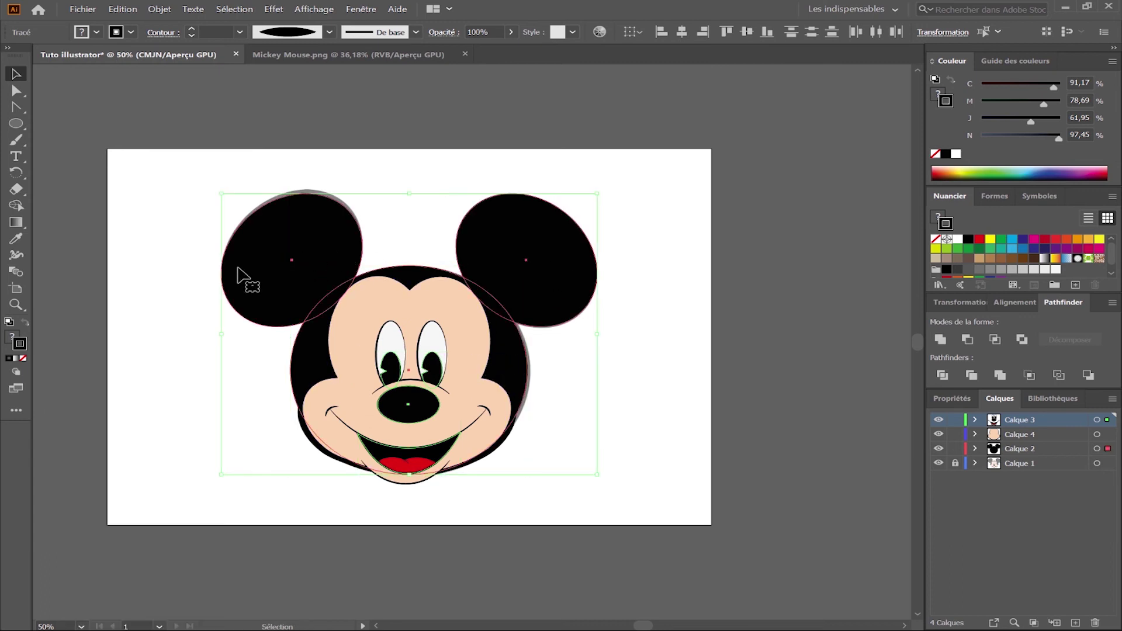
double_click(18, 343)
left_click(646, 333)
left_click_drag(645, 332, 593, 360)
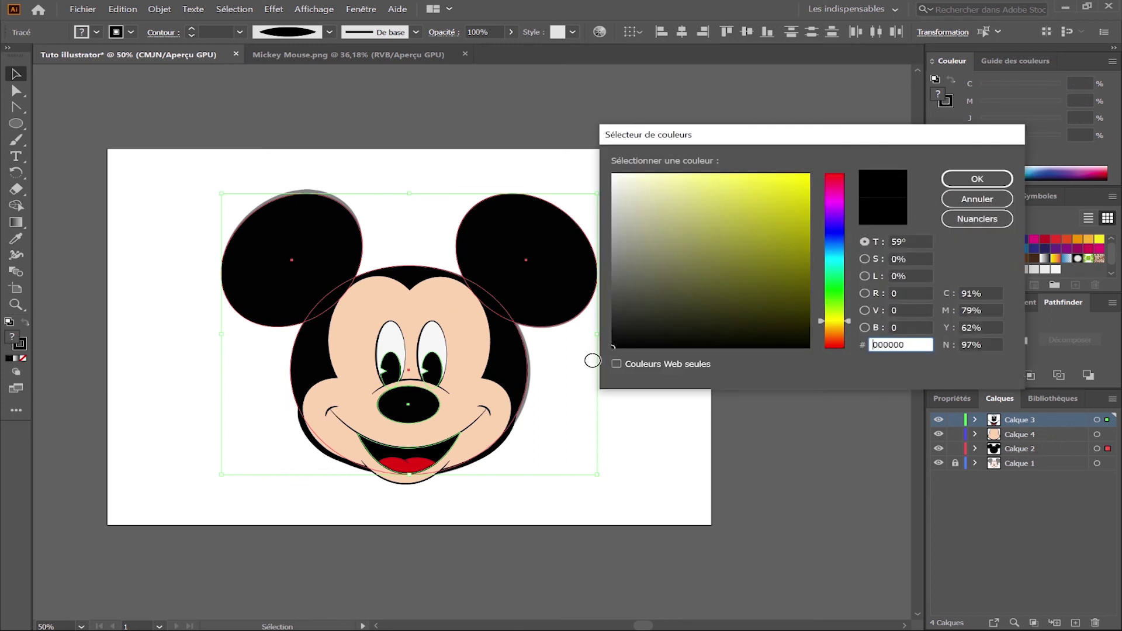
left_click(977, 179)
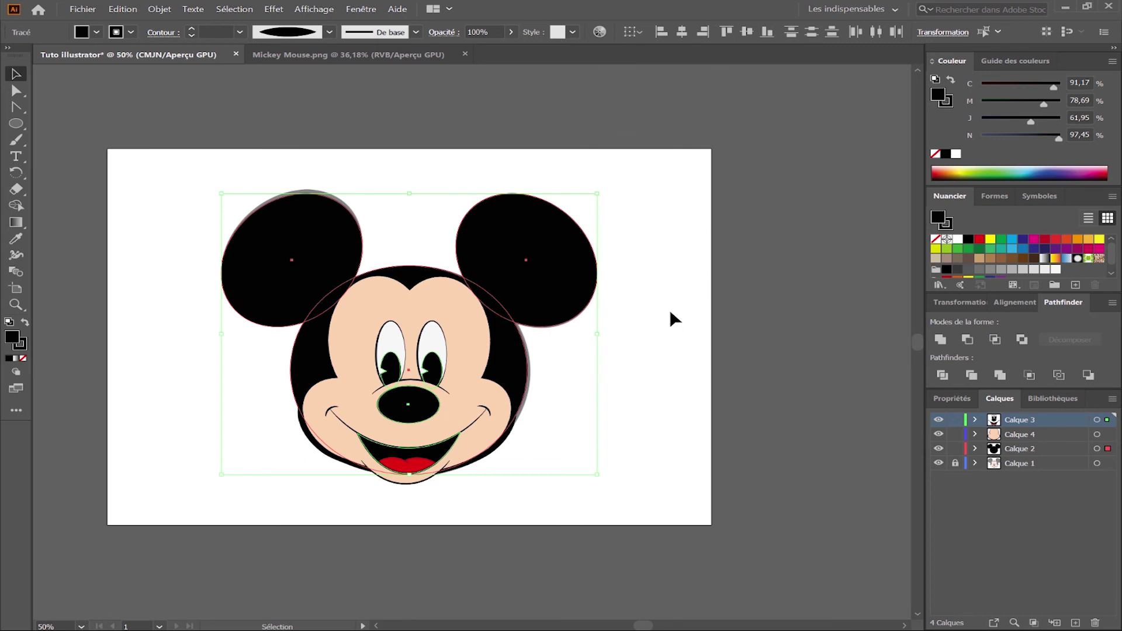
left_click(672, 318)
Delete the reference layer Calque 1 and lock the three remaining drawing layers.
left_click_drag(997, 465, 1096, 622)
left_click_drag(958, 420, 957, 471)
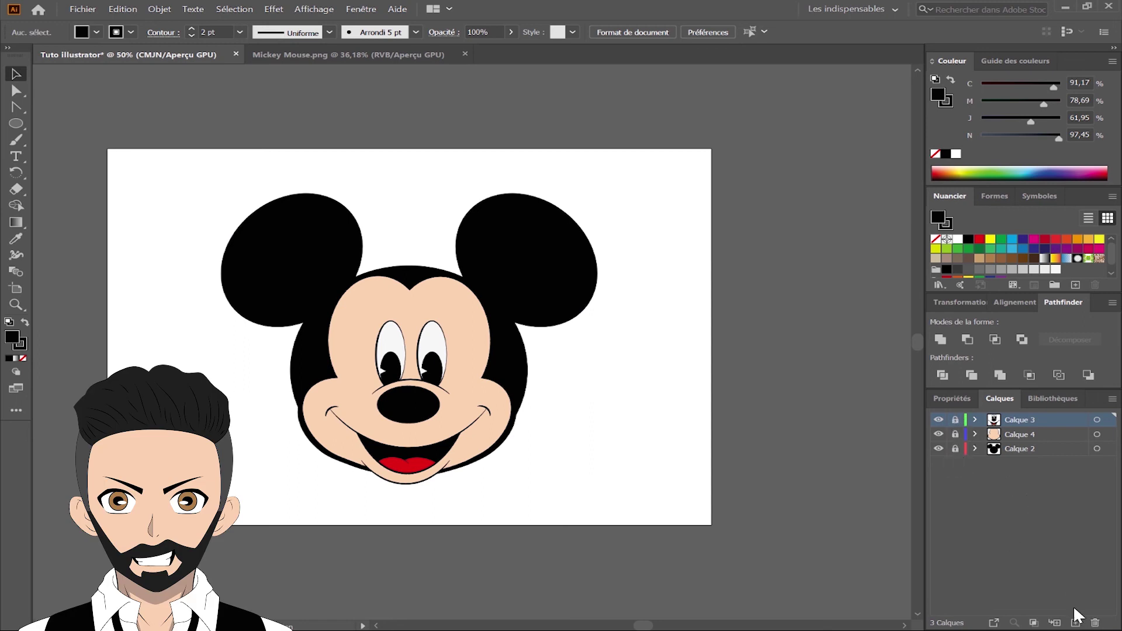
Add a new top layer and create a text area under the chin reading "Mickey Mouse".
left_click(1076, 624)
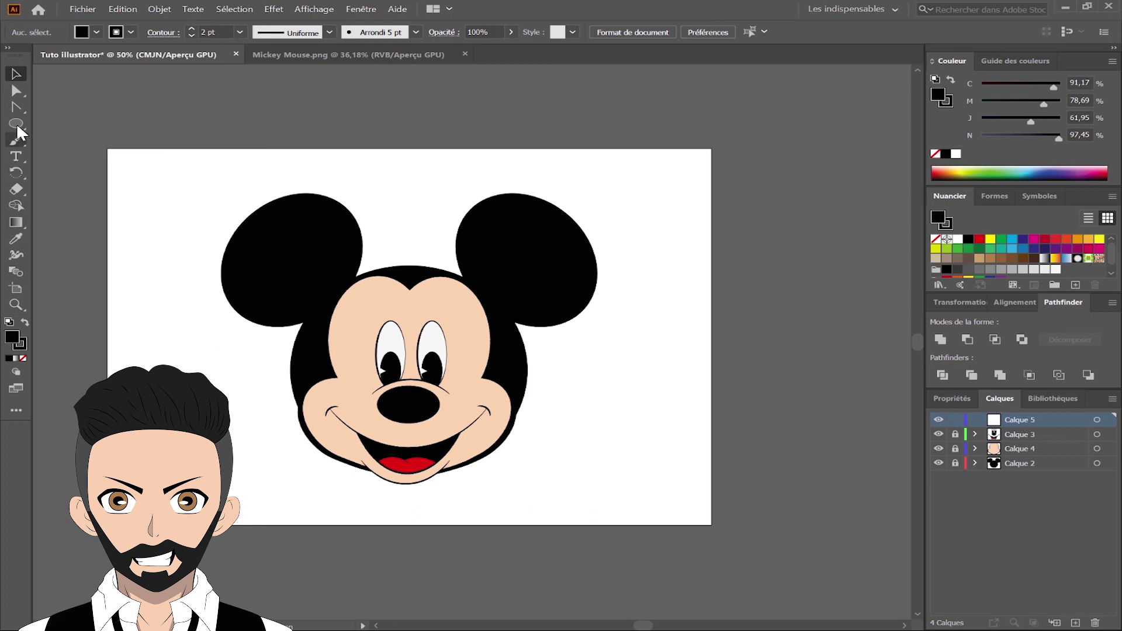
left_click(23, 160)
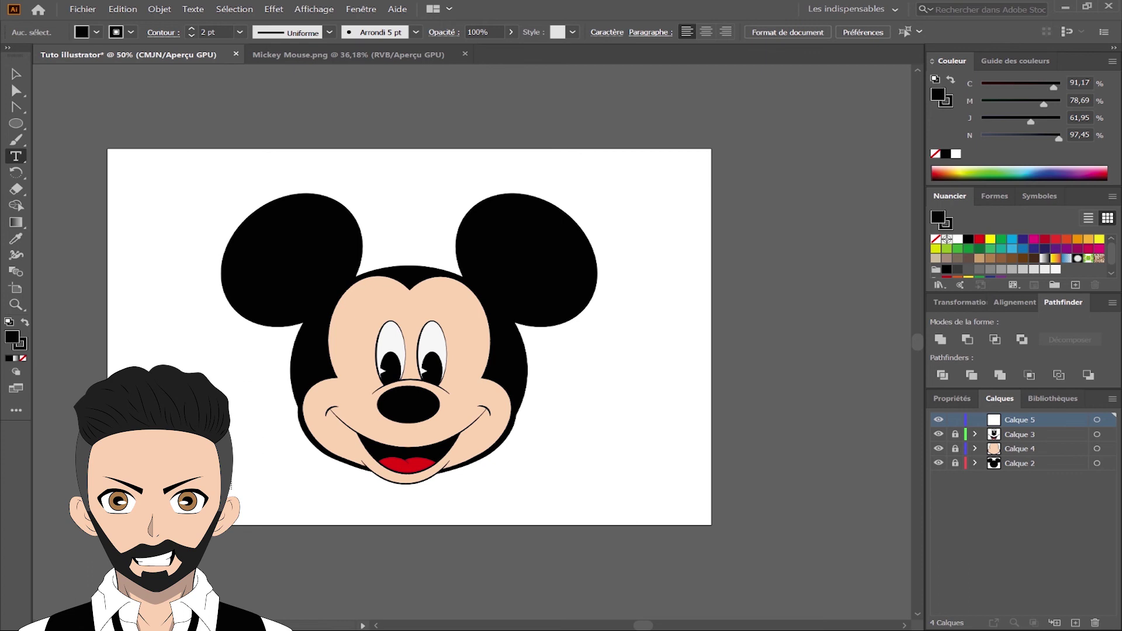
left_click_drag(225, 469, 643, 528)
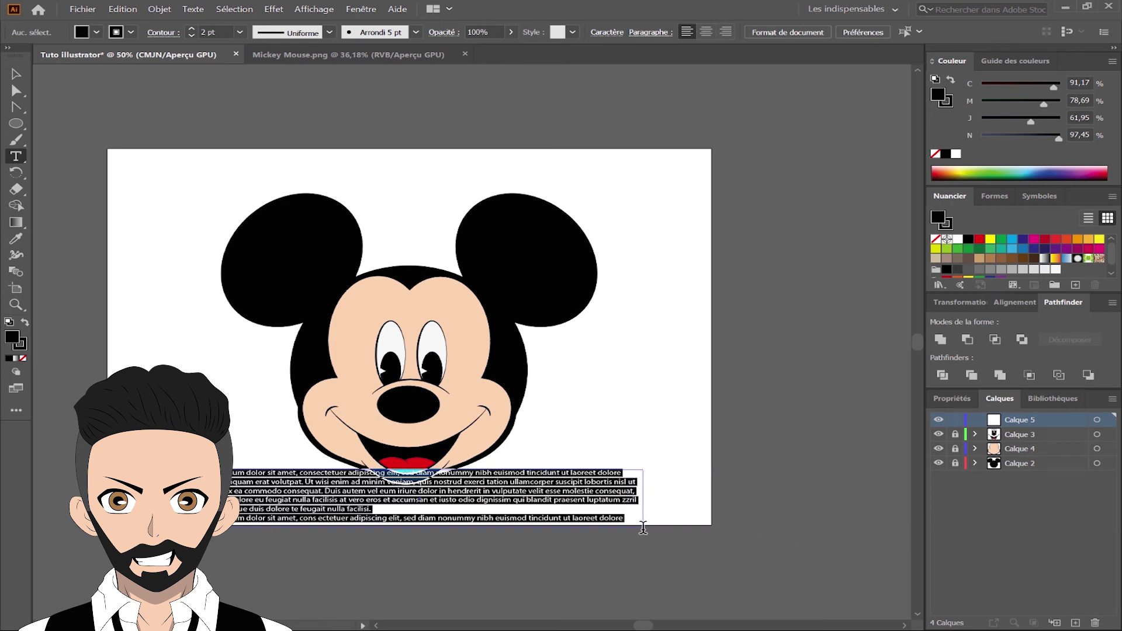
key("Delete")
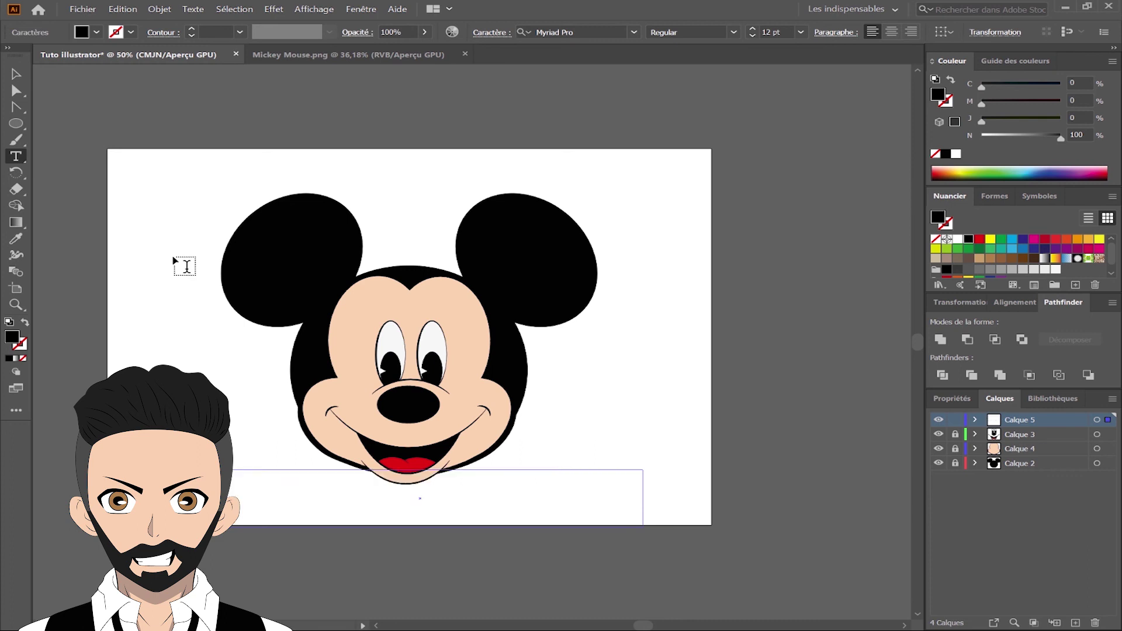
type("Mouse")
Set the "Mickey Mouse" text to 72 pt in the Showcard Gothic font.
left_click_drag(306, 481, 233, 484)
left_click(801, 32)
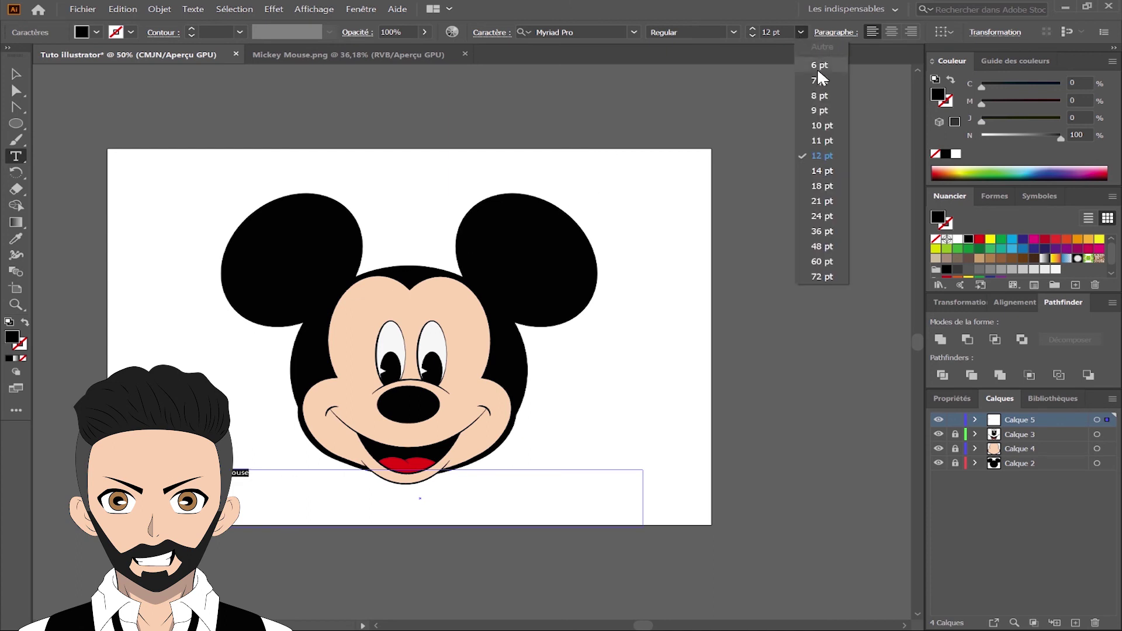
left_click(819, 273)
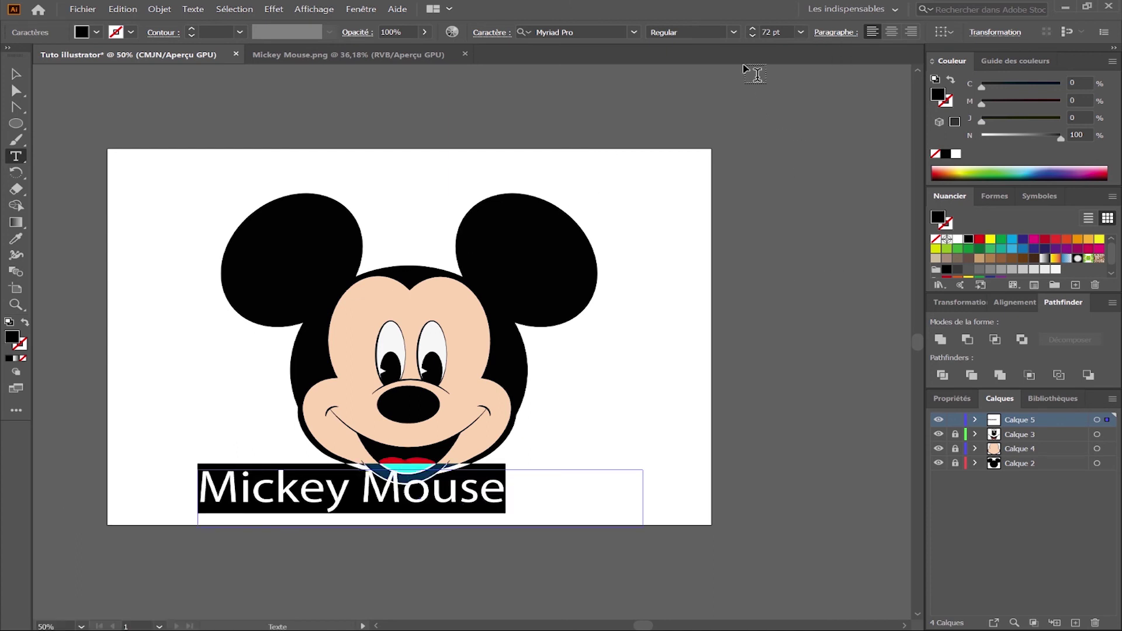
left_click(631, 30)
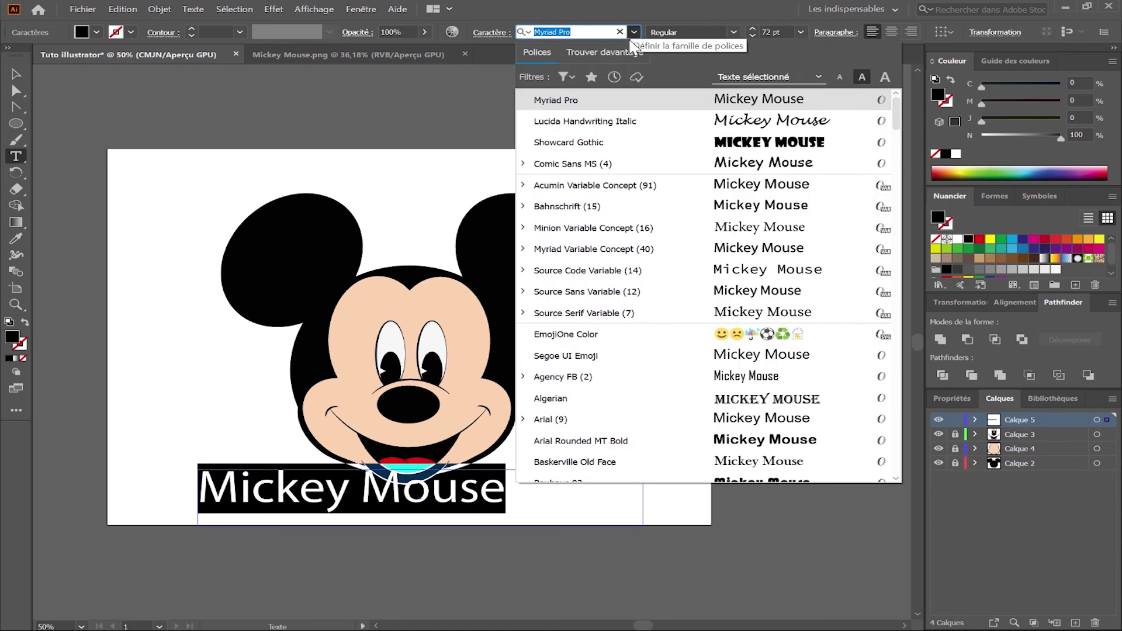
left_click(628, 142)
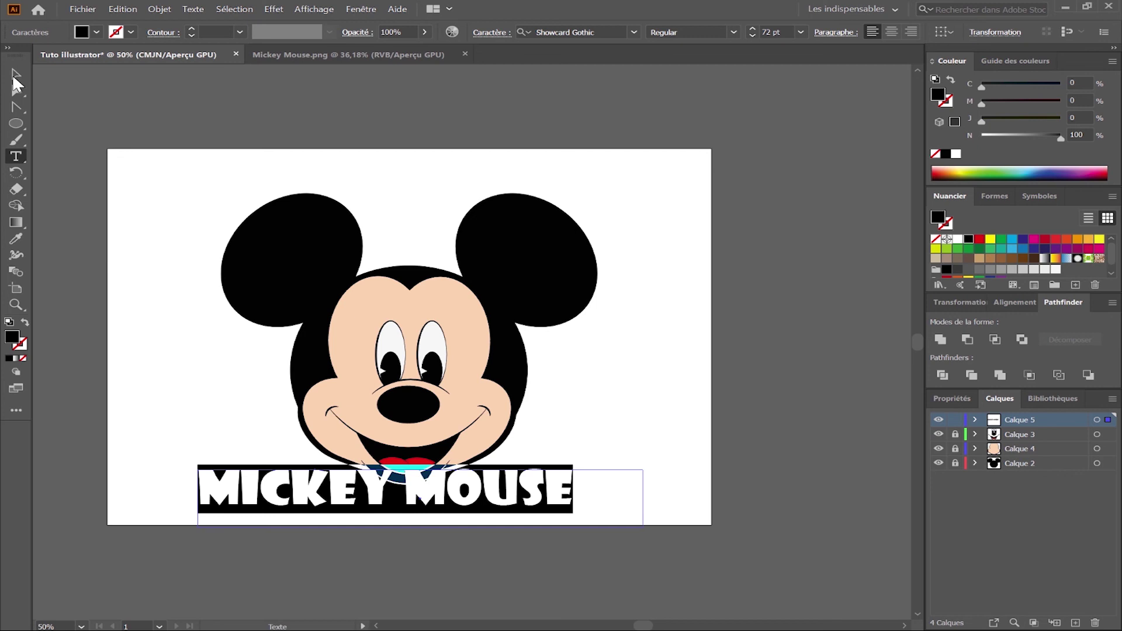
left_click(16, 75)
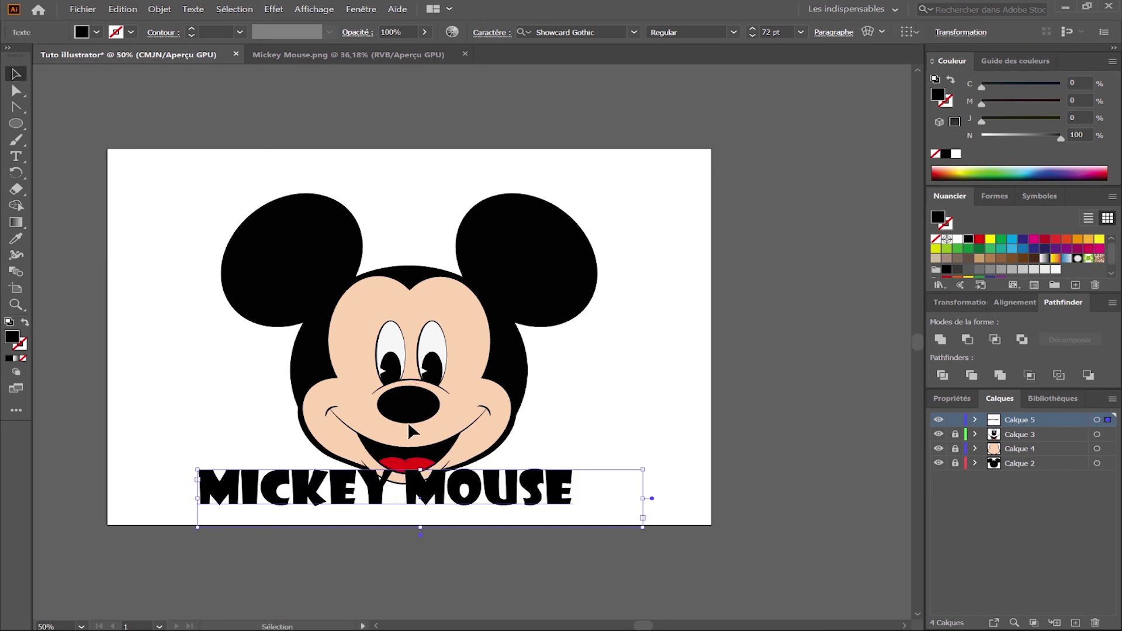
Convert the "Mickey Mouse" text to outlines and move it so that it sits centred below the chin.
right_click(445, 495)
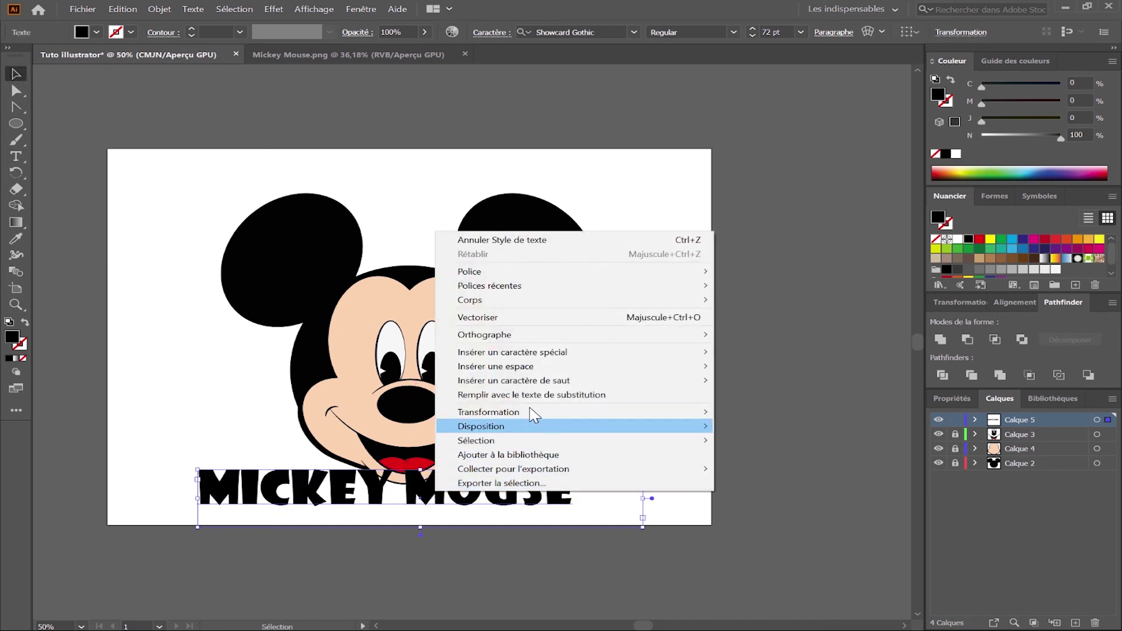
left_click(543, 323)
left_click_drag(429, 497, 453, 503)
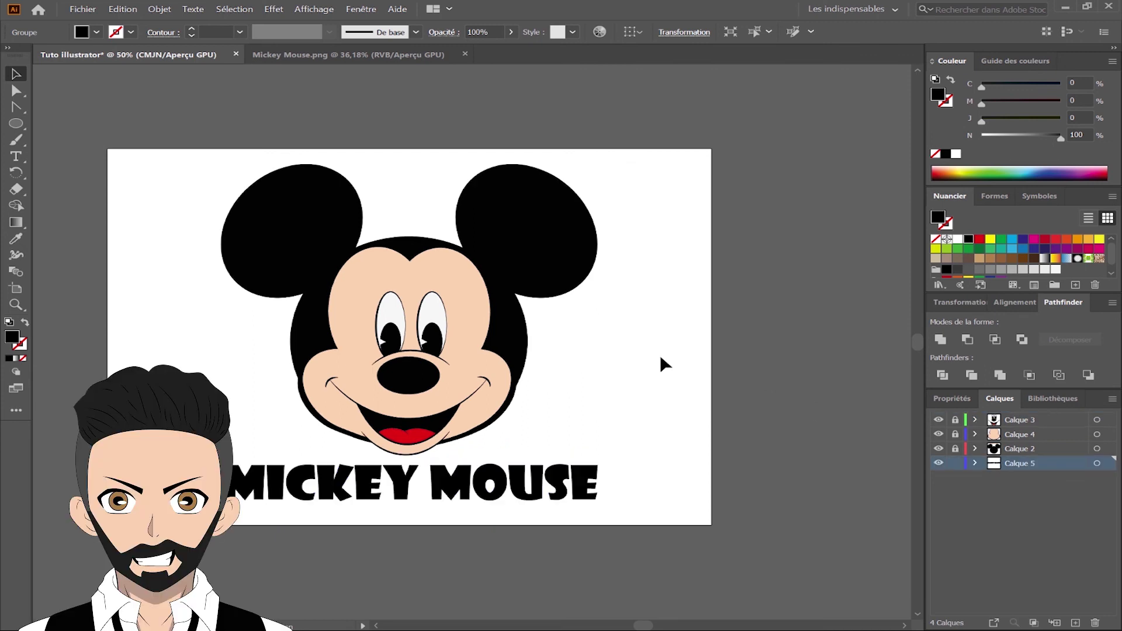
left_click(661, 356)
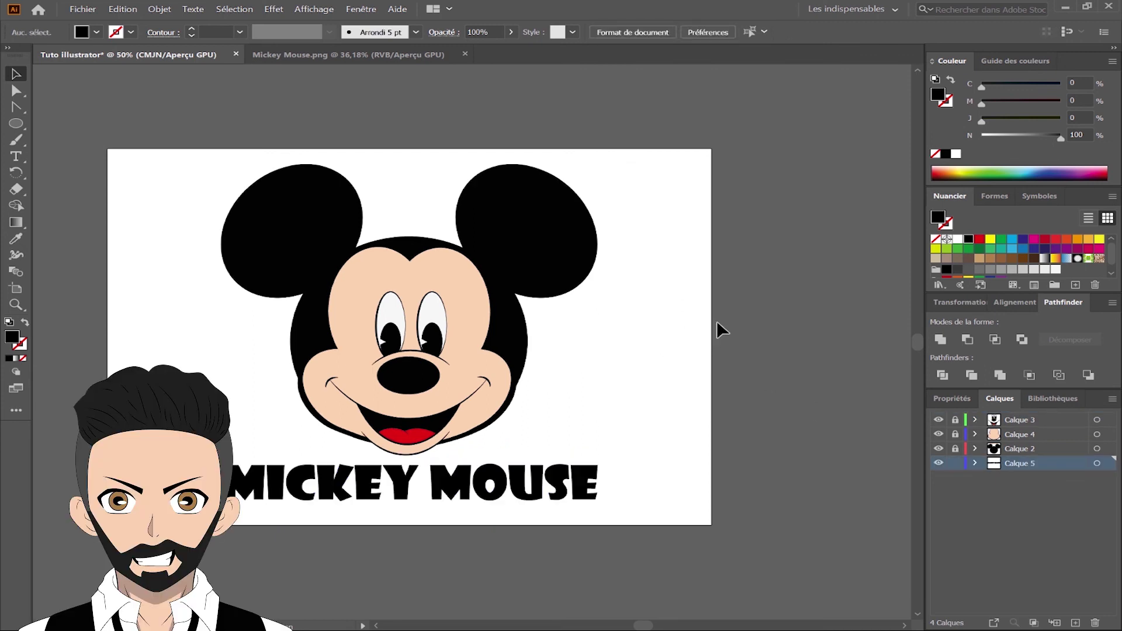
key("ctrl+shift+s")
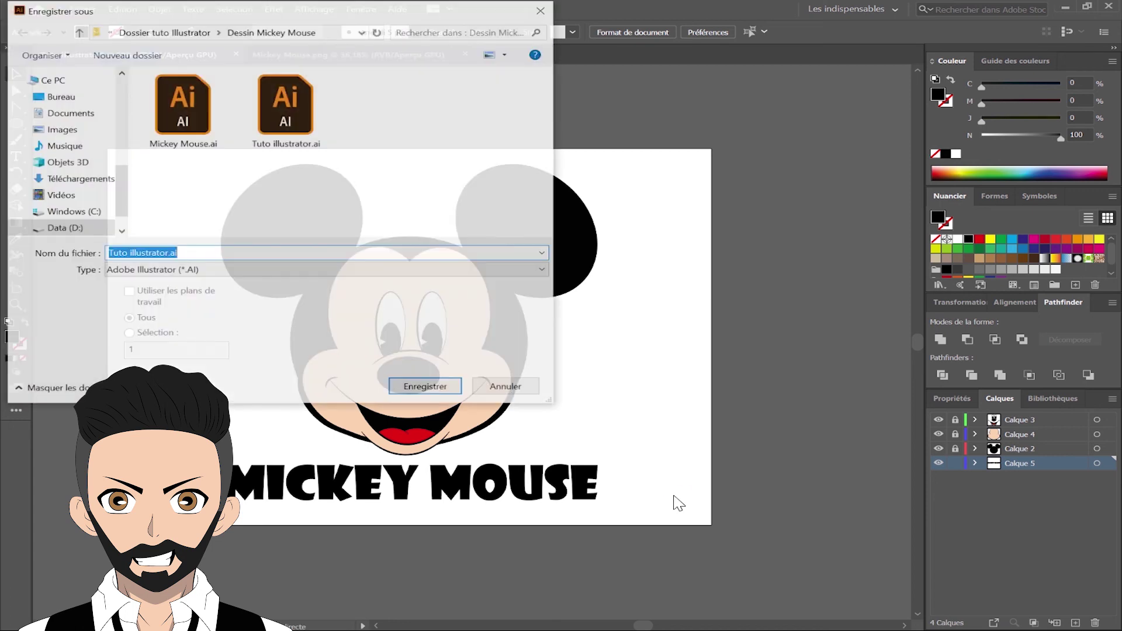
left_click(507, 388)
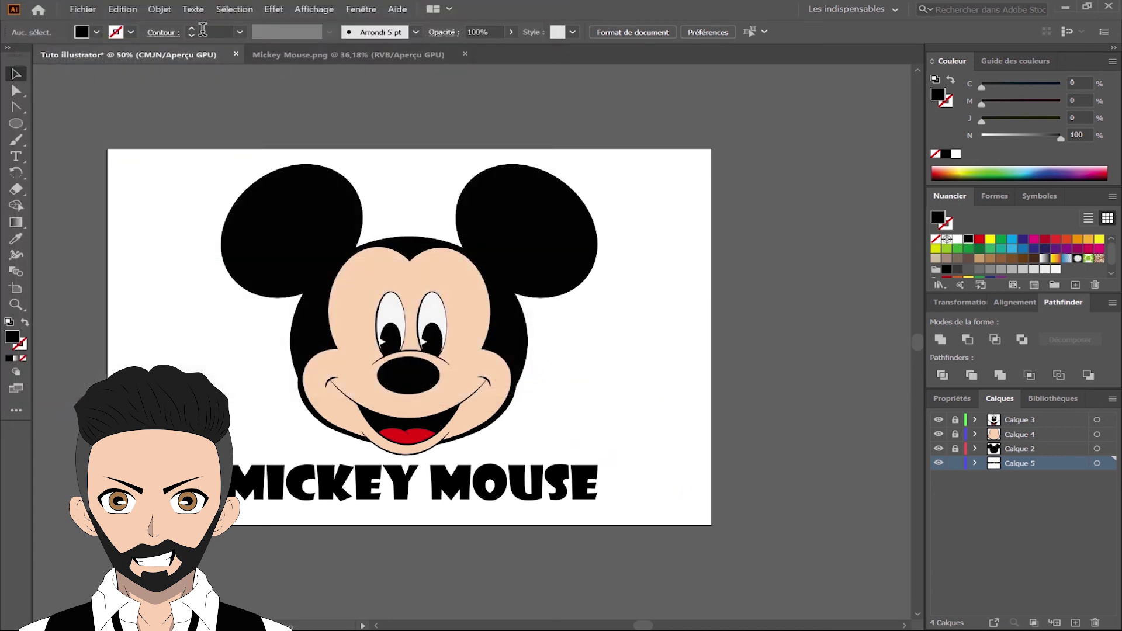
left_click(83, 9)
left_click(119, 127)
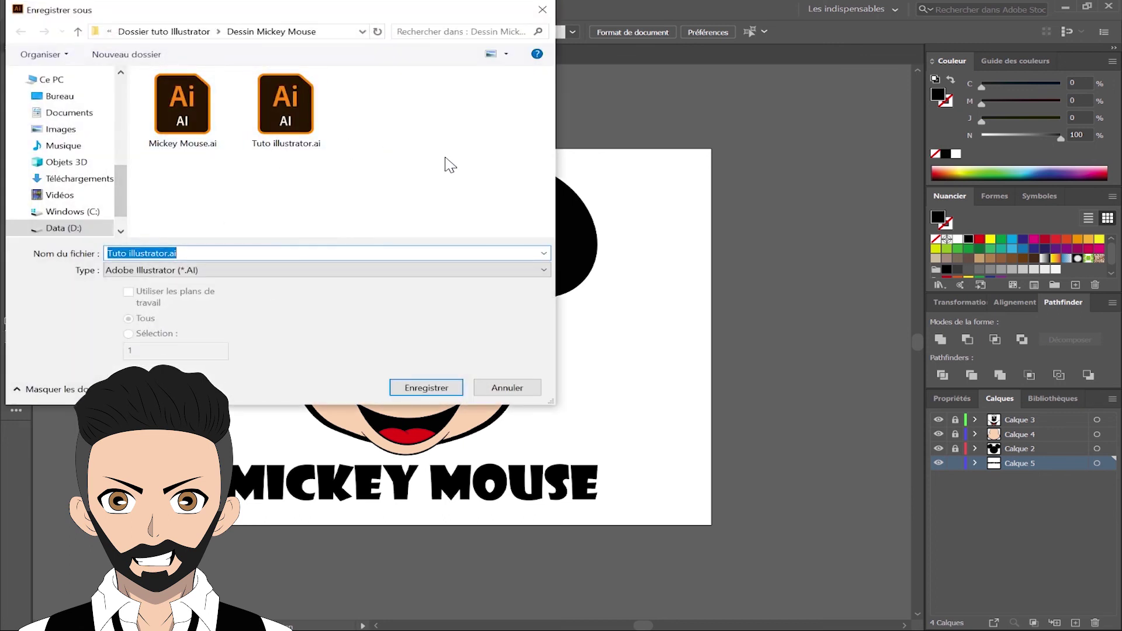
left_click(518, 390)
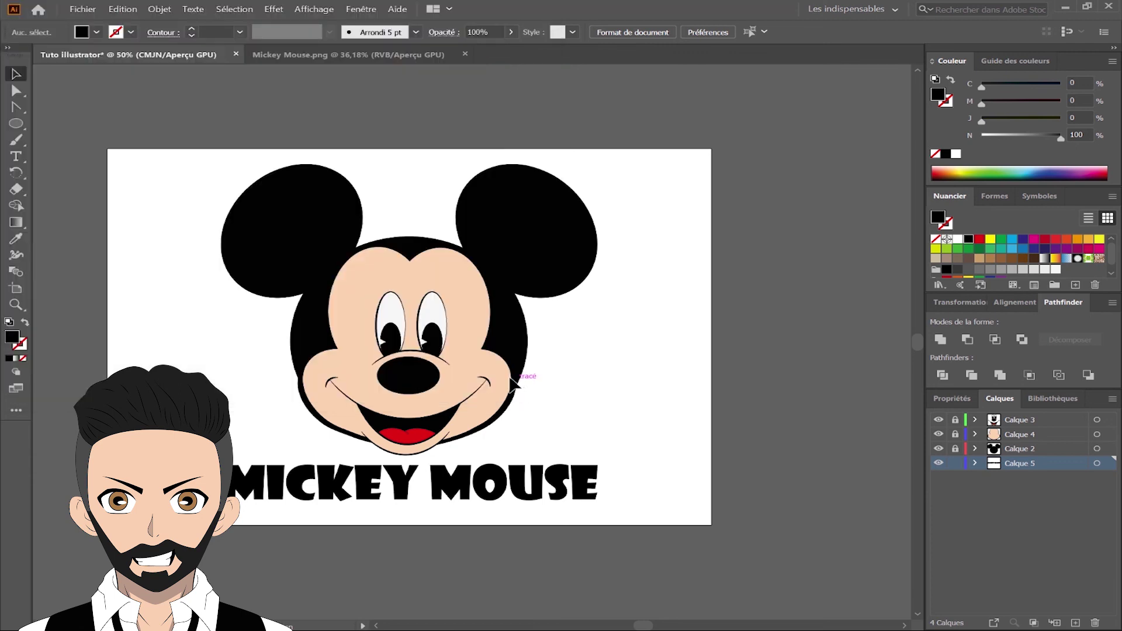
Export the artwork as the PNG file "Tuto illustrator 2.png" at high resolution (300 ppp) with a transparent background.
left_click(82, 9)
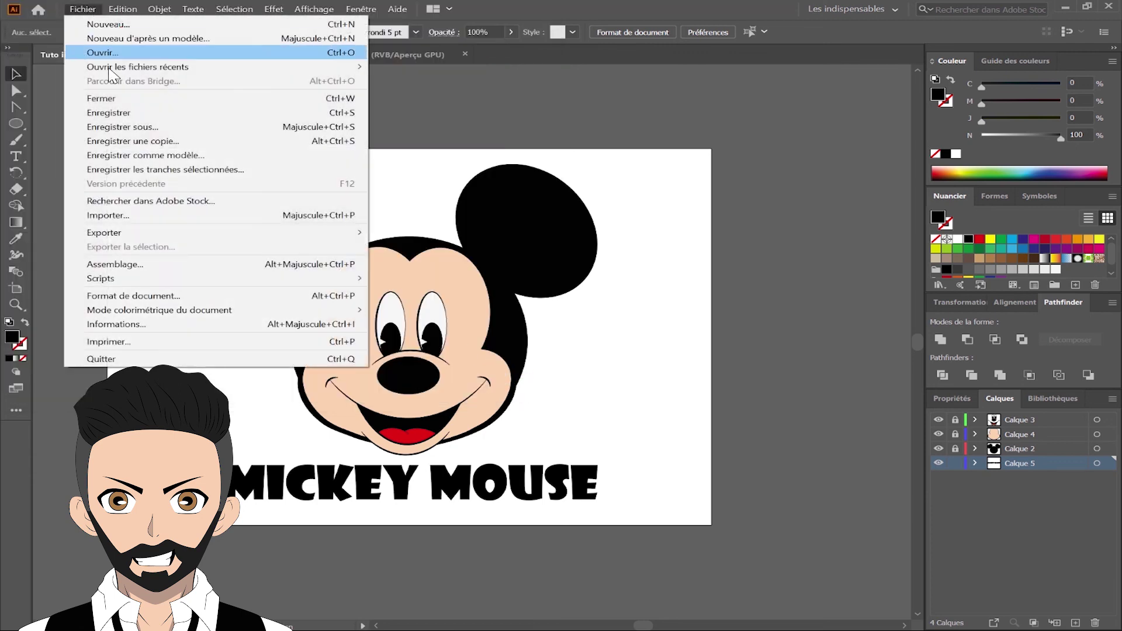
mouse_move(166, 235)
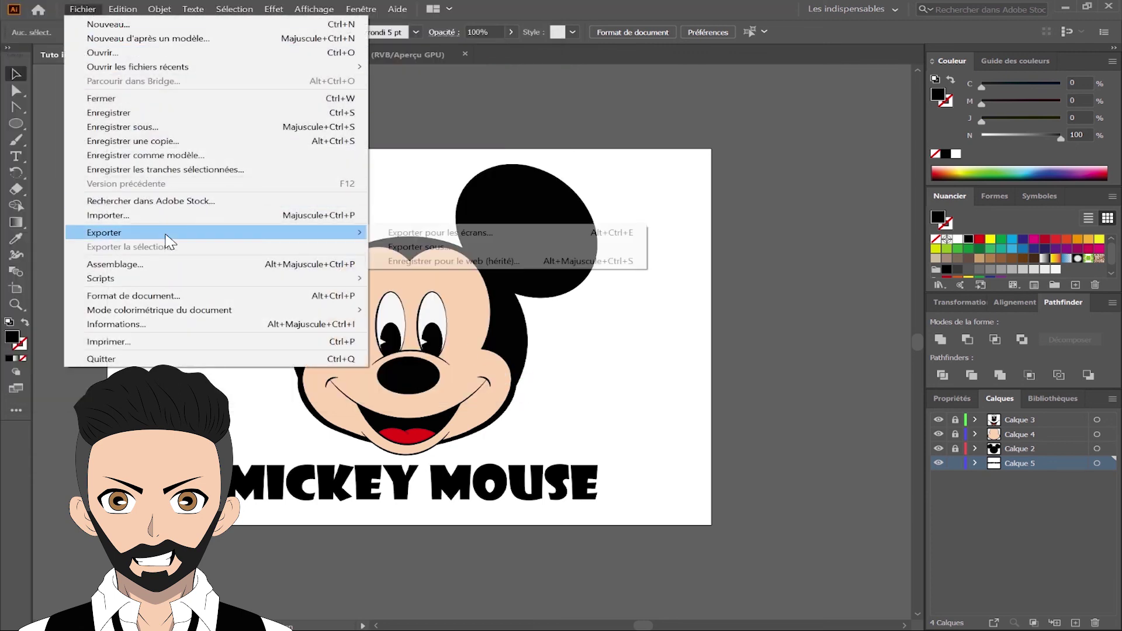
left_click(430, 247)
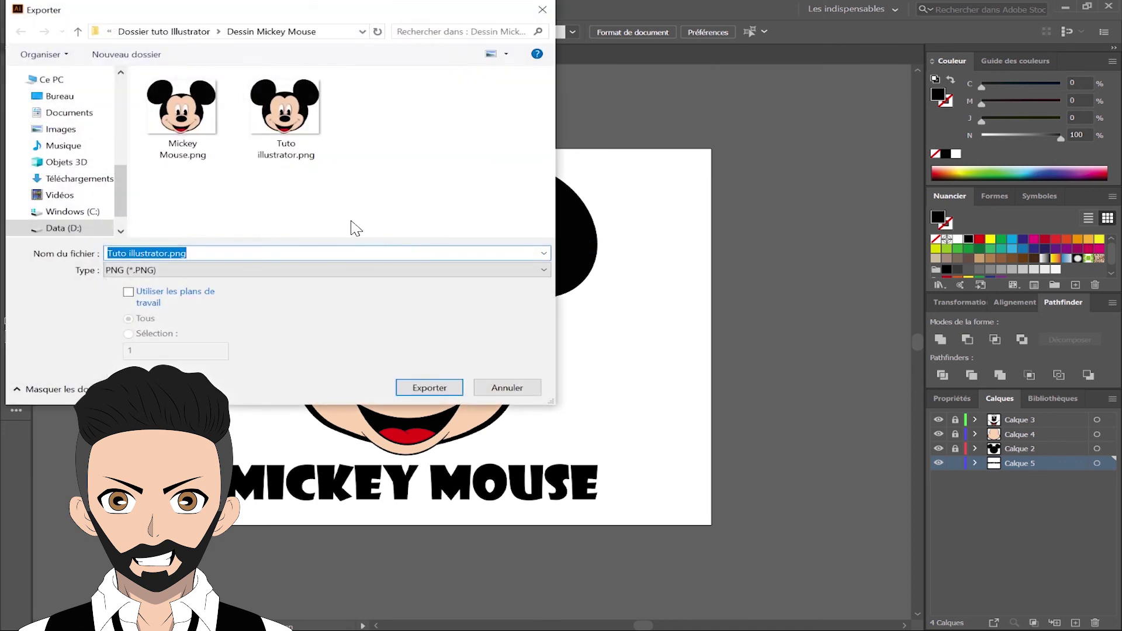
left_click(158, 273)
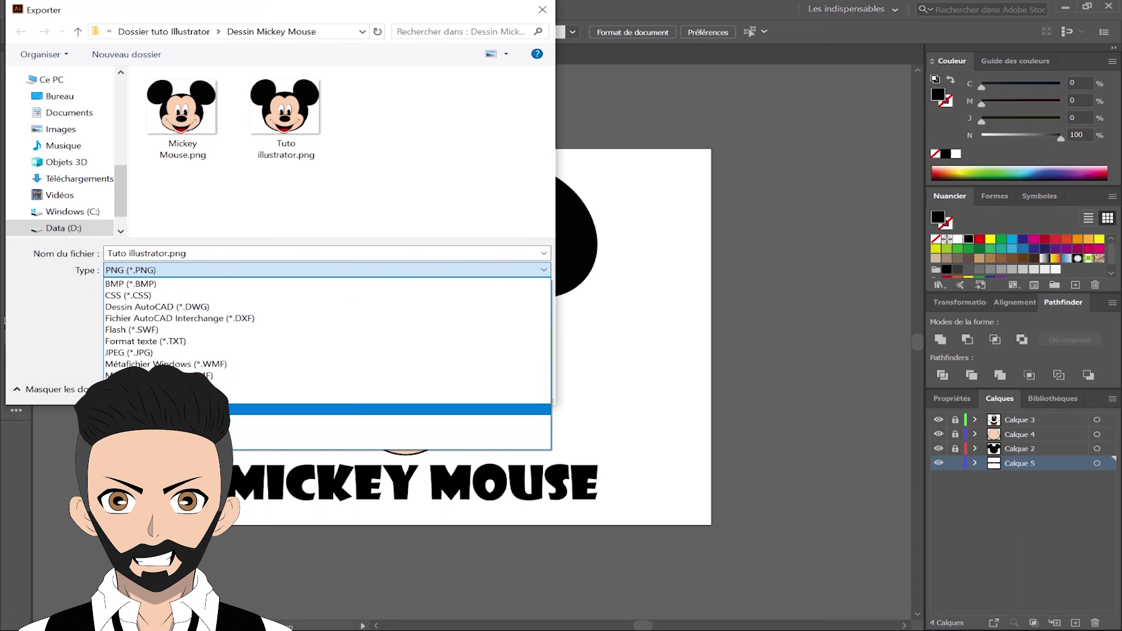
left_click(187, 386)
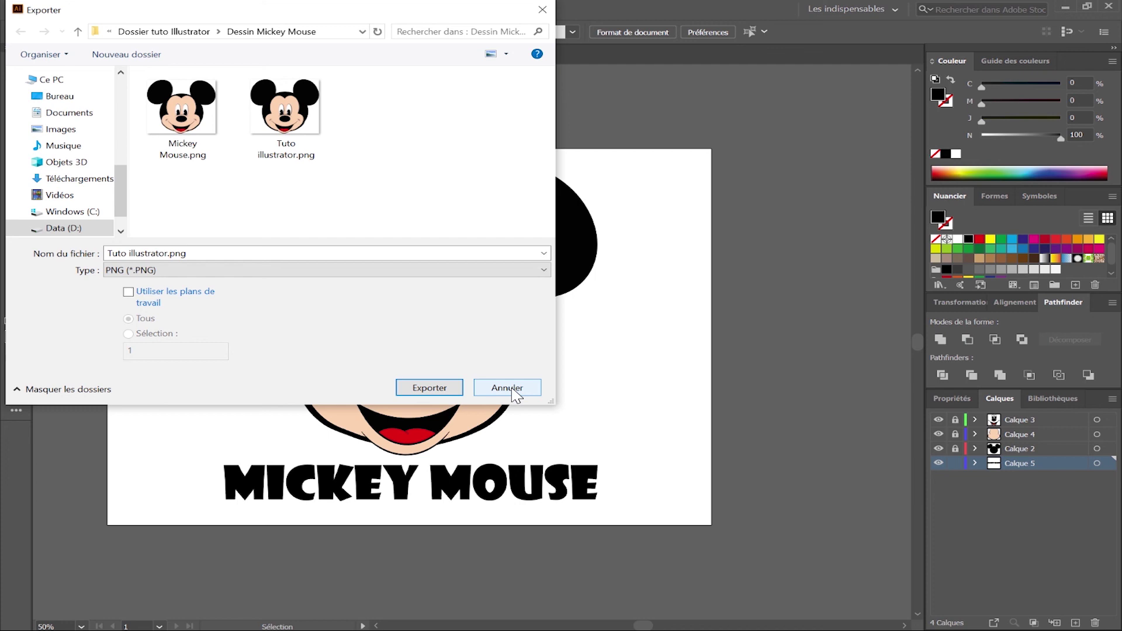
left_click_drag(516, 395, 349, 312)
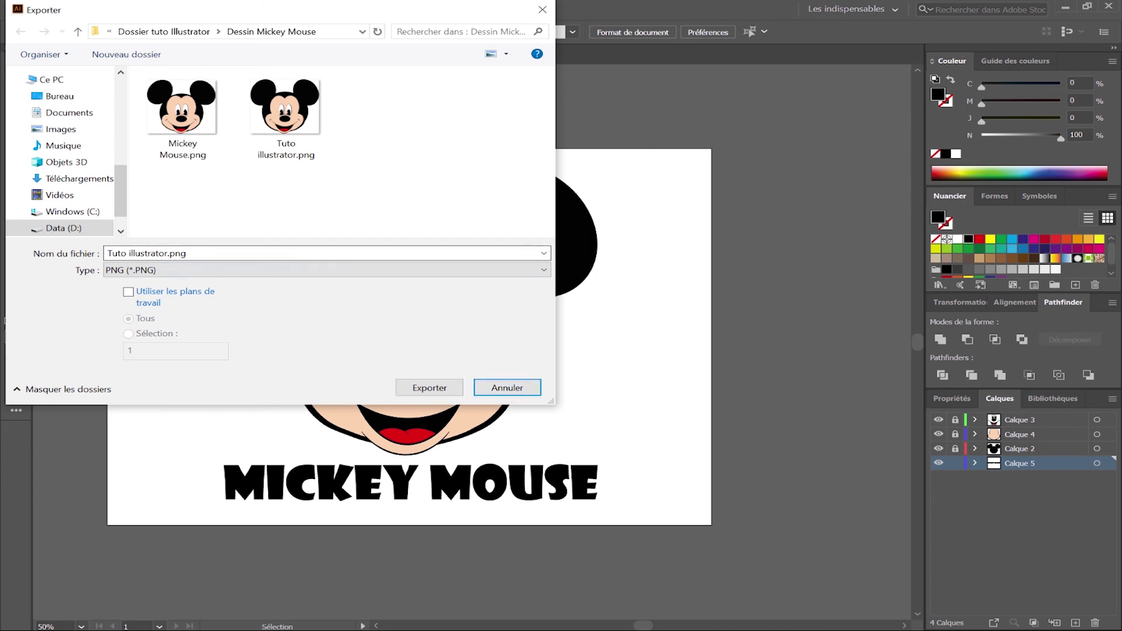
key("Tab")
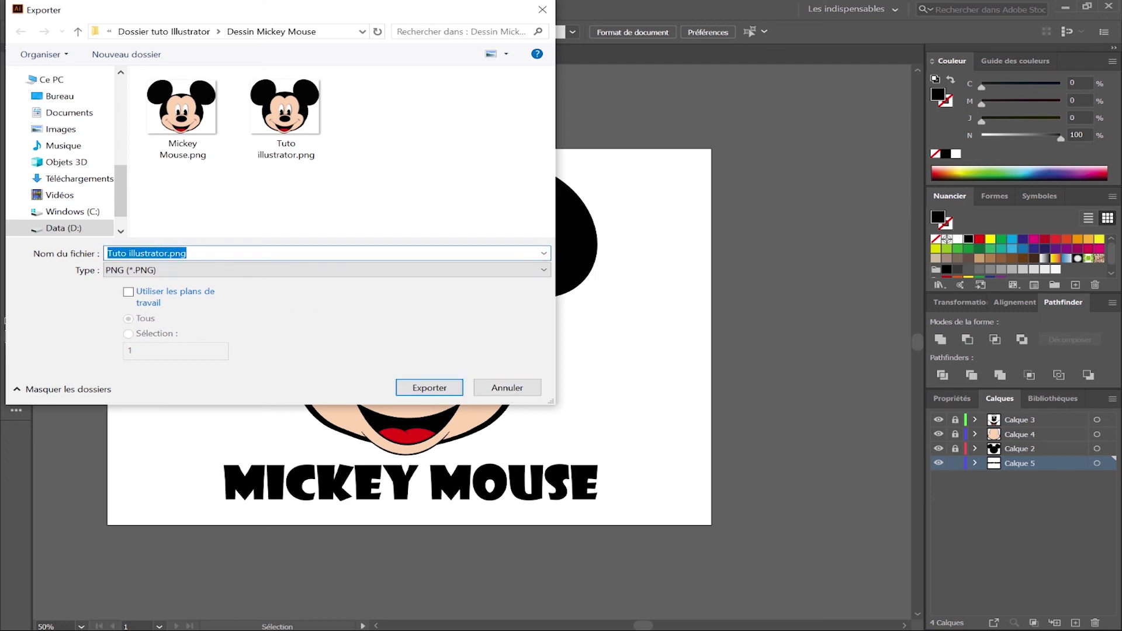
left_click(165, 253)
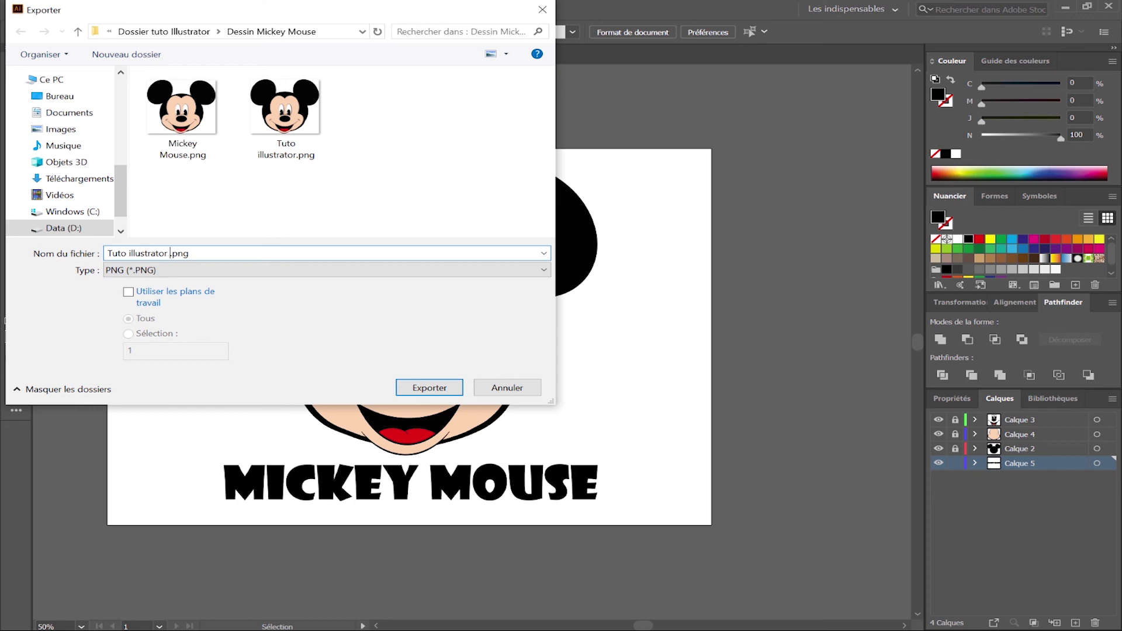
left_click(428, 387)
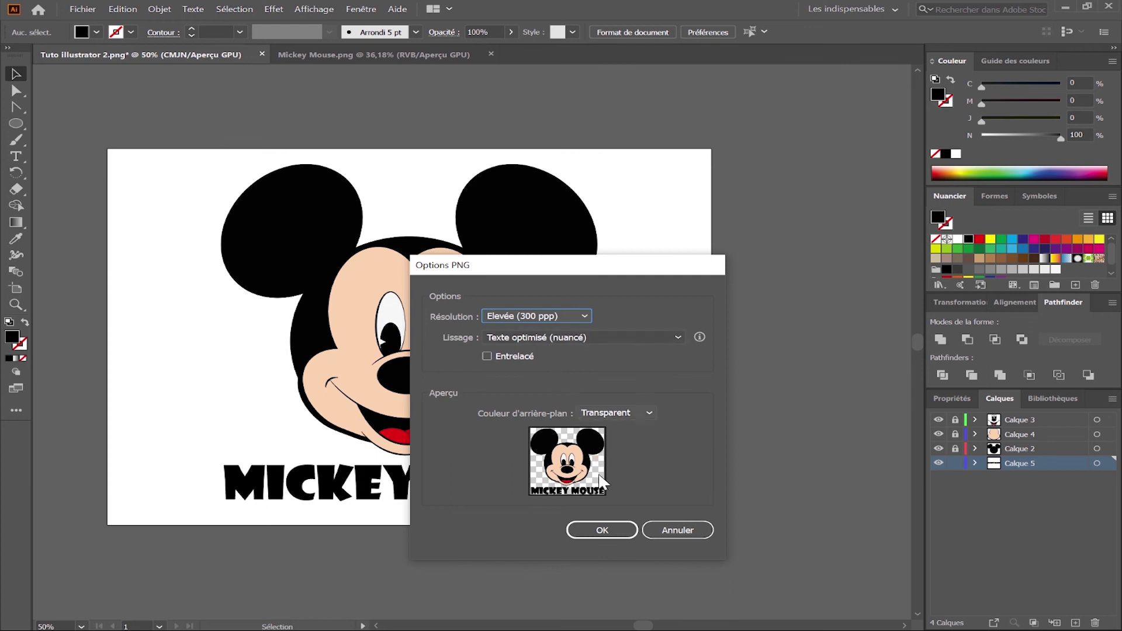
left_click(598, 520)
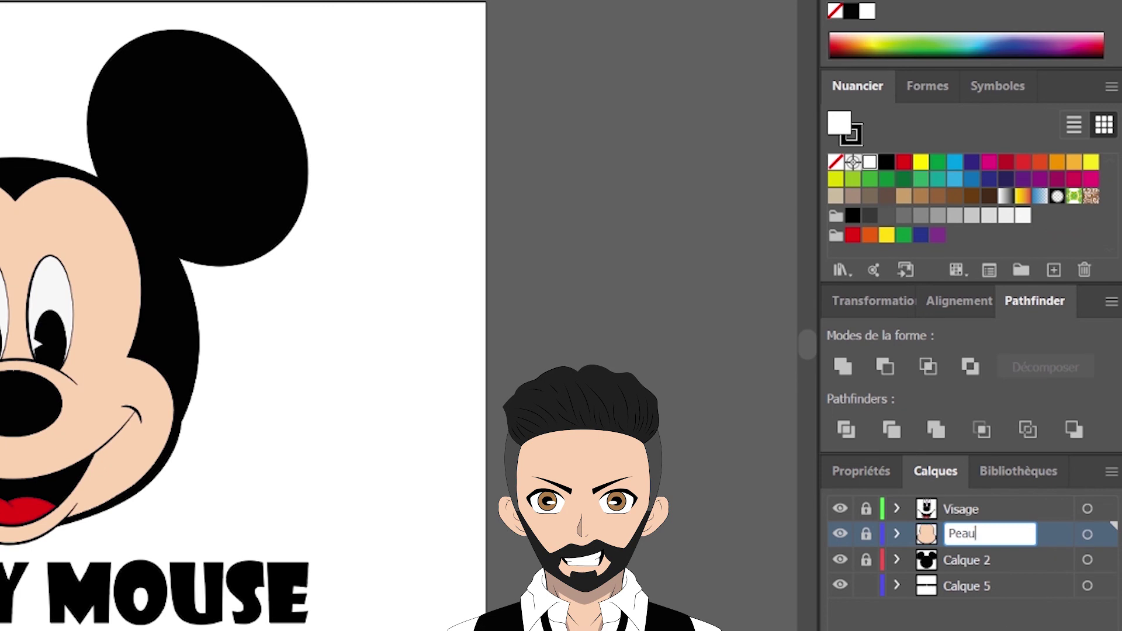
Rename the skin layer as Peau and the title layer Calque 5 as Nom, then select layer Calque 2.
key("Return")
left_click(959, 588)
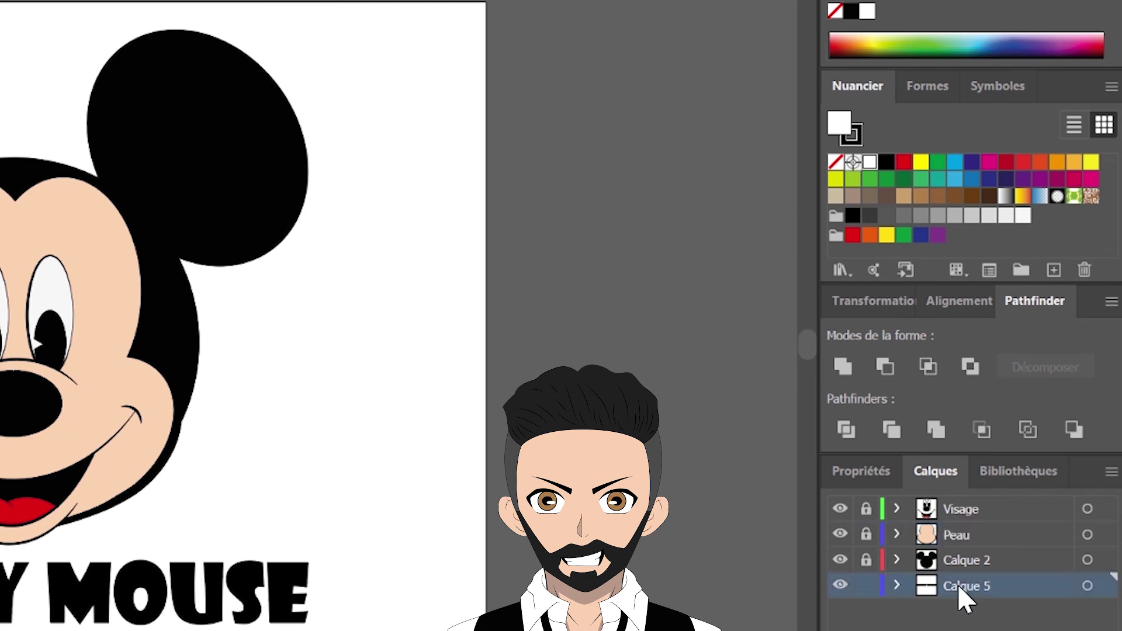
double_click(958, 585)
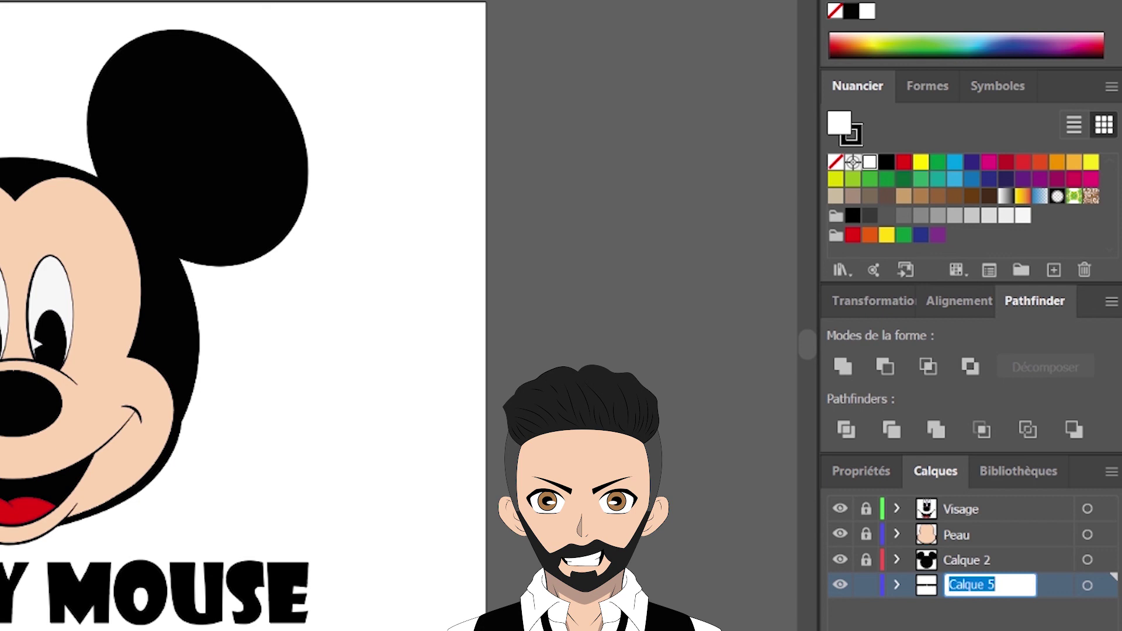
type("Nom")
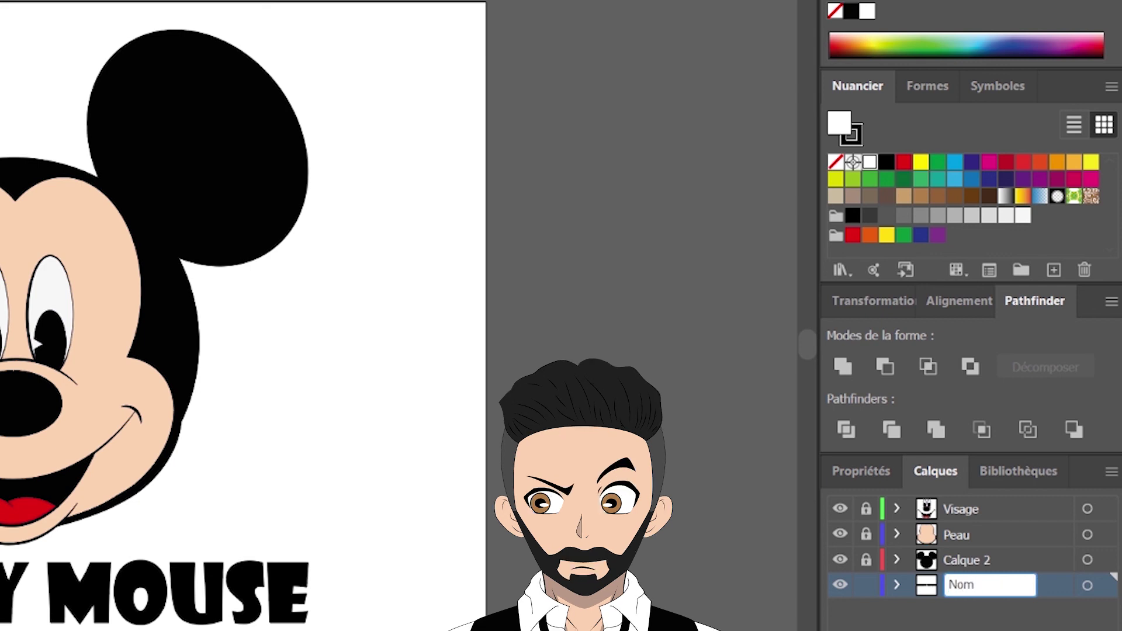
key("Return")
left_click(973, 554)
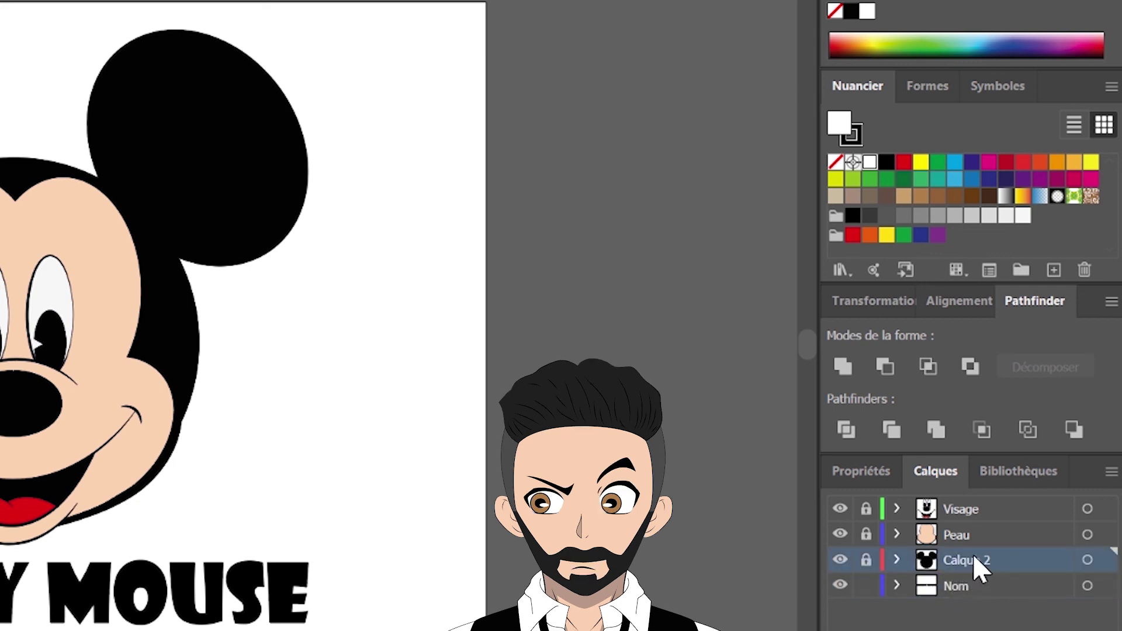